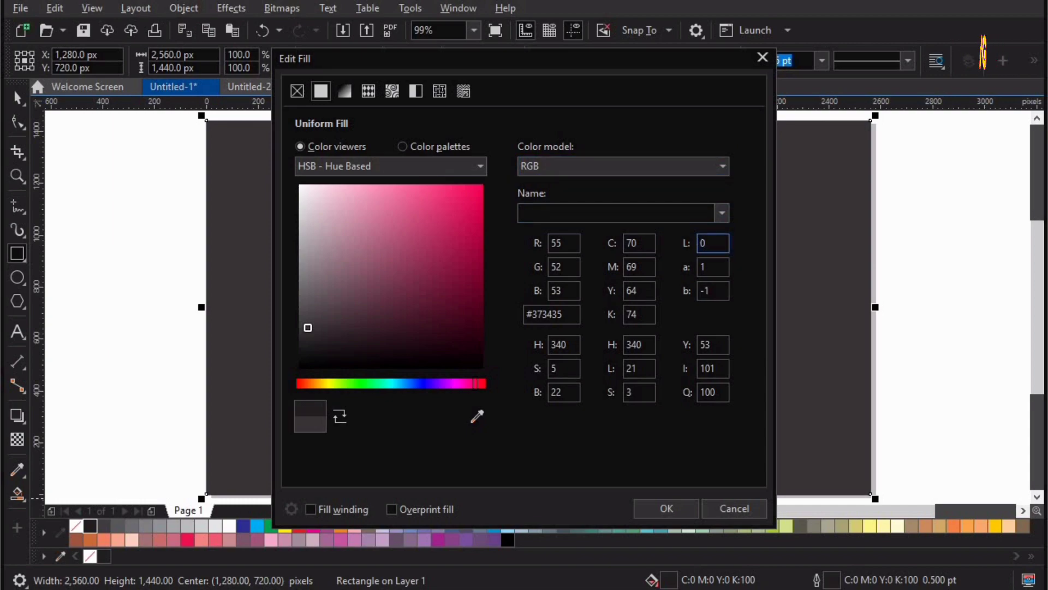
Step: Fill the page-sized rectangle with near-black by applying a Lab lightness of 0 in its uniform fill
key(Tab)
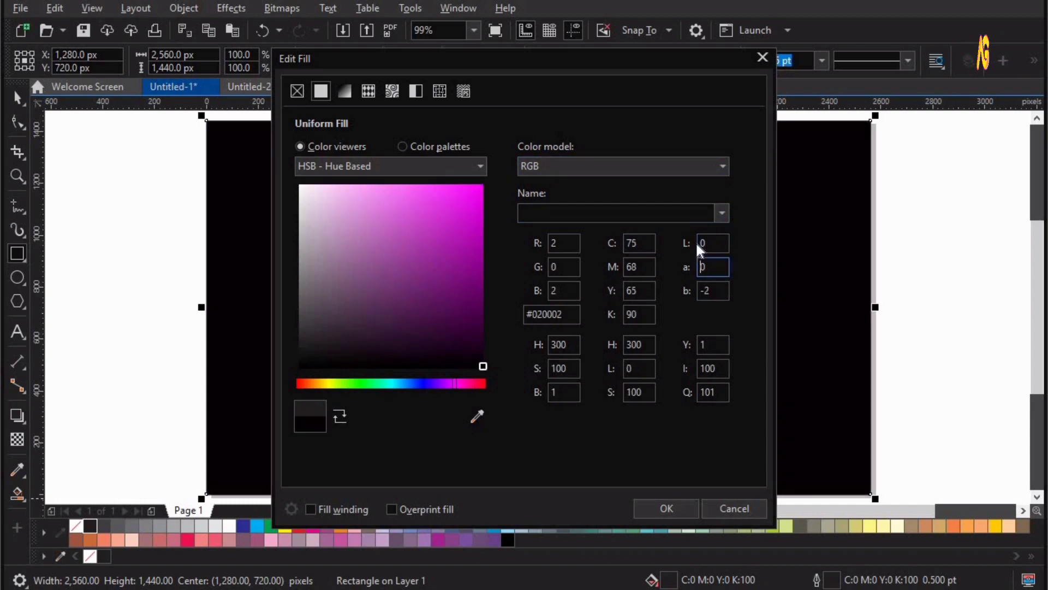
key(Return)
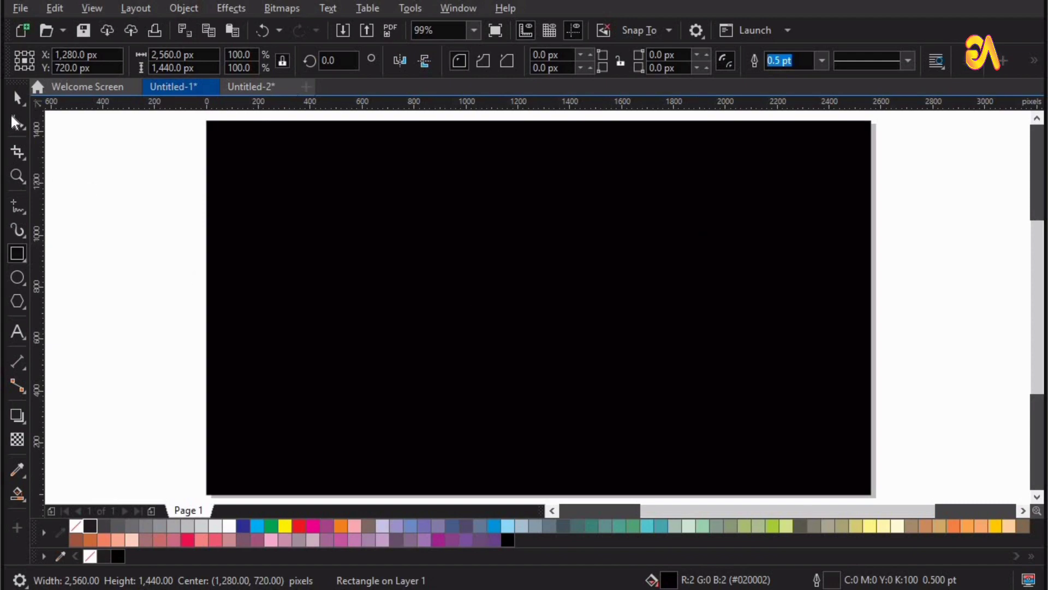
Step: Draw a rectangle about 2,115 by 448 px beside the black background, slightly overlapping its left edge
key(F3)
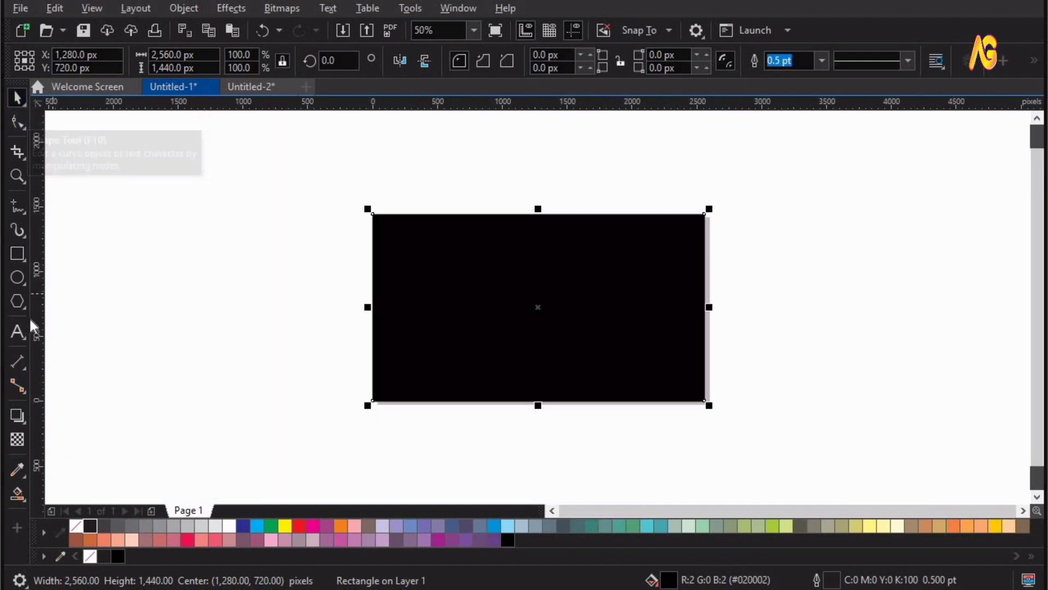
click(17, 253)
drag(108, 246, 382, 304)
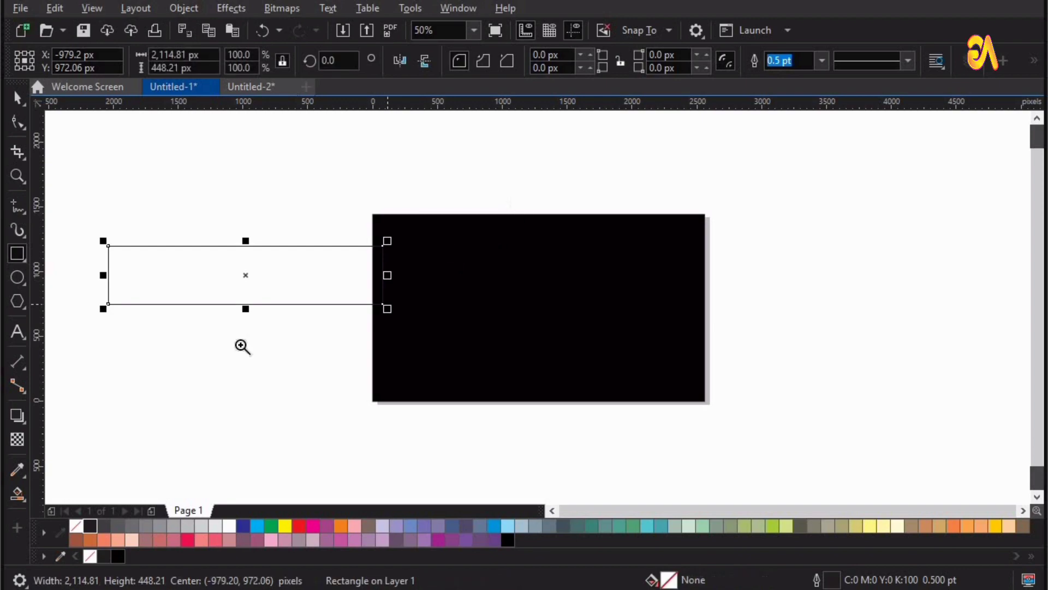
Step: Resize the new rectangle to 2560 by 338 px with the proportions unlocked and fill it with dark blue
drag(100, 379, 397, 188)
key(space)
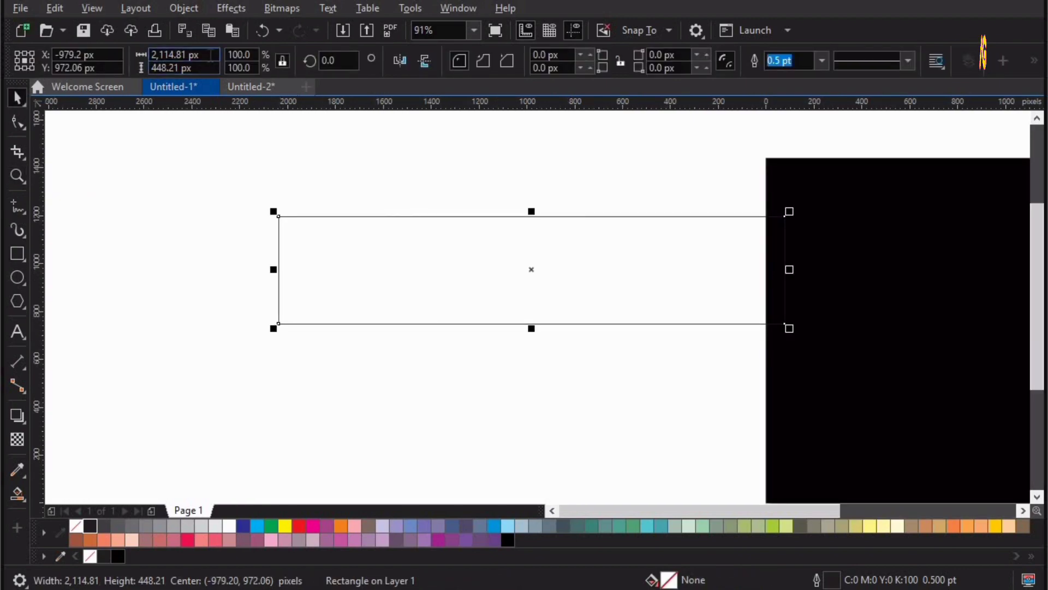
click(283, 61)
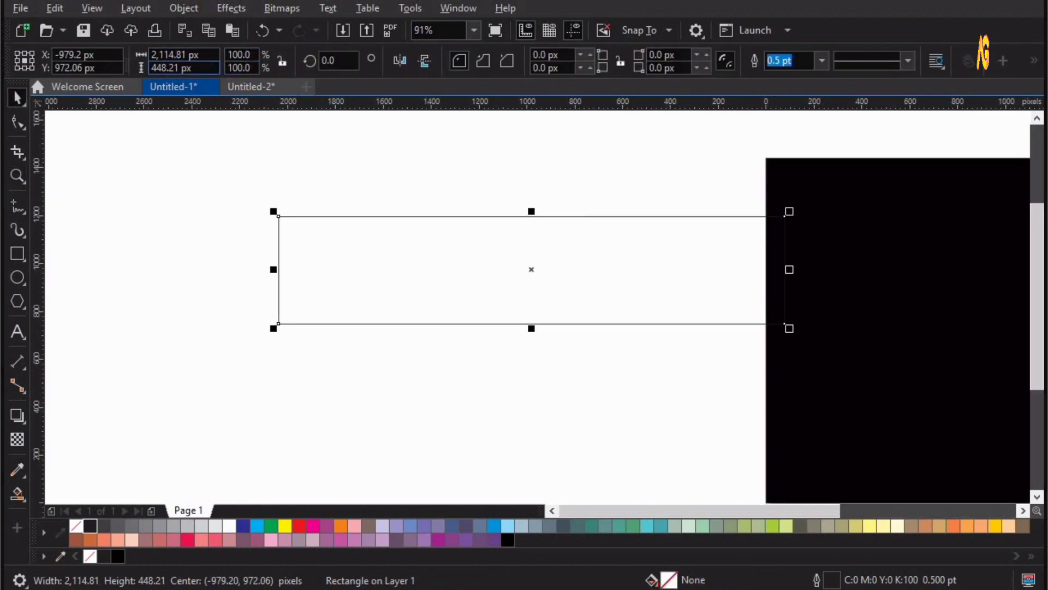
drag(203, 55, 124, 64)
text(2560)
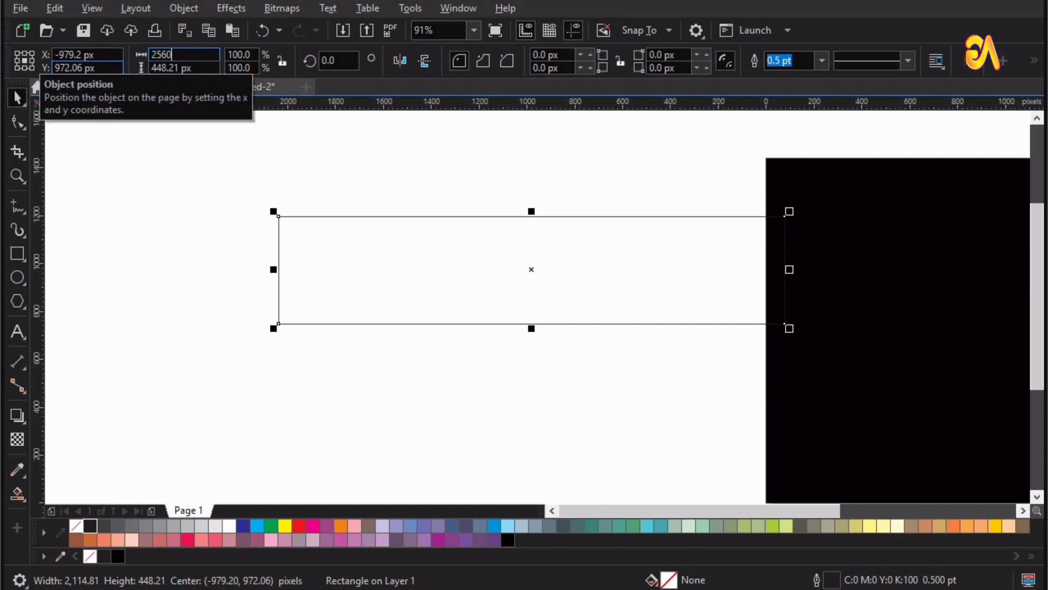
key(Tab)
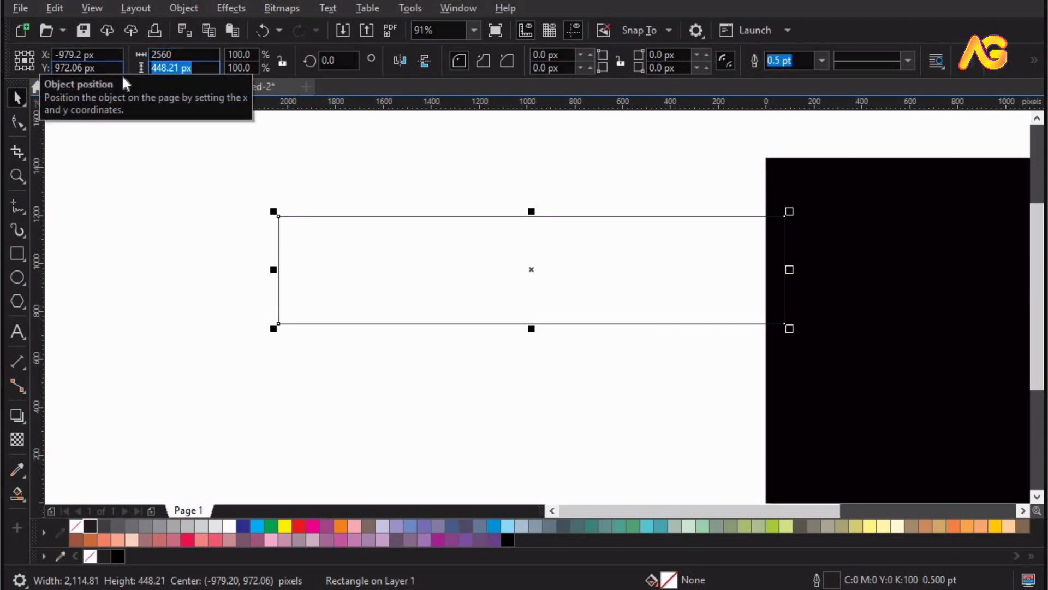
text(3)
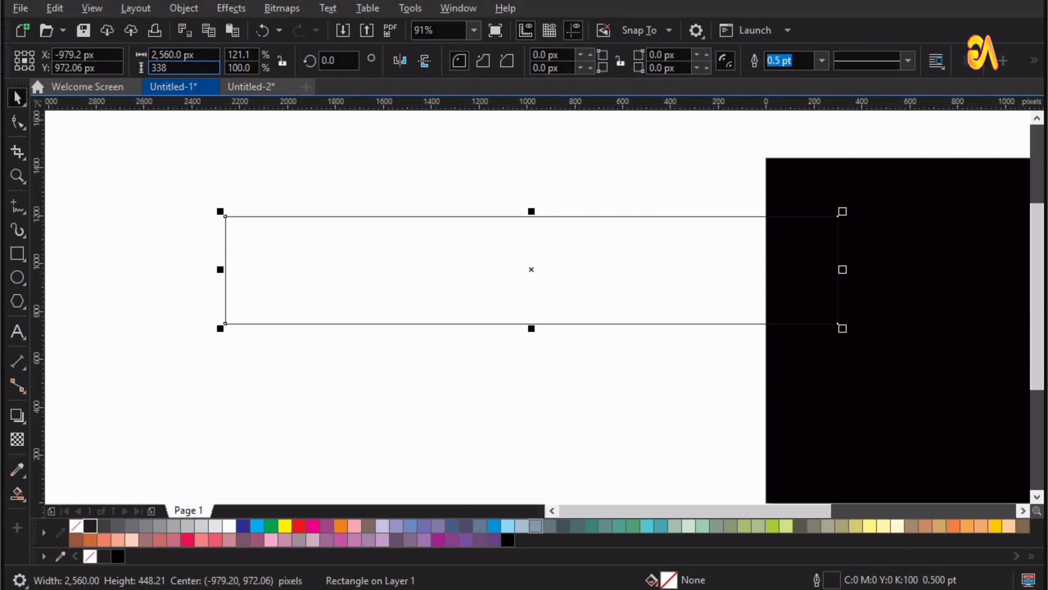
text(38)
key(Return)
click(243, 525)
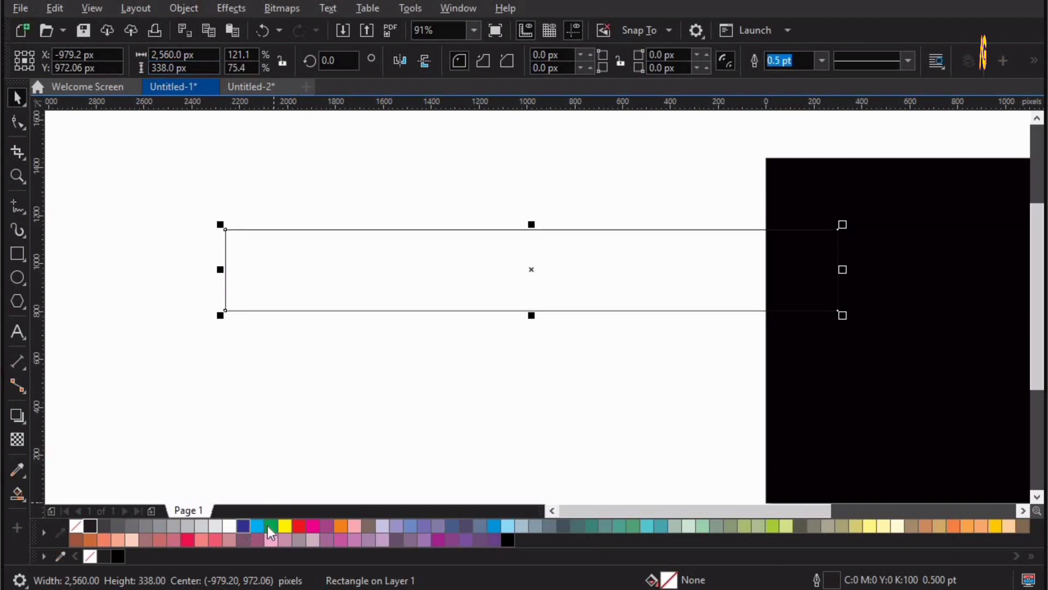
Step: Align the blue bar with the black background's left edge and centre it vertically on the background
shift+click(884, 402)
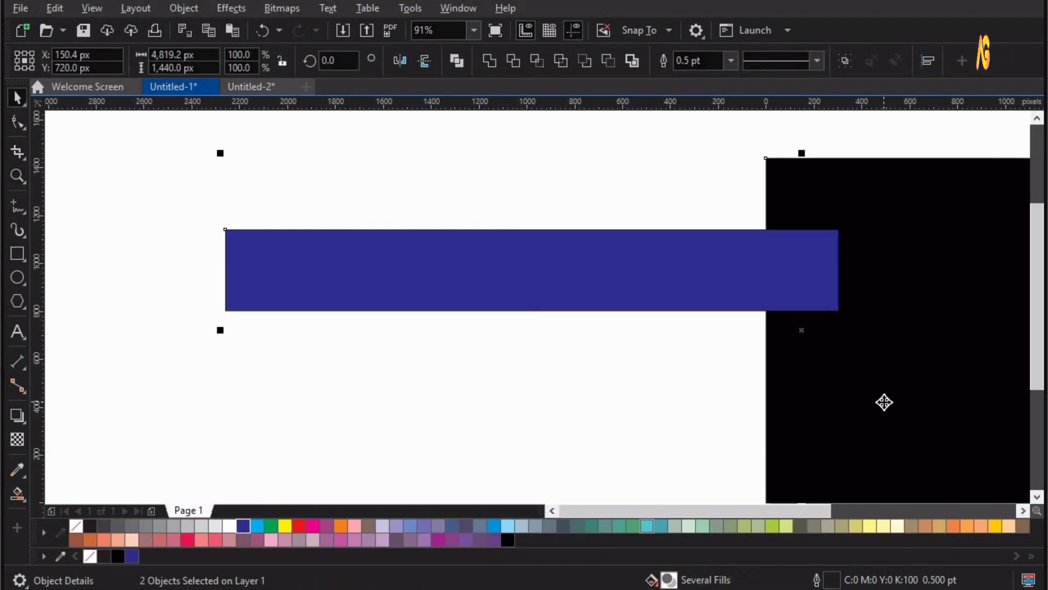
click(927, 60)
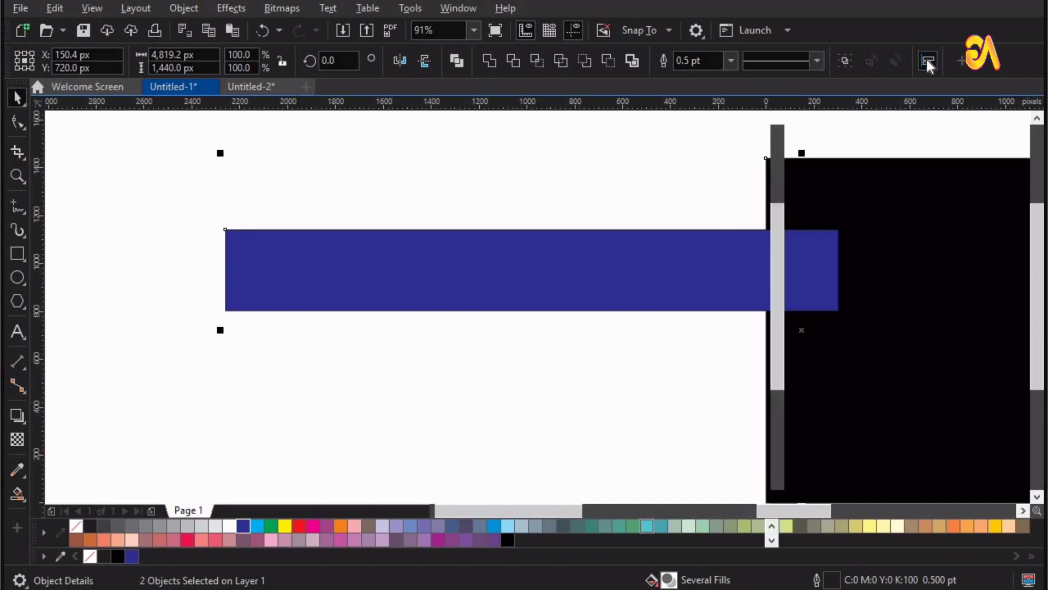
click(802, 133)
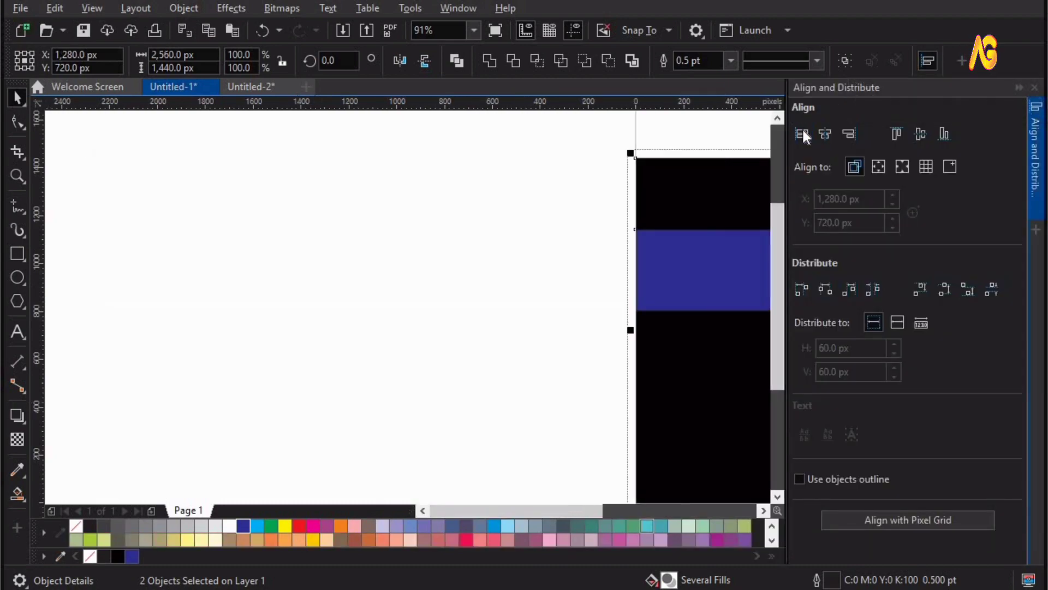
click(920, 134)
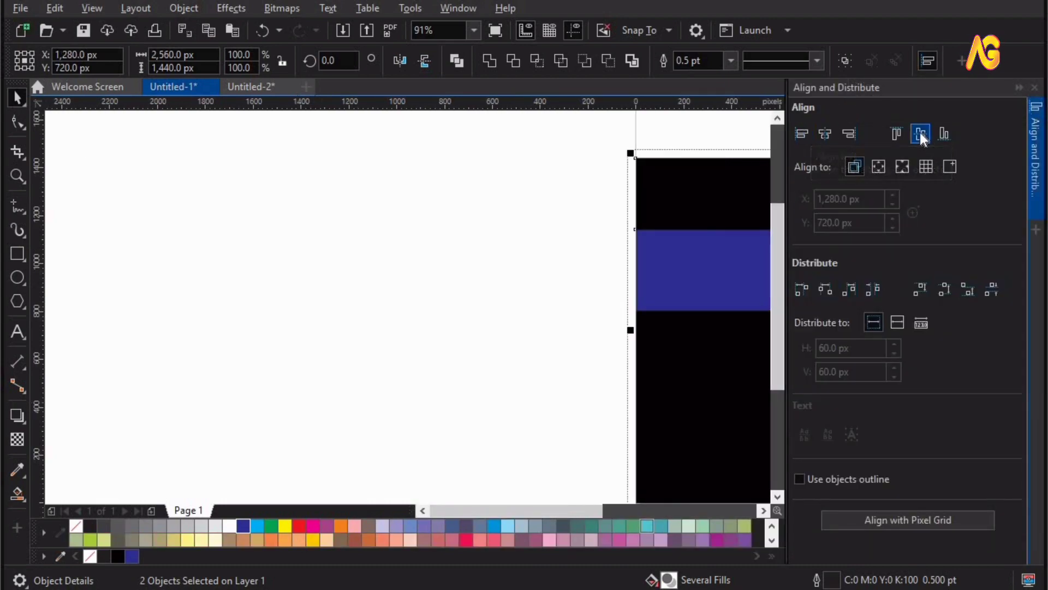
click(1034, 88)
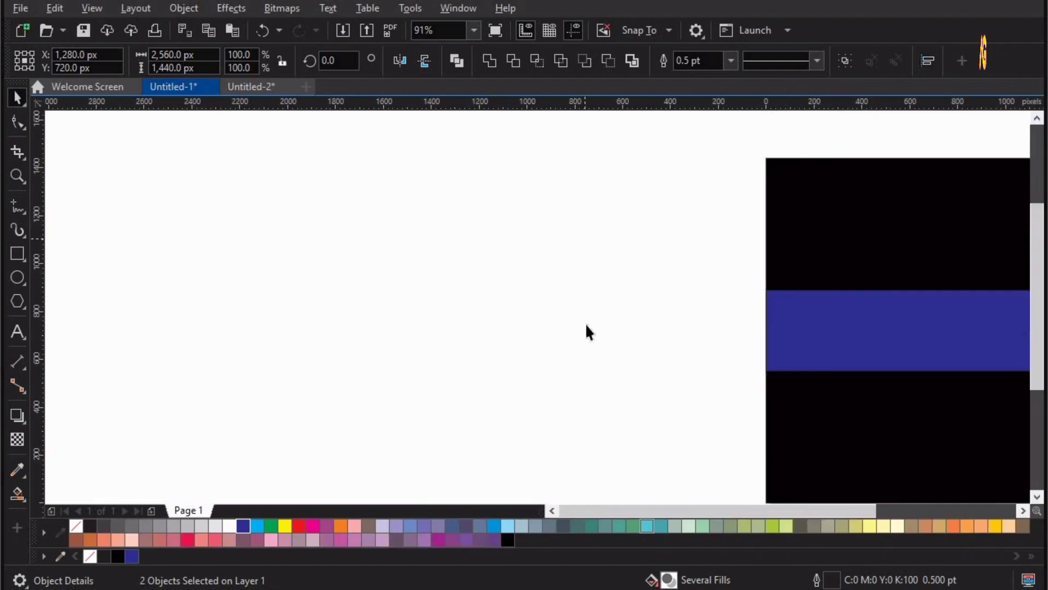
click(585, 323)
Step: Draw a rectangle about 1,064 by 429 px over the left part of the blue bar and fill it red
key(shift+F4)
click(18, 253)
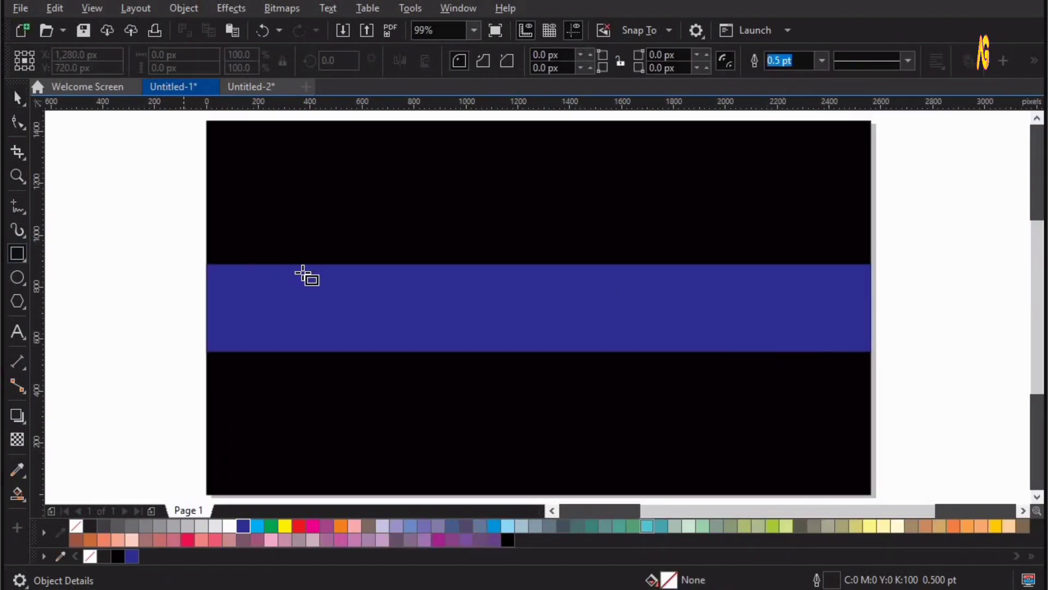
drag(185, 209, 462, 320)
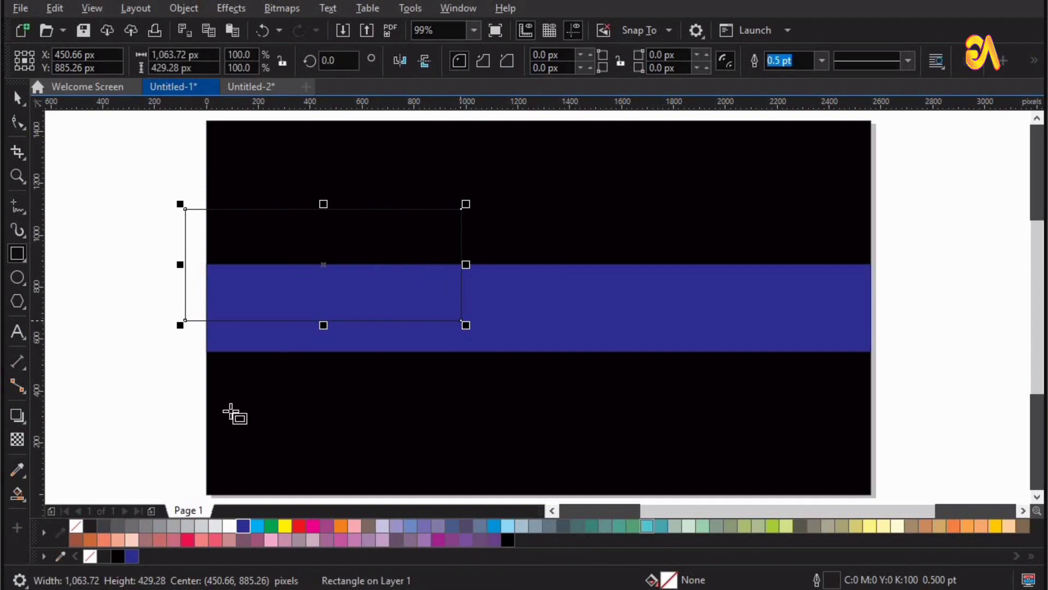
click(302, 525)
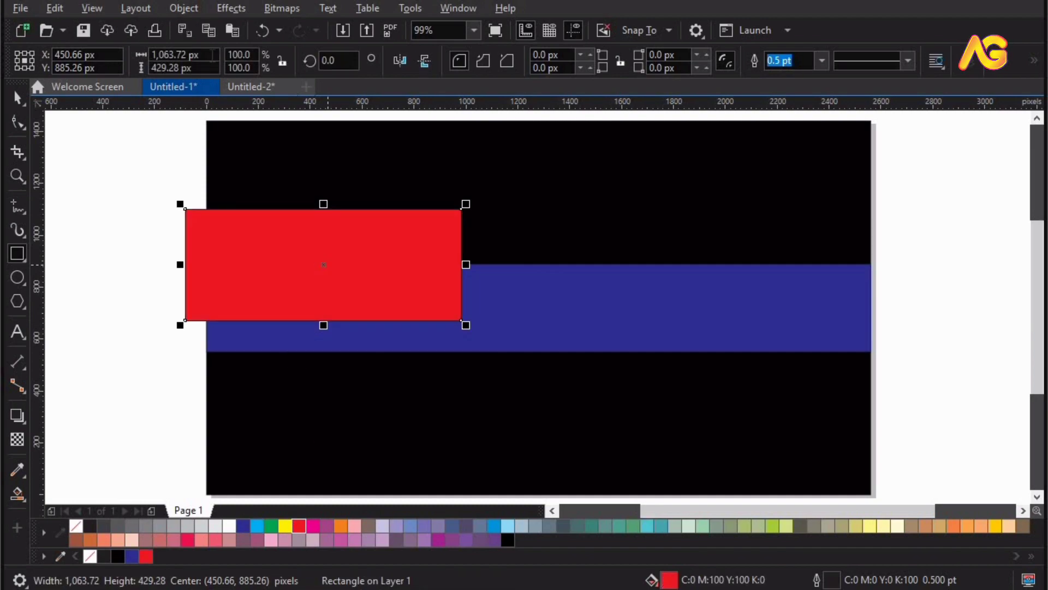
Step: Set the red rectangle's size to 1235 by 338 px
drag(213, 54, 113, 56)
text(1235)
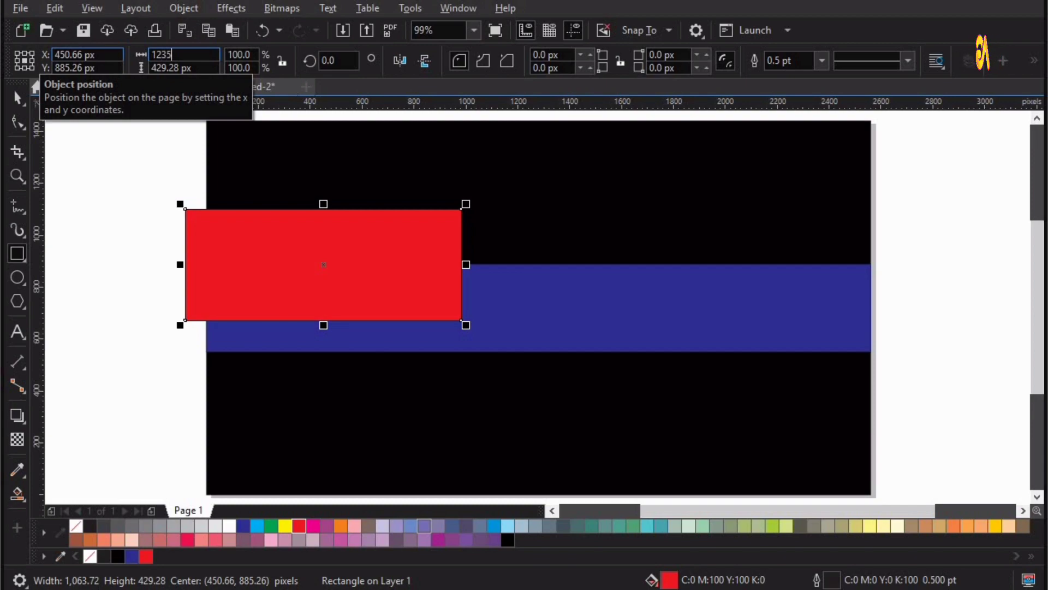
key(Tab)
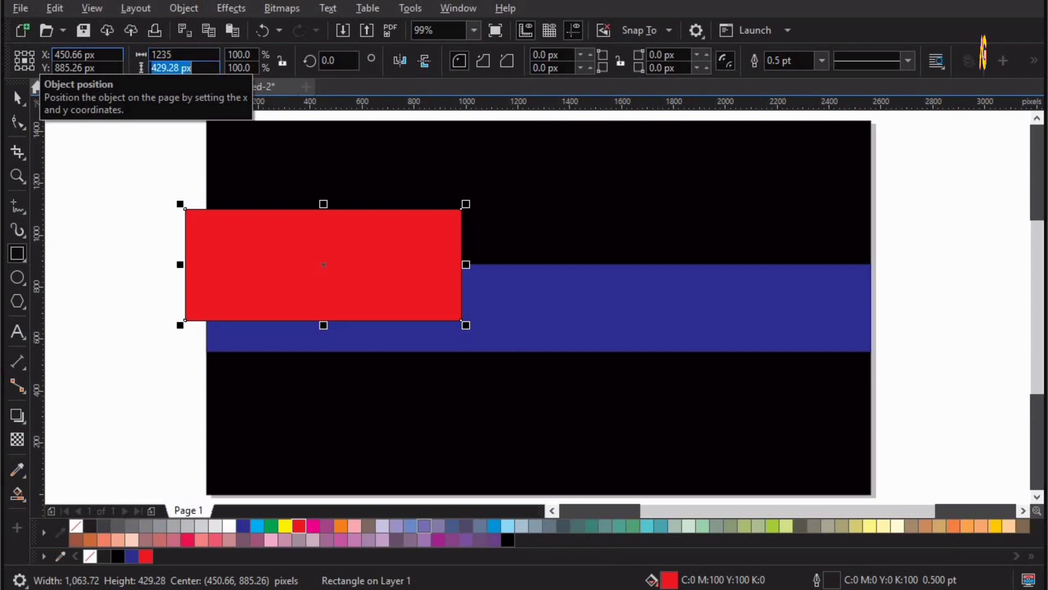
key(Return)
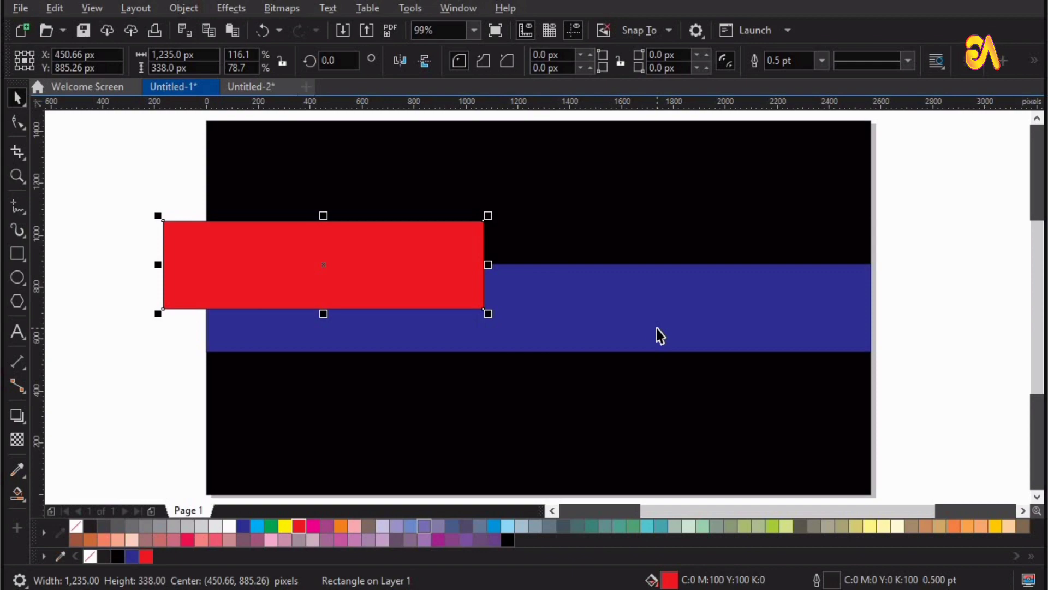
Step: Align the red rectangle with the blue bar, centring it both vertically and horizontally, and clear the selection
shift+click(657, 328)
click(927, 61)
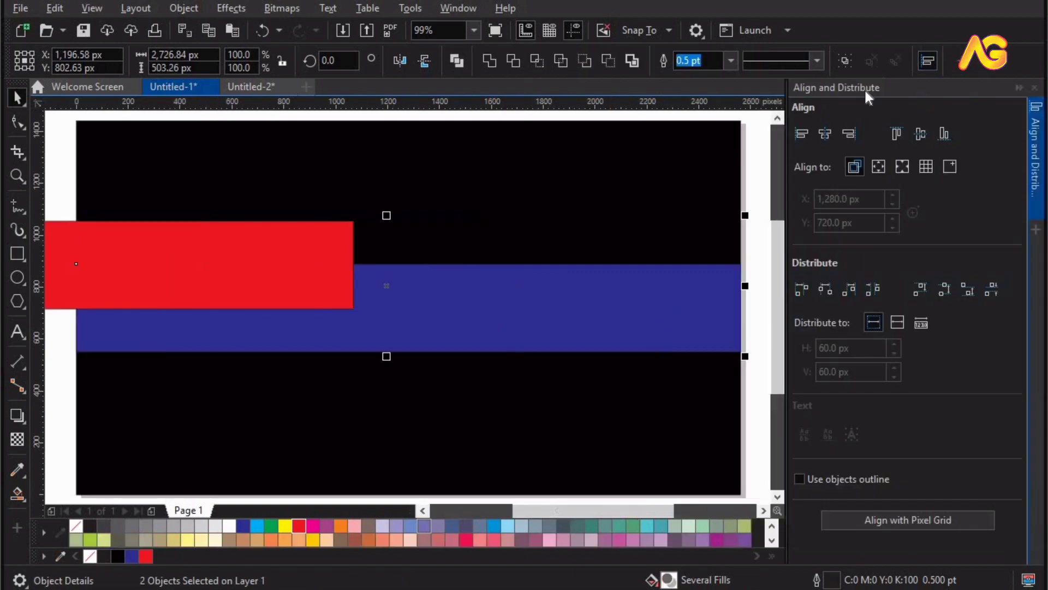
click(807, 132)
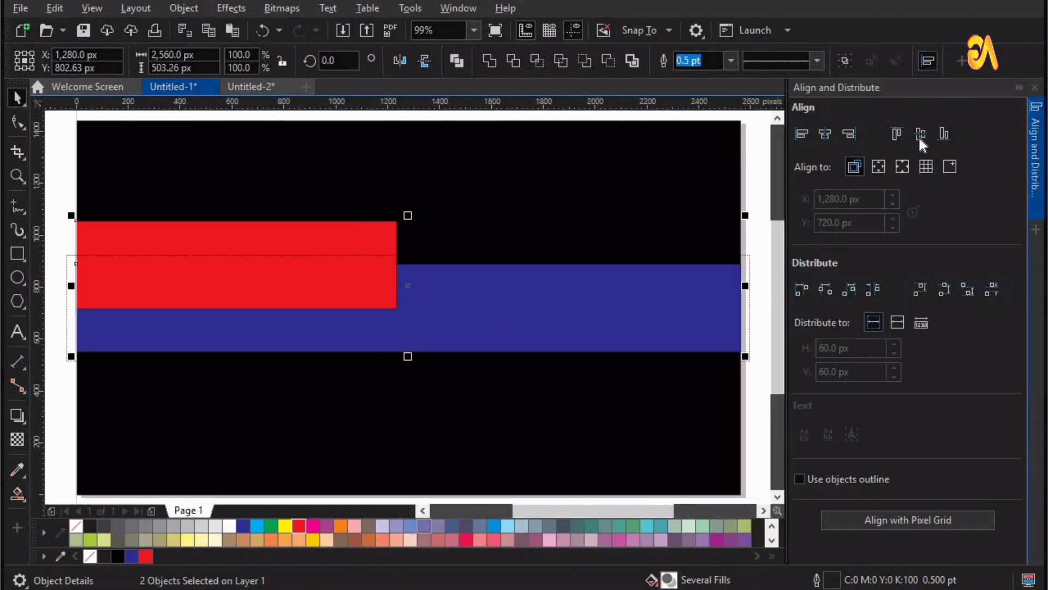
click(919, 134)
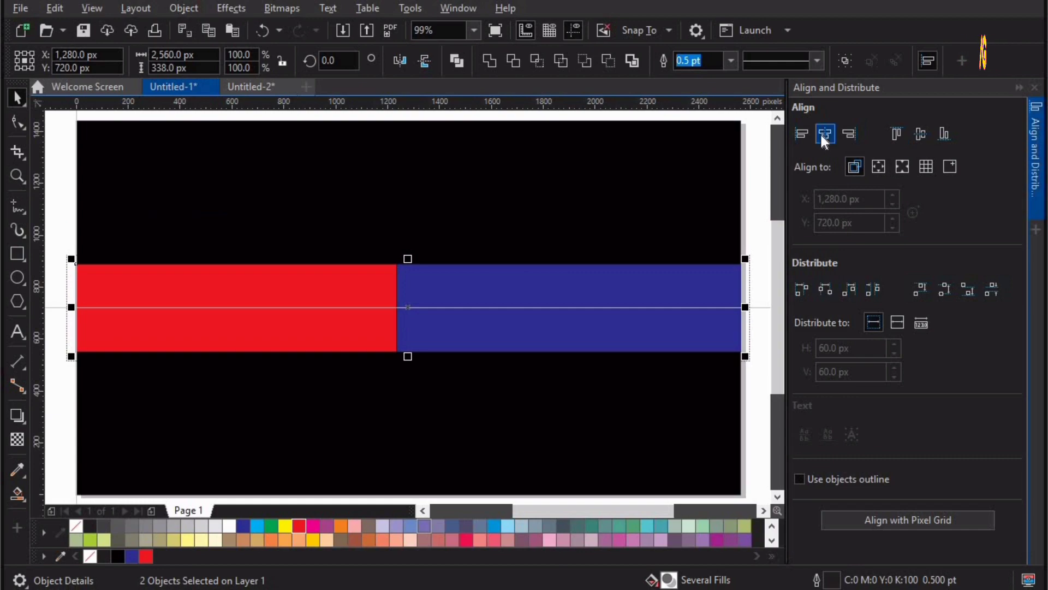
click(824, 135)
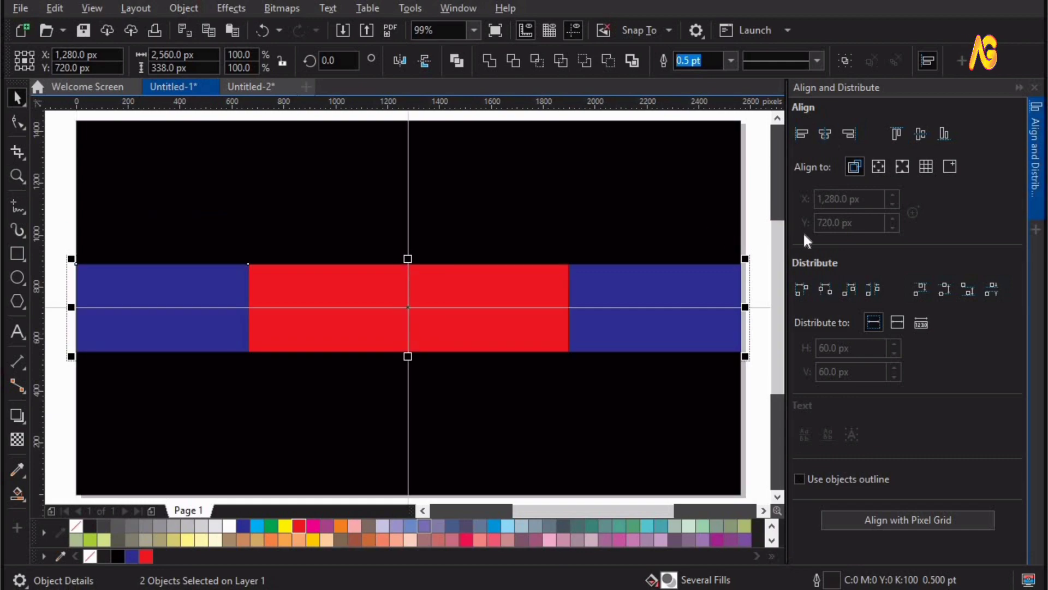
click(1034, 88)
click(883, 287)
key(z)
drag(955, 195, 126, 437)
key(space)
key(F3)
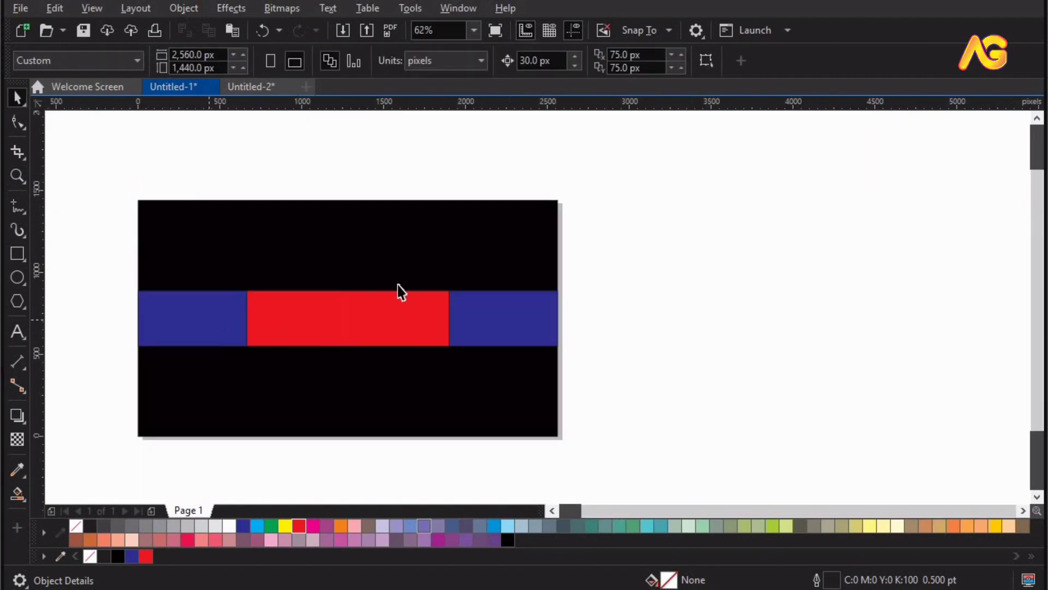
key(F3)
key(F4)
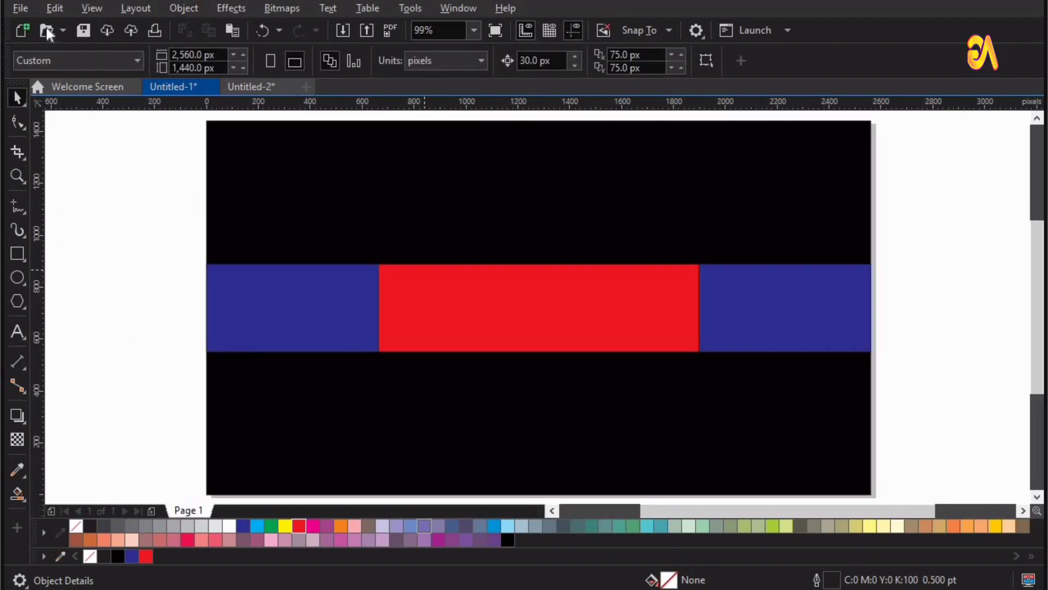
Step: Import the images wallpaperbetter (1) and wallpaperbetter from Downloads and place both at the page's left edge, the plain dark one about 552 by 311 px
click(21, 10)
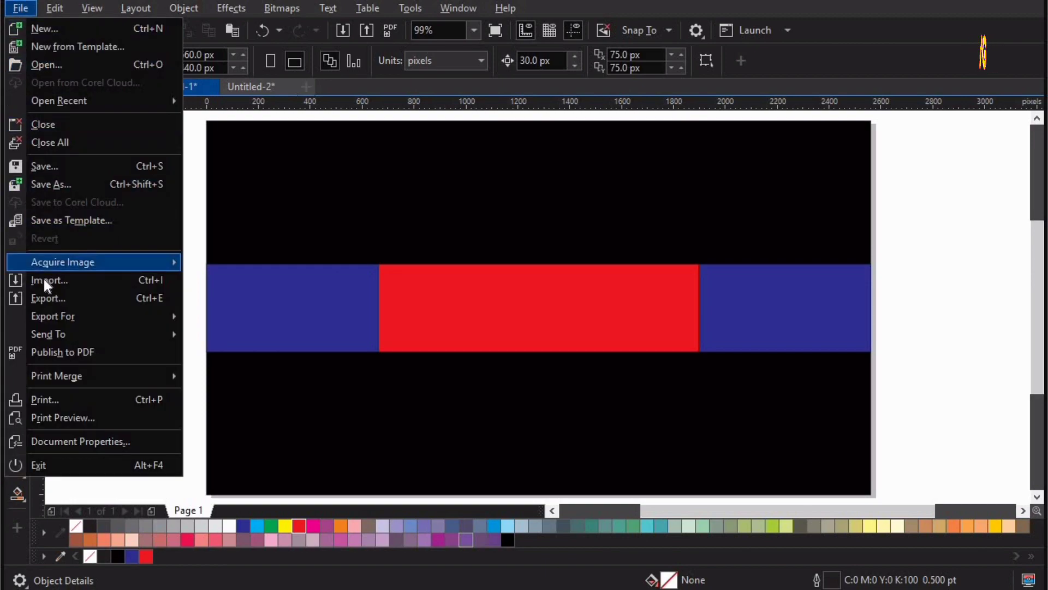
click(47, 282)
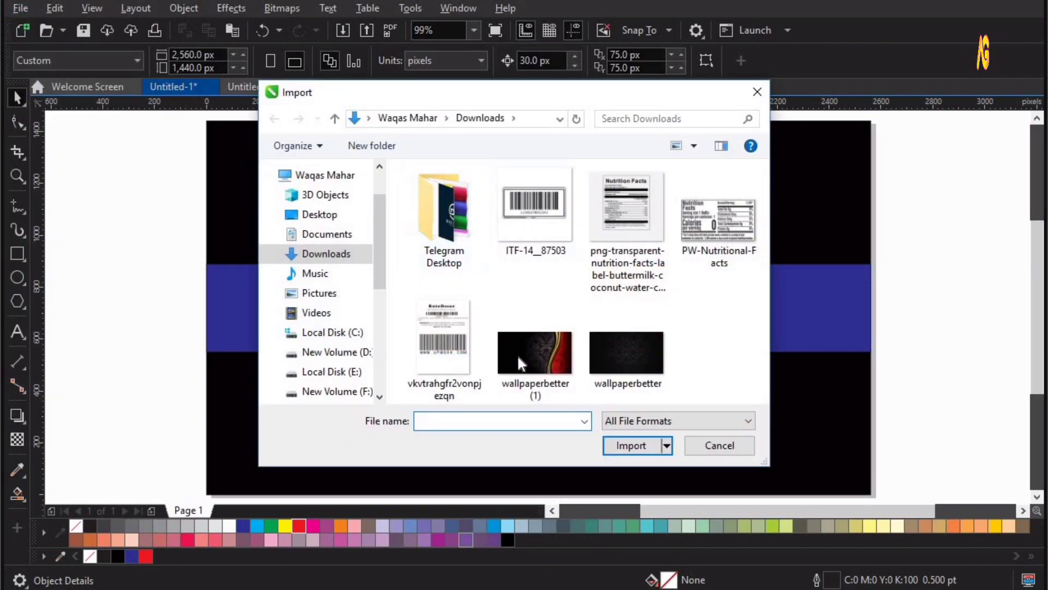
click(516, 354)
ctrl+click(628, 360)
click(631, 446)
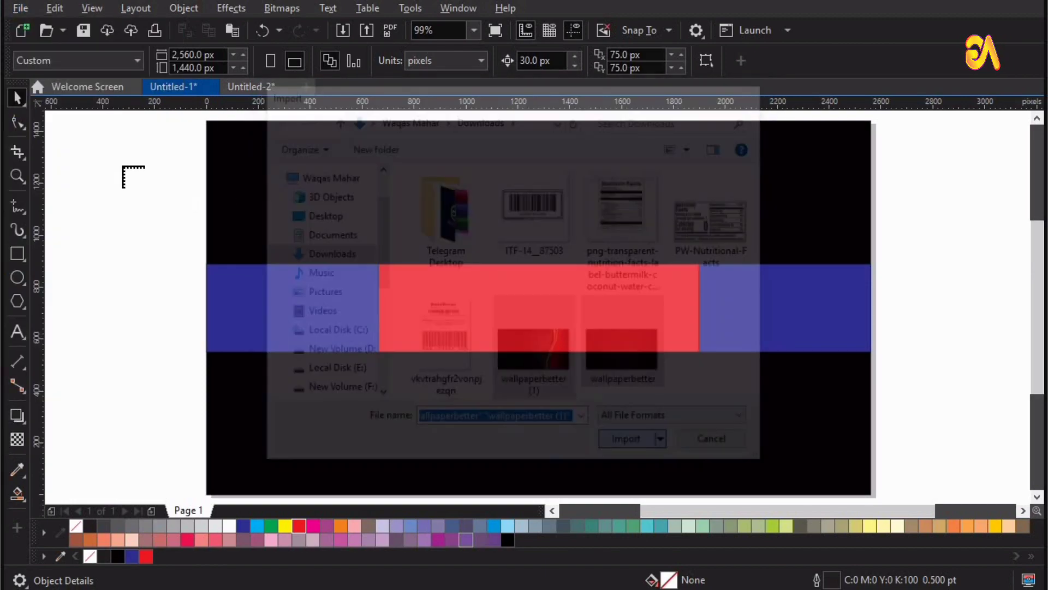
drag(122, 166, 372, 306)
drag(66, 158, 207, 306)
Step: Move the red and gold wallpaper image over the right part of the blue bar and scale it down to about 688 by 387 px
scroll(269, 312, down, 2)
drag(139, 201, 728, 463)
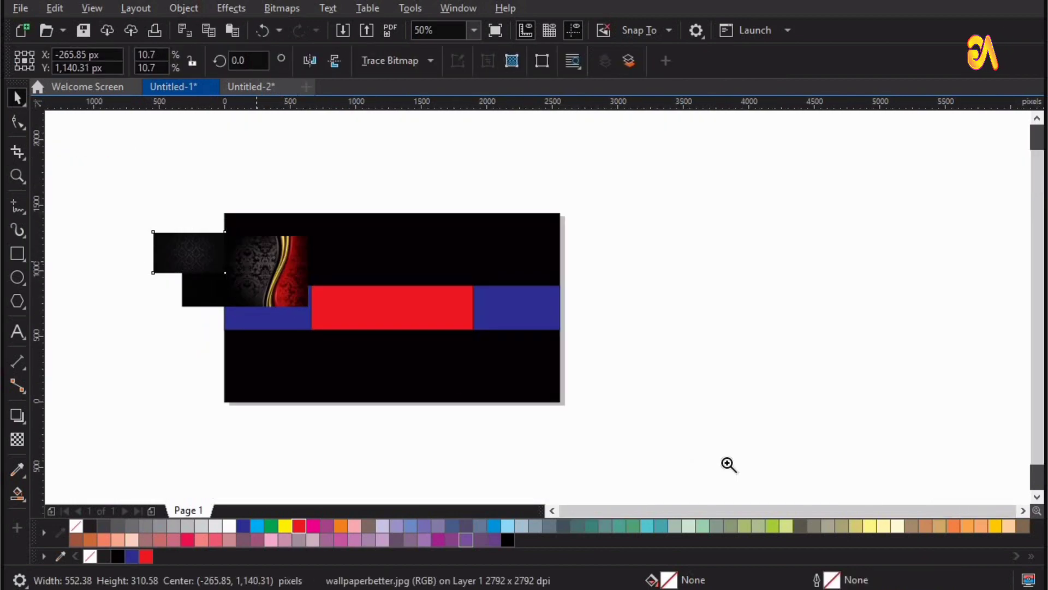
drag(326, 241, 649, 326)
key(F2)
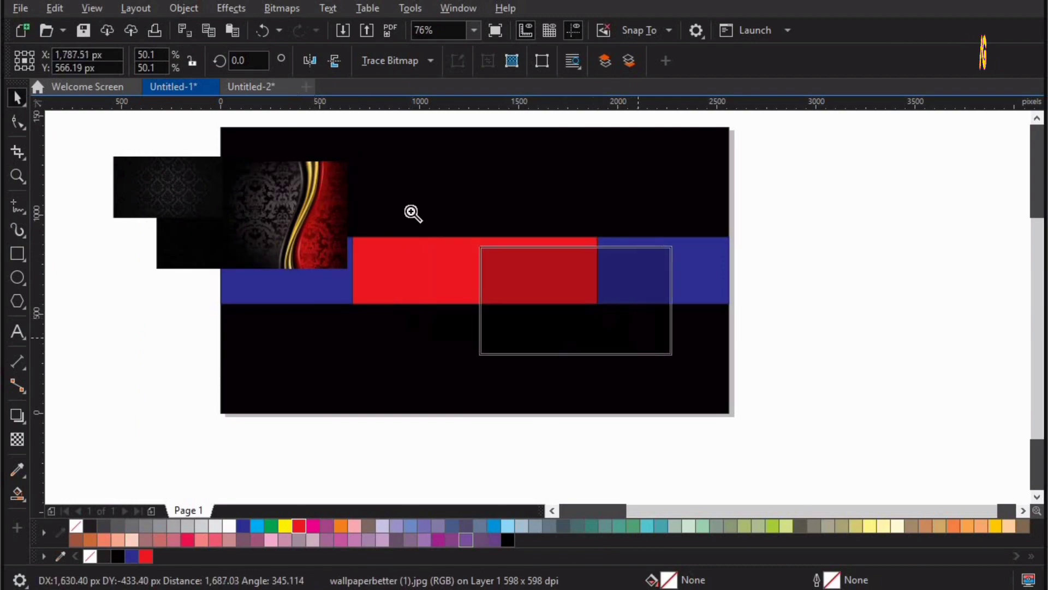
drag(391, 195, 869, 445)
drag(295, 362, 328, 322)
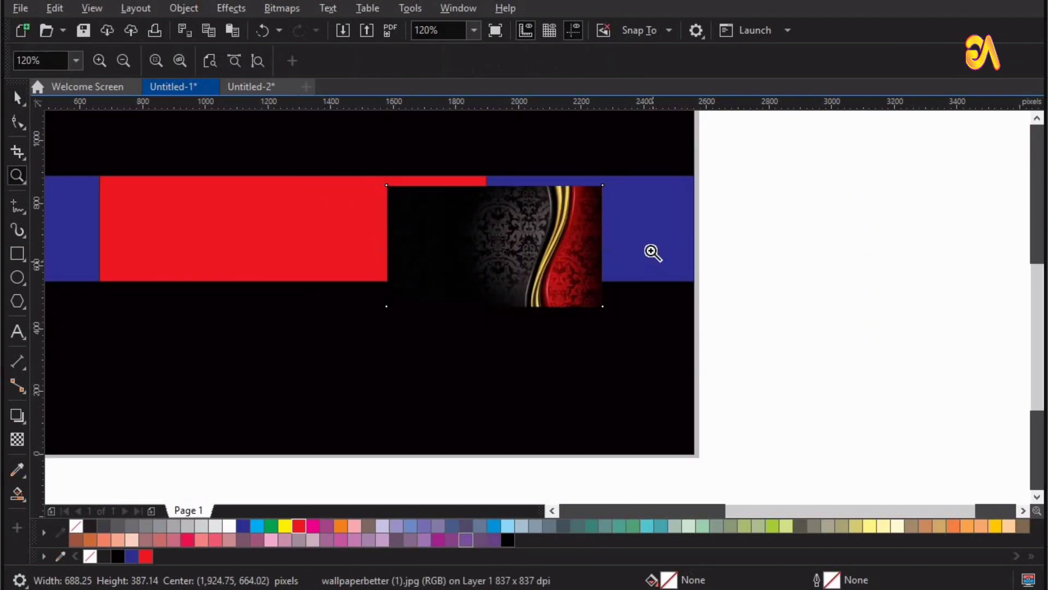
Step: Align the red and gold wallpaper with the blue bar, centred vertically and flush with the bar's right end
key(space)
shift+click(653, 246)
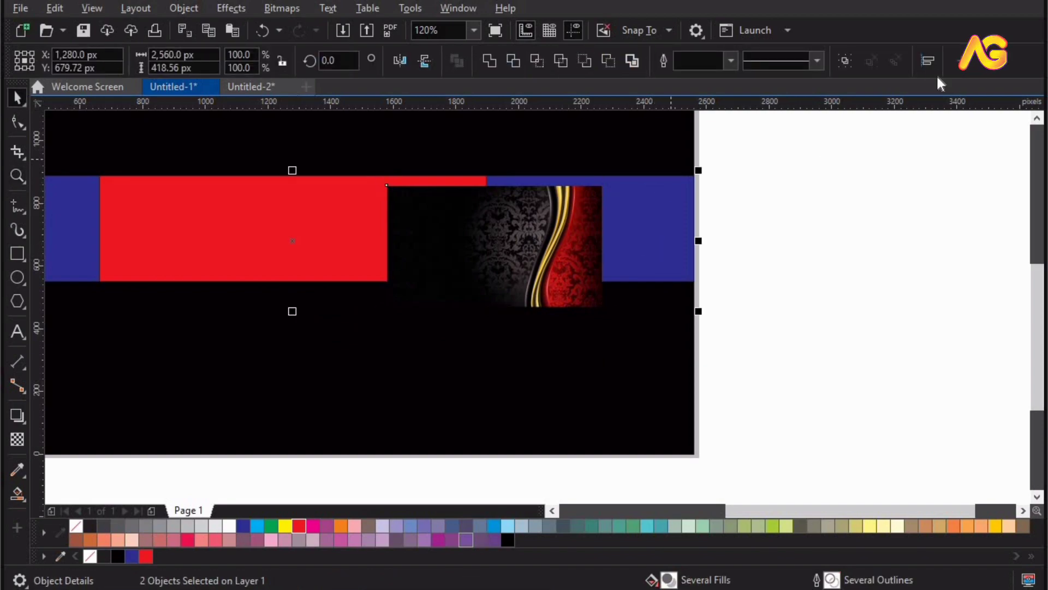
click(927, 62)
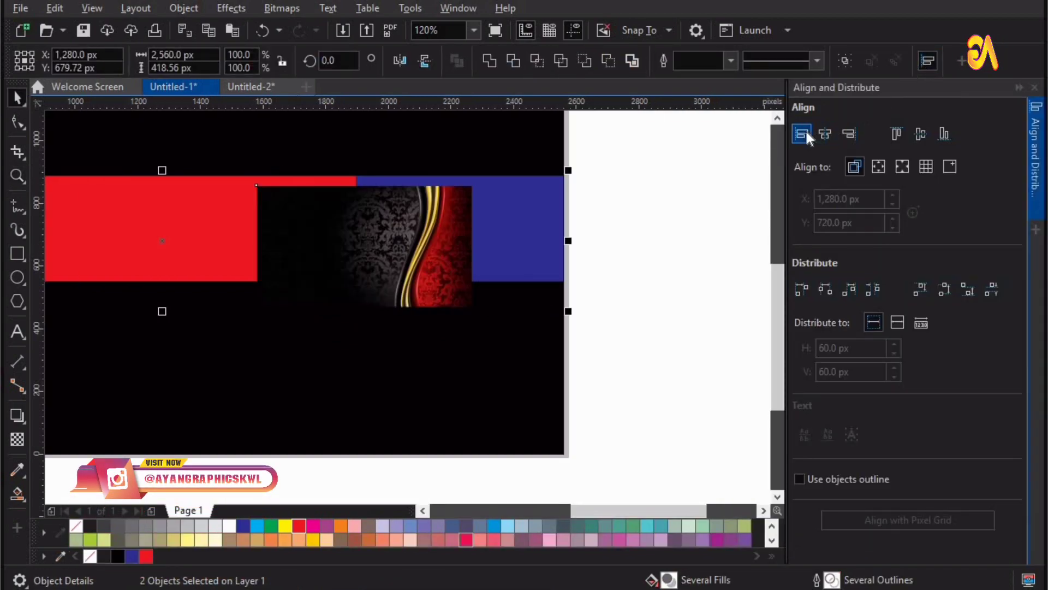
click(824, 132)
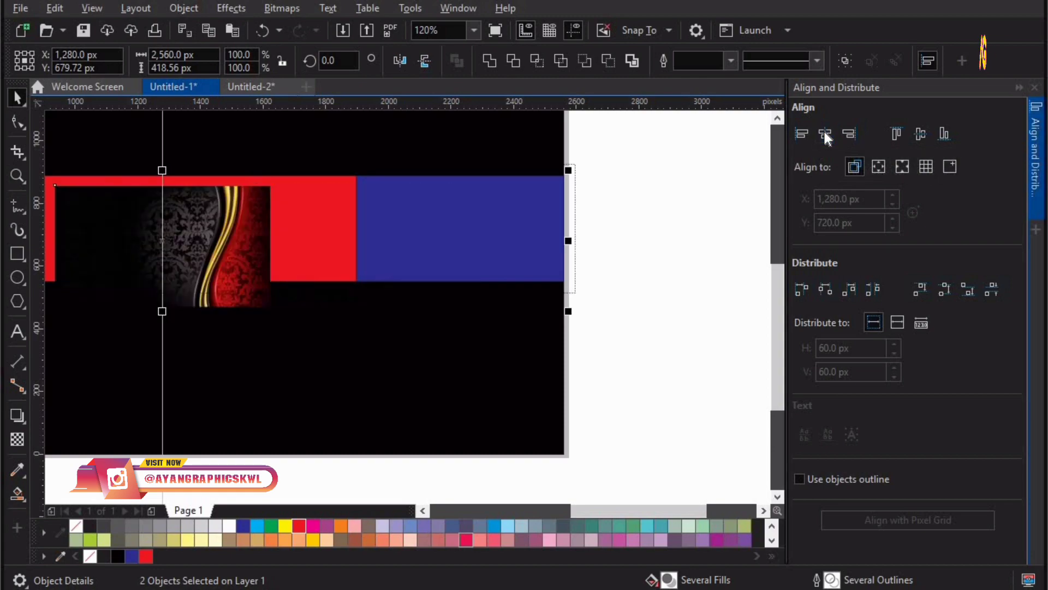
click(920, 134)
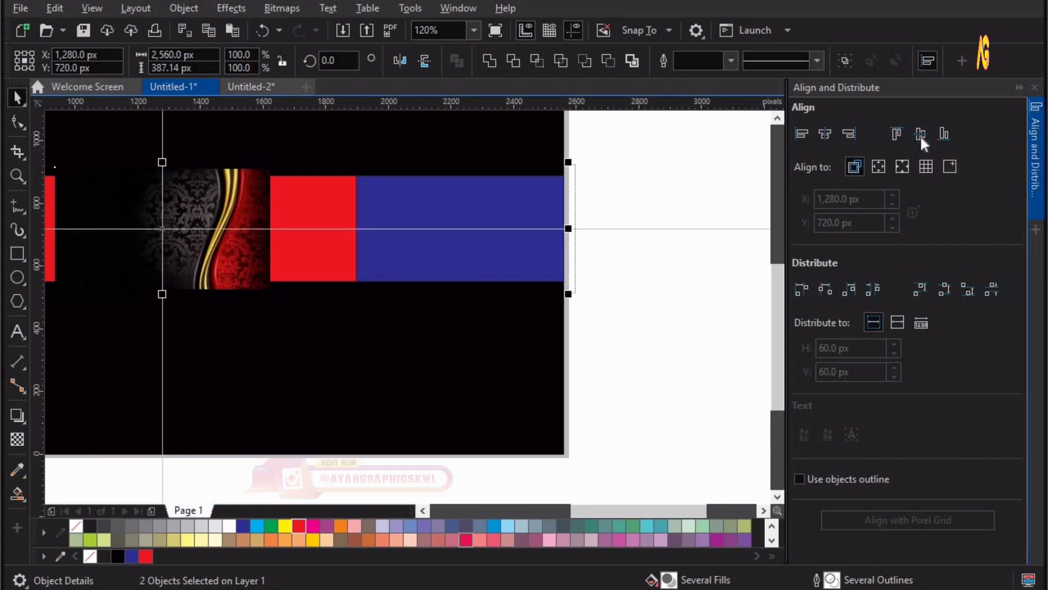
click(849, 133)
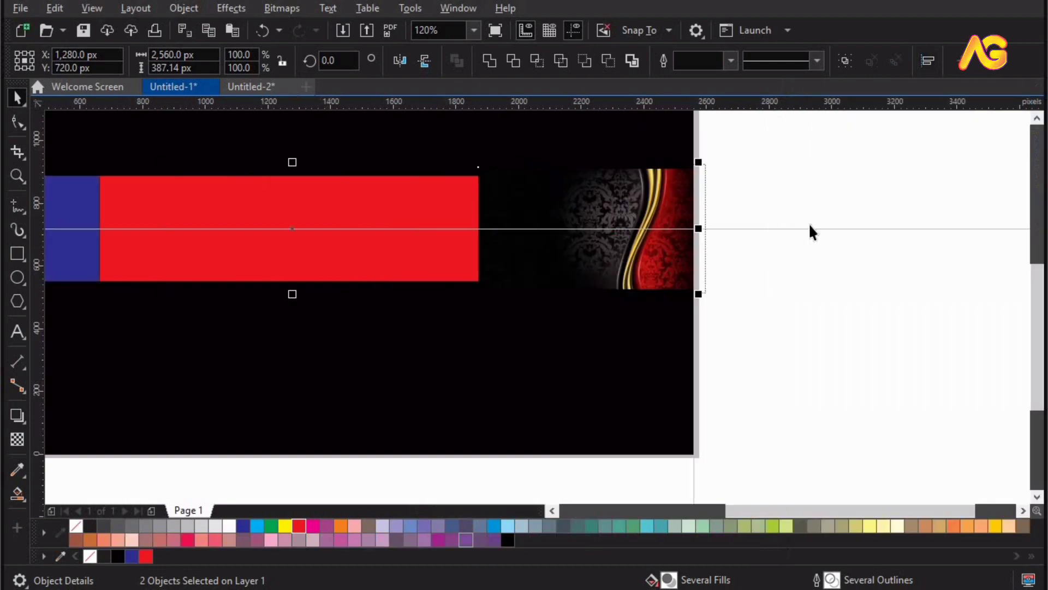
Step: Scale the red and gold wallpaper down around its centre to about 619 by 348 px
key(z)
drag(390, 318, 829, 136)
key(space)
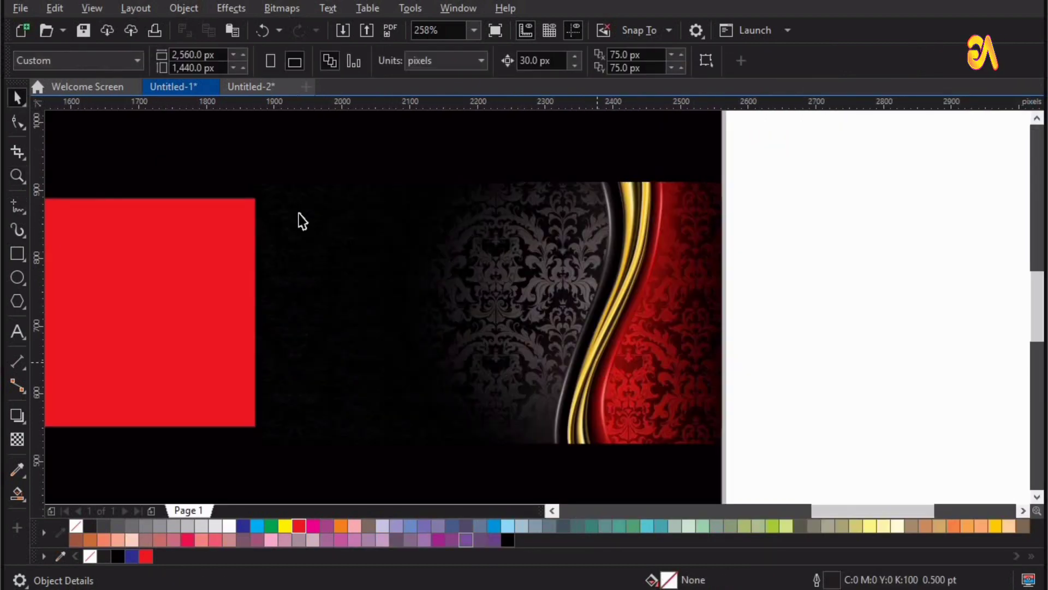
click(299, 213)
drag(251, 174, 273, 189)
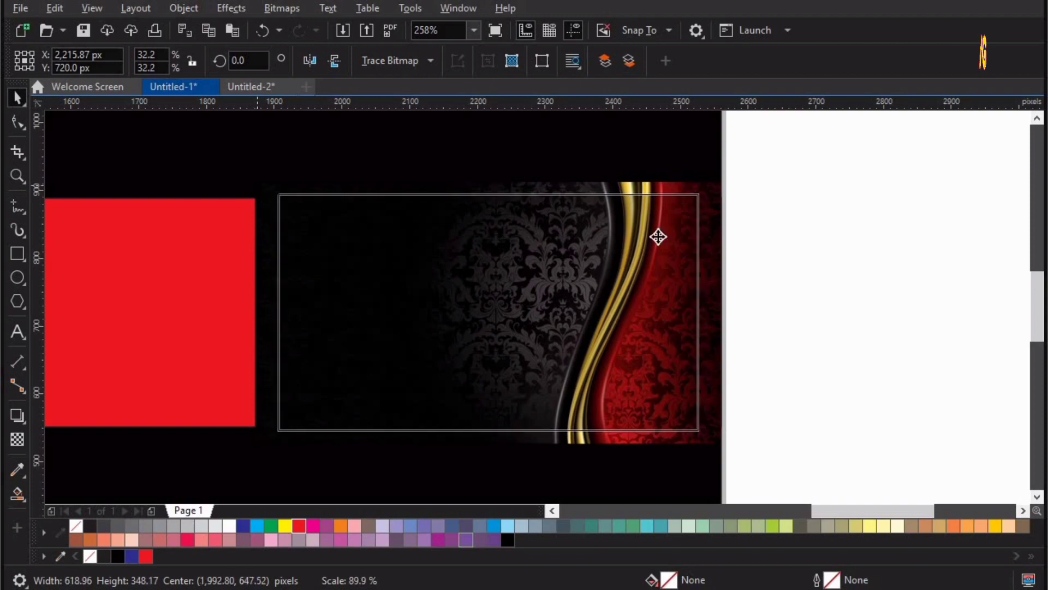
Step: Enable snapping to objects and align the red and gold wallpaper with the blue bar's right end
click(648, 28)
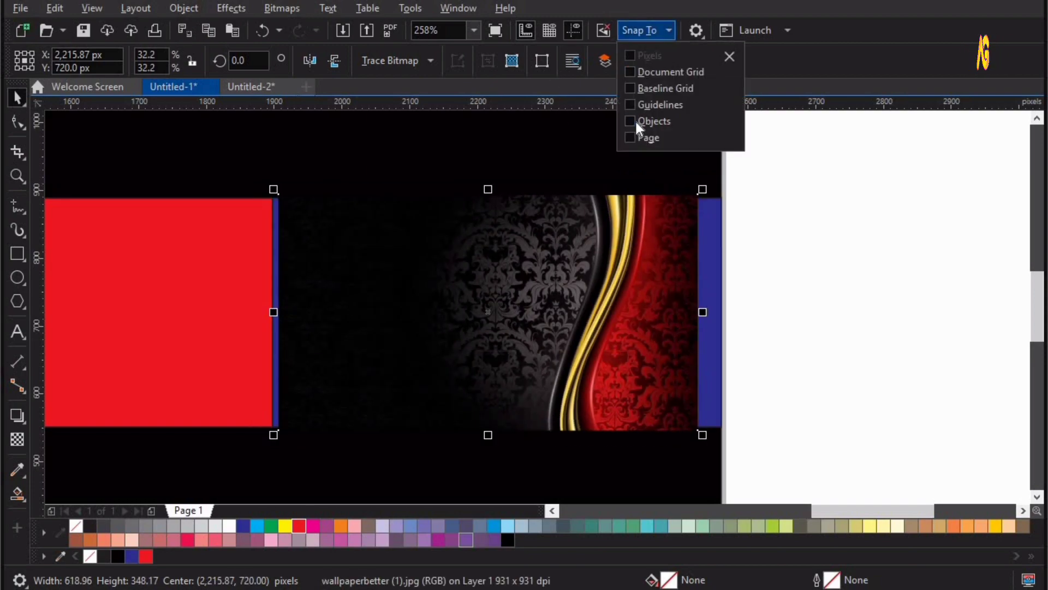
click(636, 121)
click(572, 402)
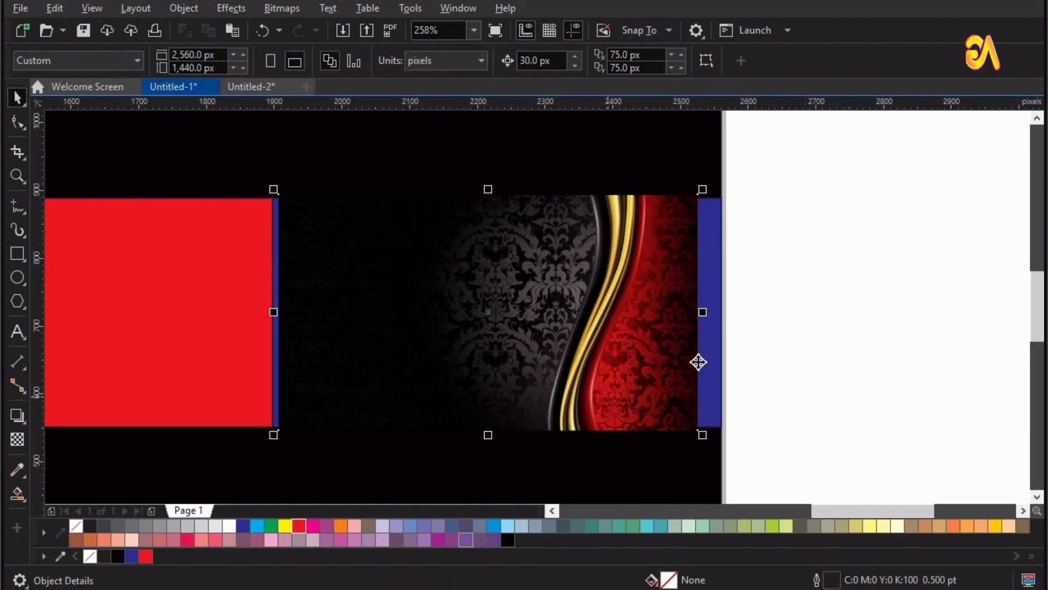
shift+click(717, 335)
key(r)
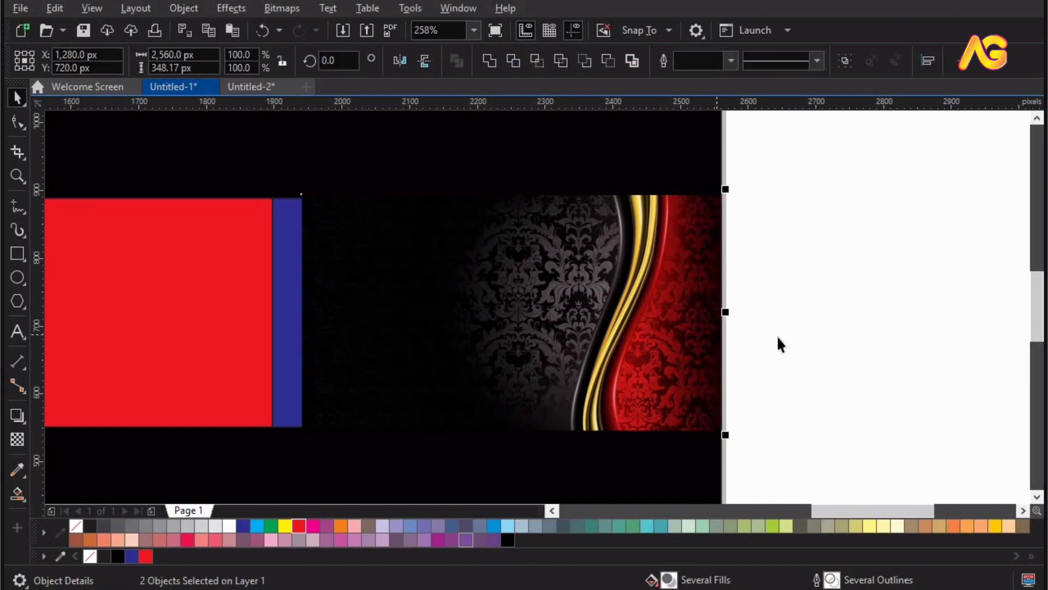
Step: Stretch the red and gold wallpaper to about 663 by 343 px so it fills the blue area right of the red rectangle
click(779, 337)
scroll(703, 352, down, 2)
key(z)
drag(292, 442, 798, 230)
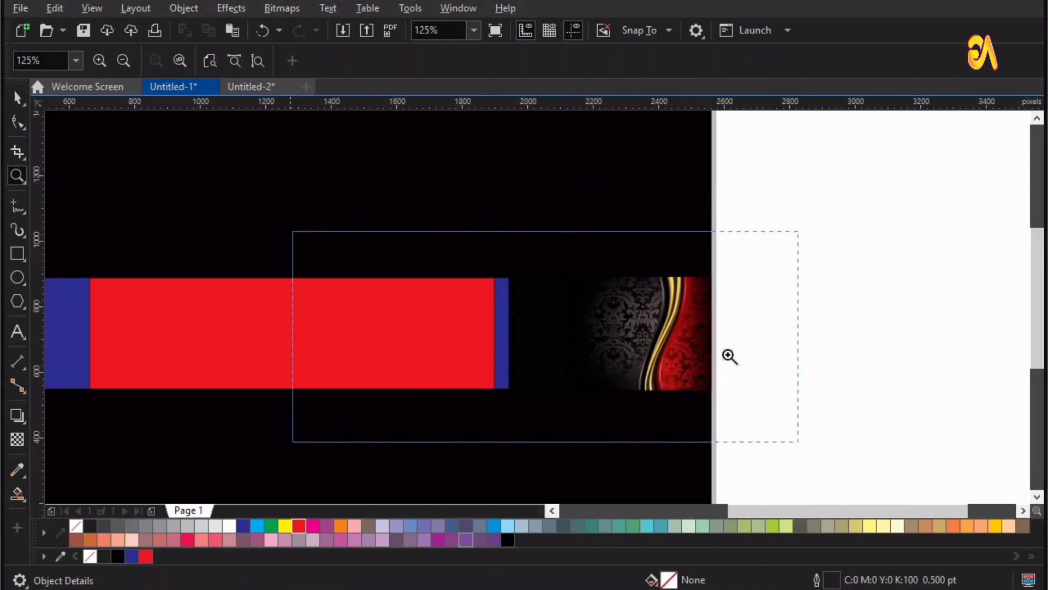
key(space)
click(581, 363)
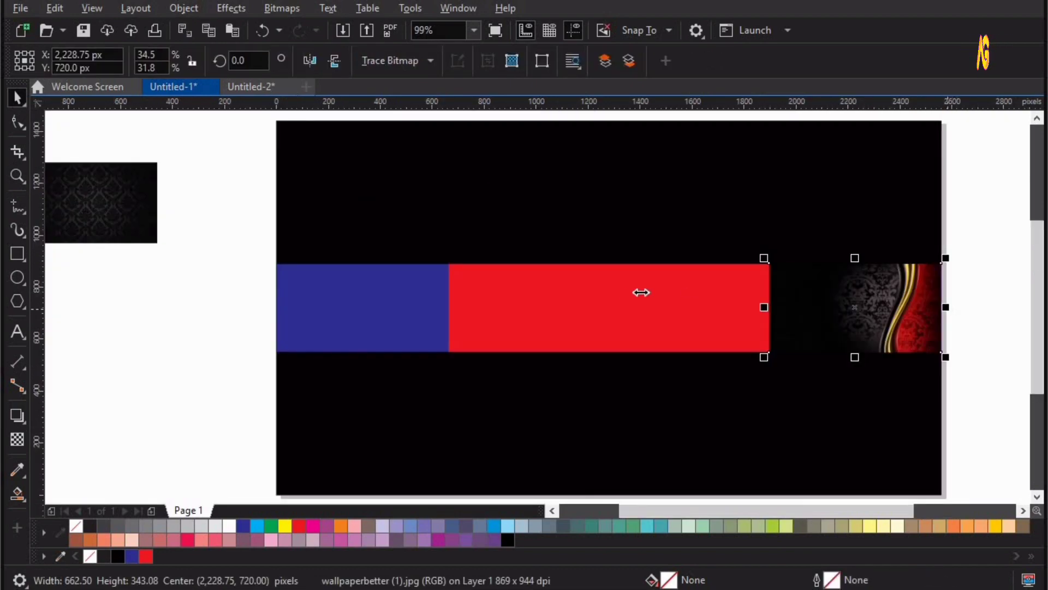
Step: Make a horizontally mirrored copy of the red and gold wallpaper and align it with the blue bar's left end
drag(641, 292, 623, 293)
shift+click(369, 295)
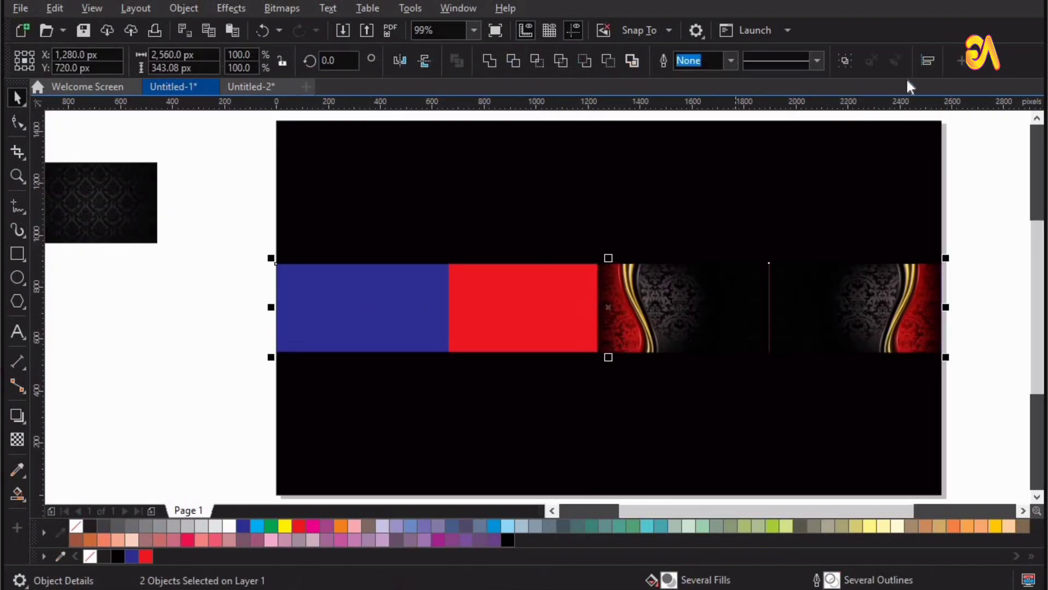
click(918, 60)
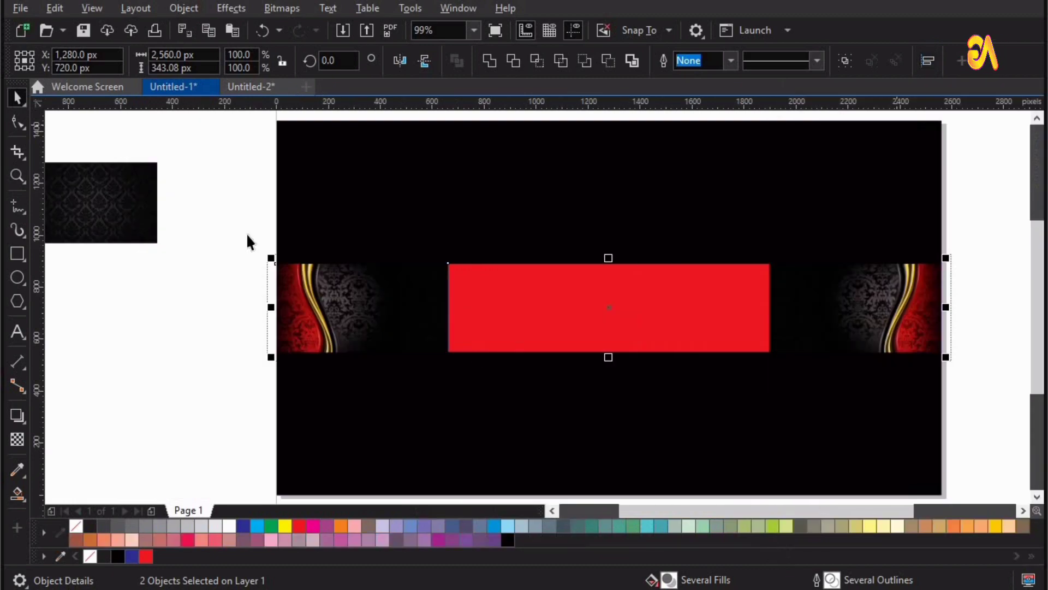
Step: Select both red and gold wallpaper images and send them behind the blue bar
click(888, 324)
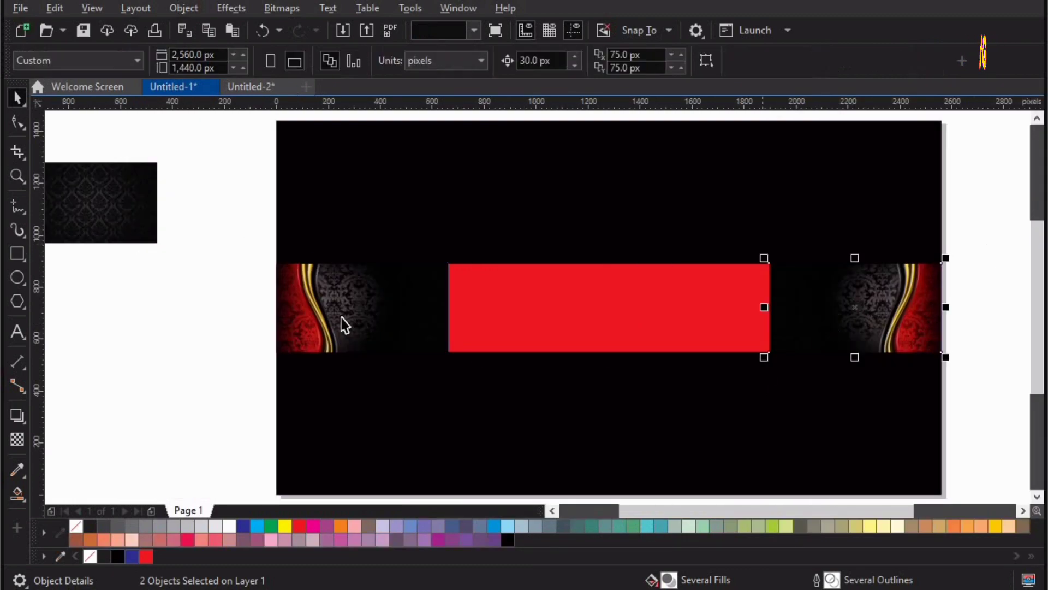
shift+click(340, 317)
right_click(429, 330)
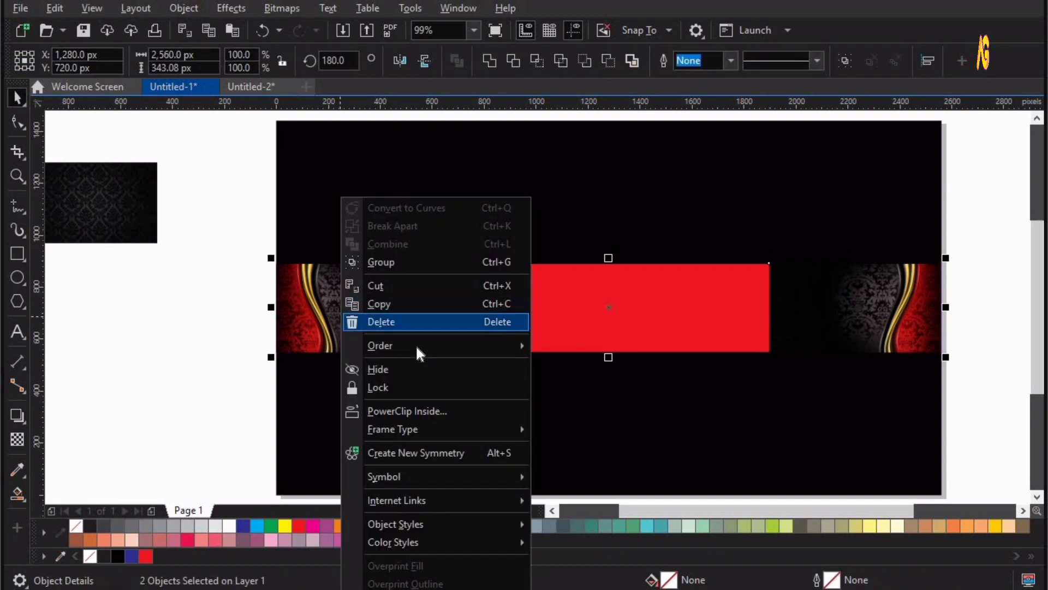
mouse_move(415, 345)
click(696, 410)
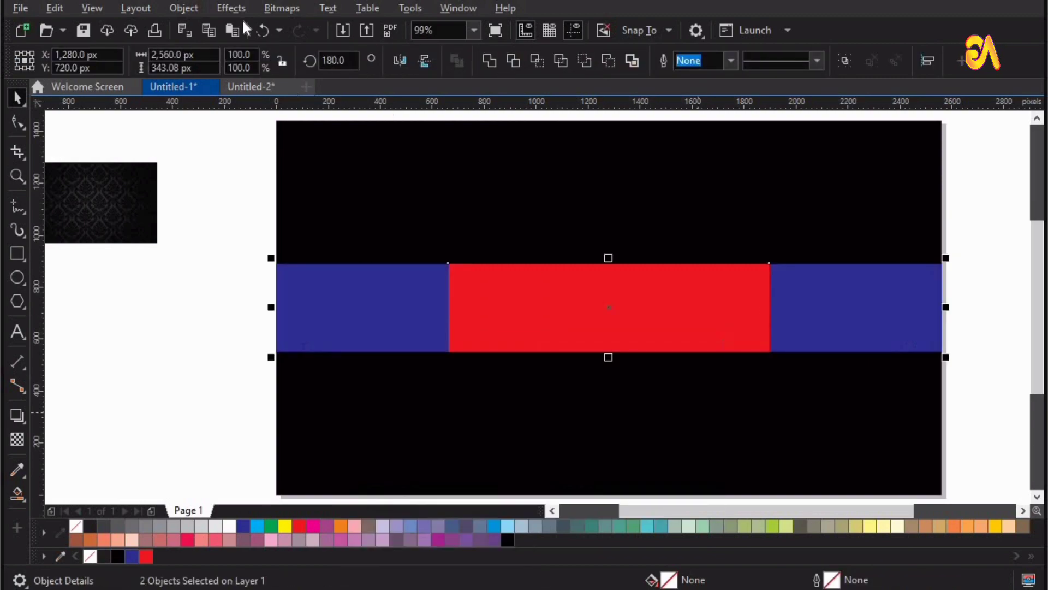
Step: Place both red and gold wallpaper images inside the blue bar as a PowerClip
mouse_move(199, 75)
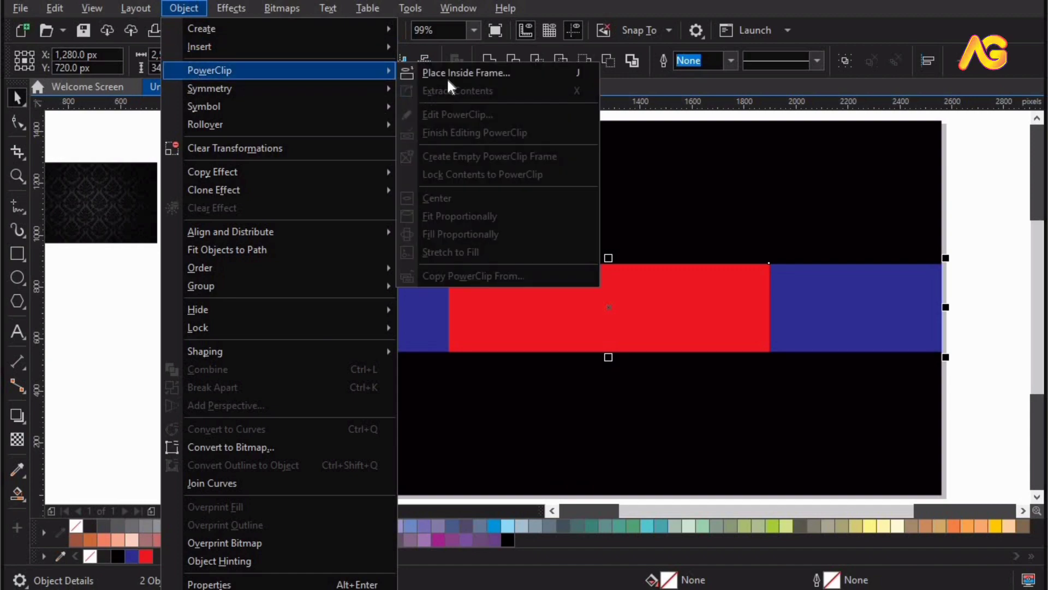
click(538, 73)
click(338, 309)
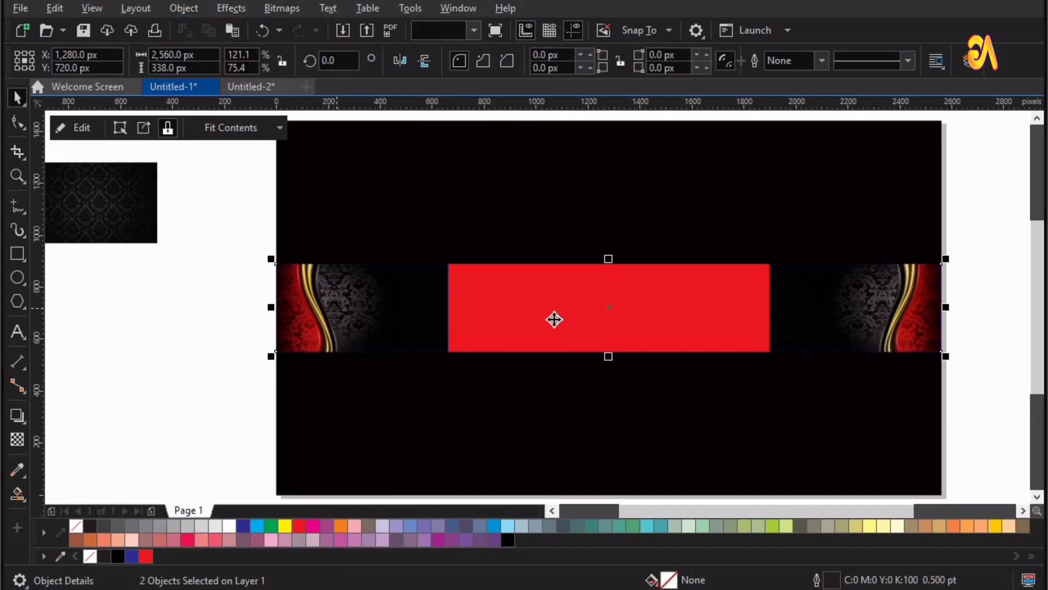
Step: Move the plain dark wallpaper onto the red rectangle and centre it there horizontally and vertically
click(555, 316)
drag(106, 208, 491, 305)
click(614, 342)
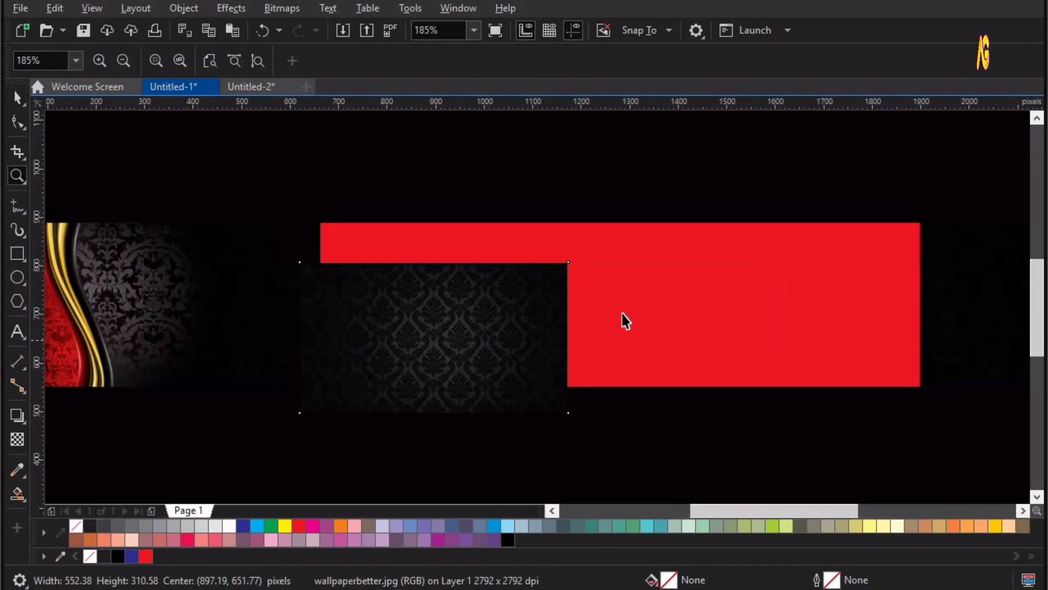
shift+click(623, 313)
key(c)
key(e)
click(758, 397)
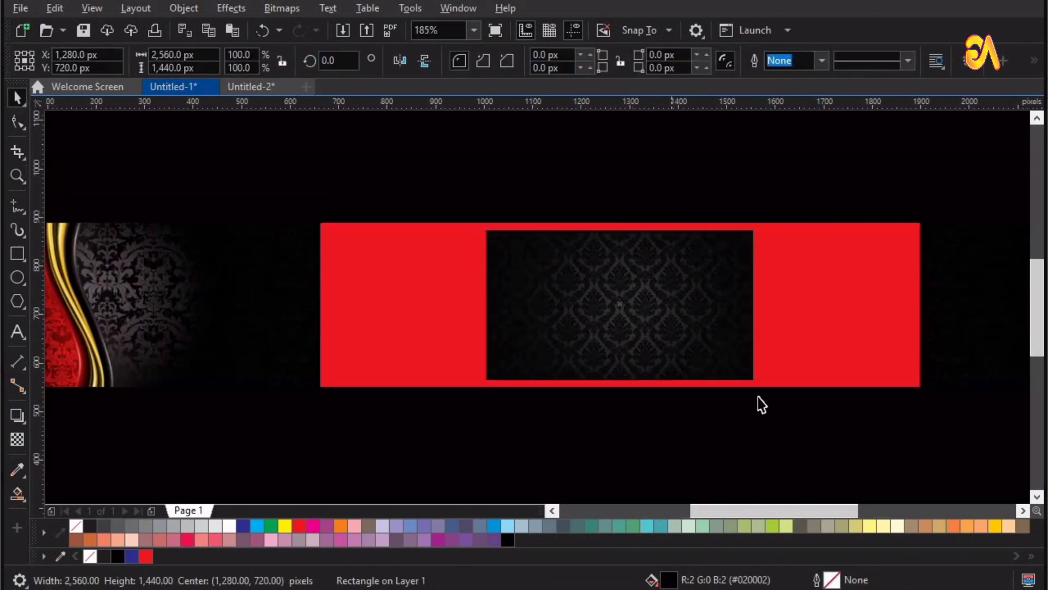
Step: Scale the plain dark wallpaper up around its centre to the red rectangle's height, about 601 by 338 px
click(755, 382)
drag(774, 394, 782, 402)
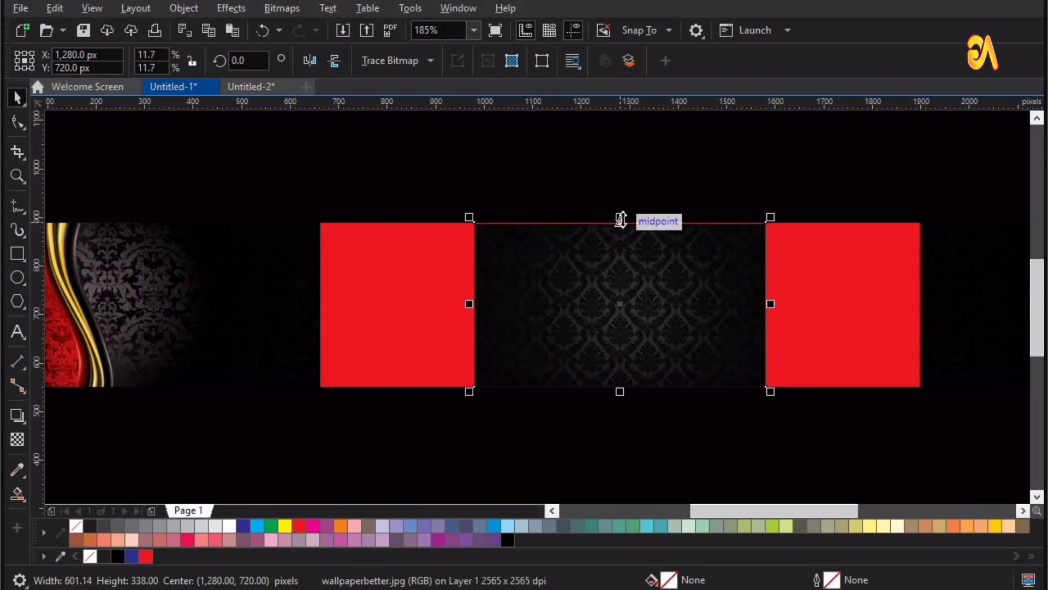
drag(621, 220, 620, 221)
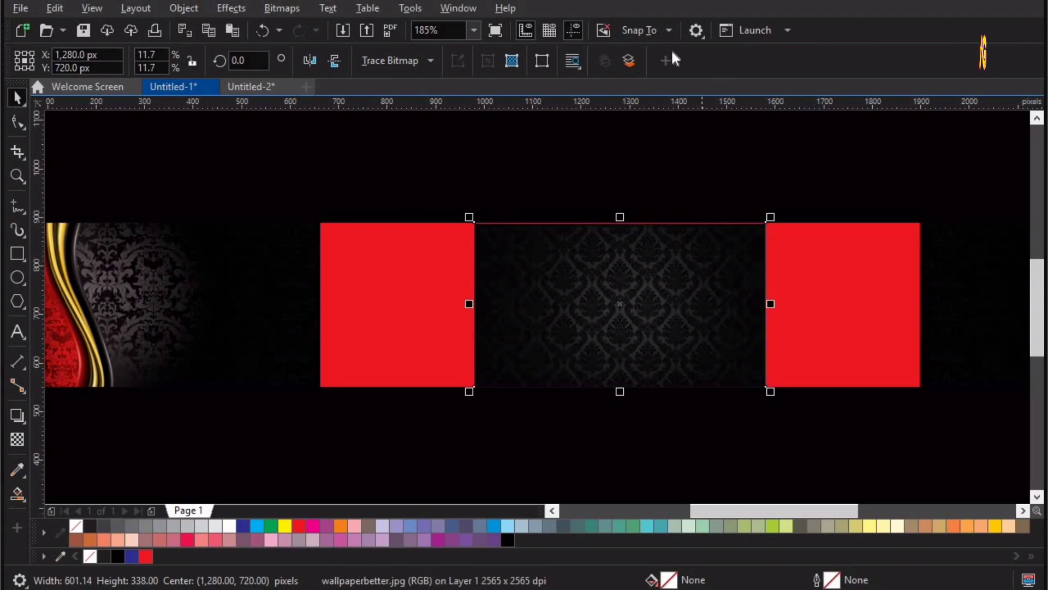
Step: Turn off snapping to objects and stretch the plain dark wallpaper upward to a height of about 344 px
click(670, 30)
click(640, 120)
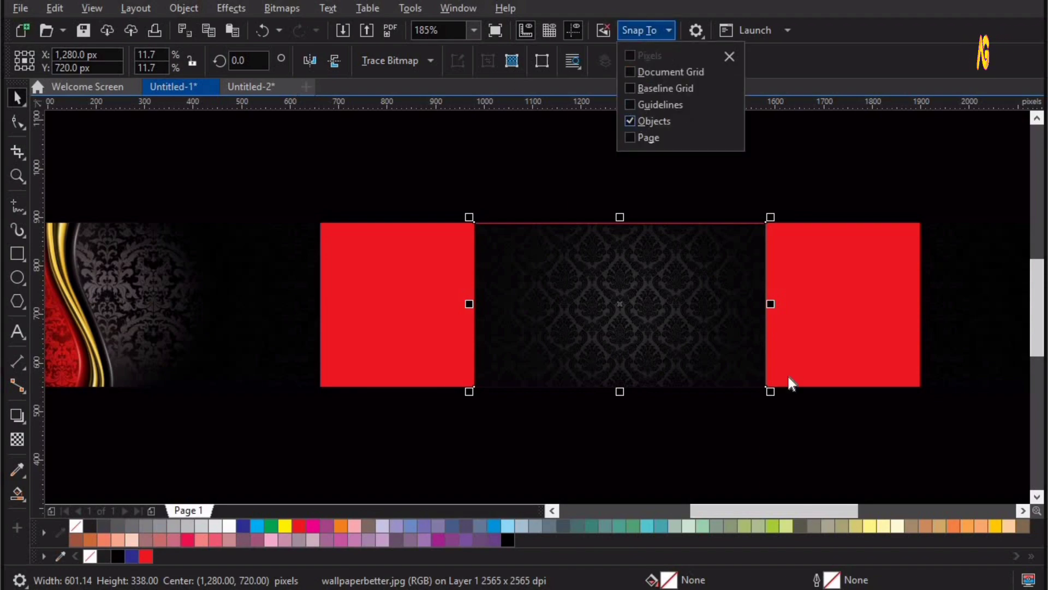
click(633, 249)
click(620, 217)
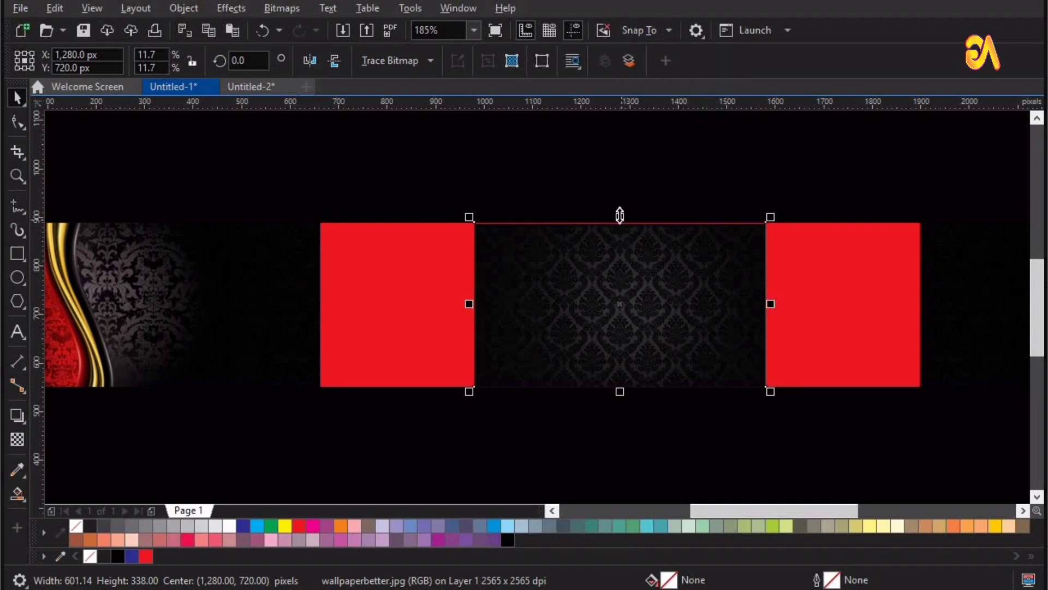
drag(620, 211, 618, 208)
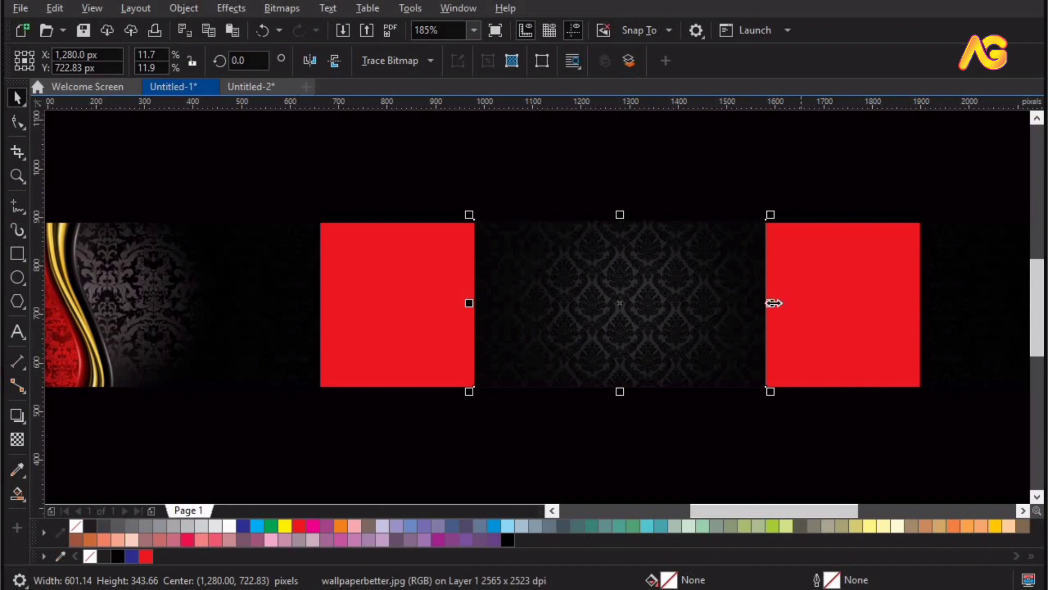
Step: Widen the plain dark wallpaper from its centre to about 1,243 px and place it inside the blue bar's PowerClip
drag(865, 305, 926, 304)
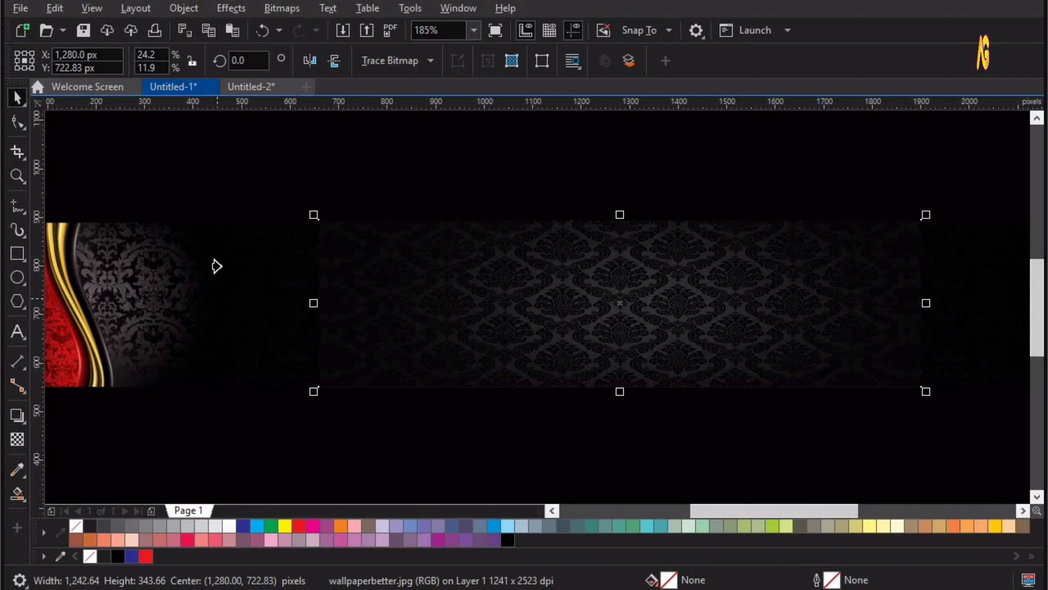
drag(220, 266, 220, 266)
key(F4)
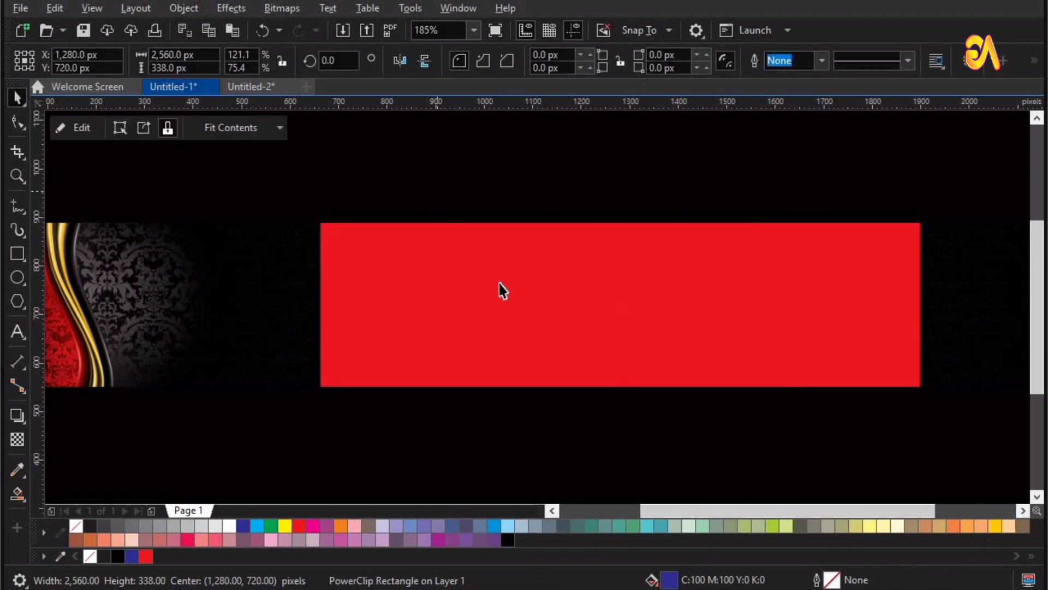
Step: Move the red rectangle above the bar to check the wallpaper beneath, undo the move, and clear the selection
drag(418, 349, 508, 219)
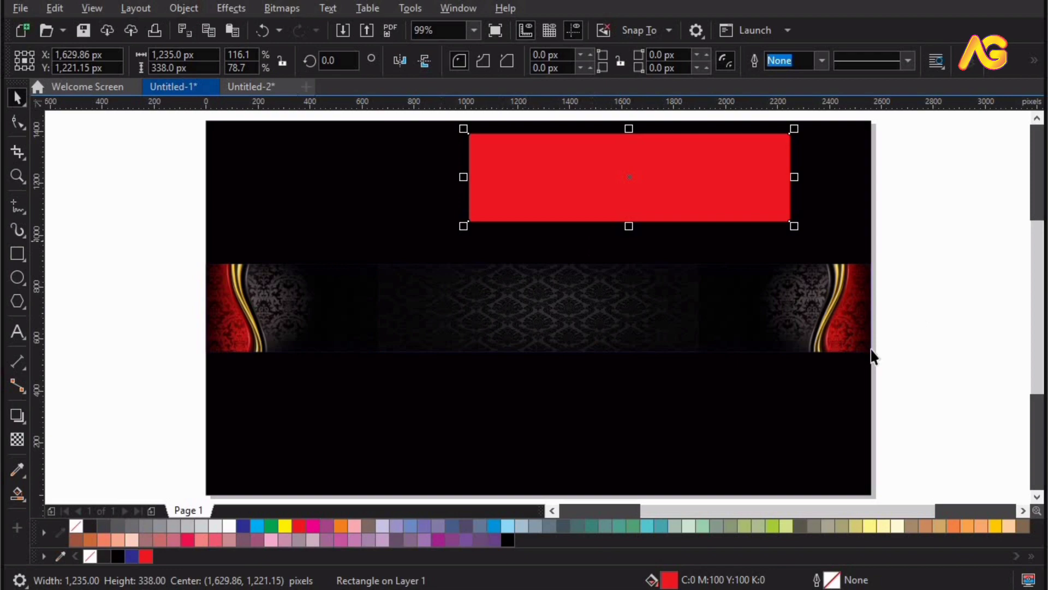
key(ctrl+z)
click(885, 275)
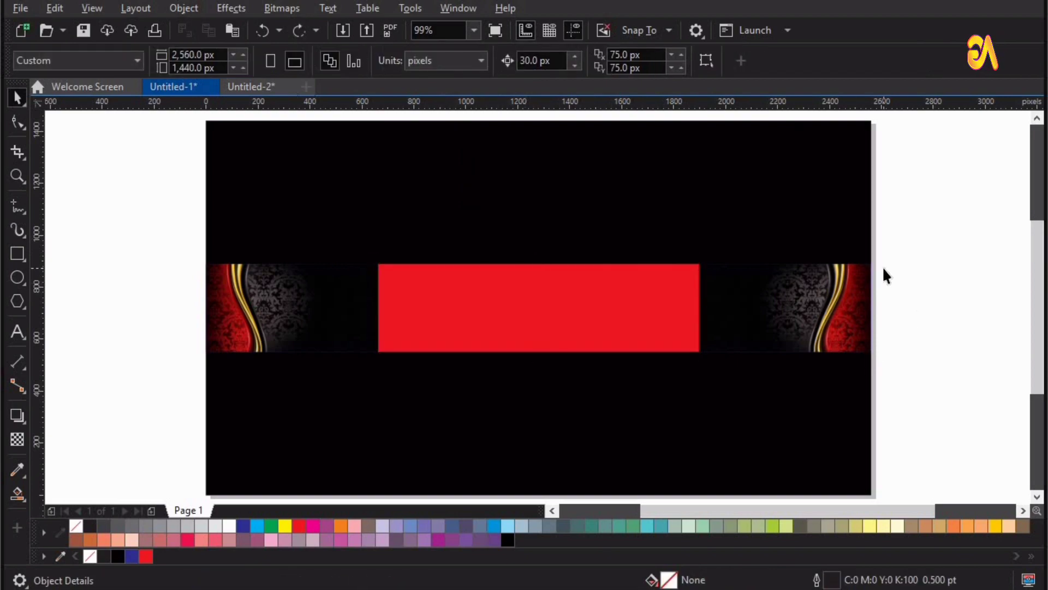
Step: Move the pale translucent highlight group from beside the page onto the right part of the red rectangle
scroll(252, 262, down, 2)
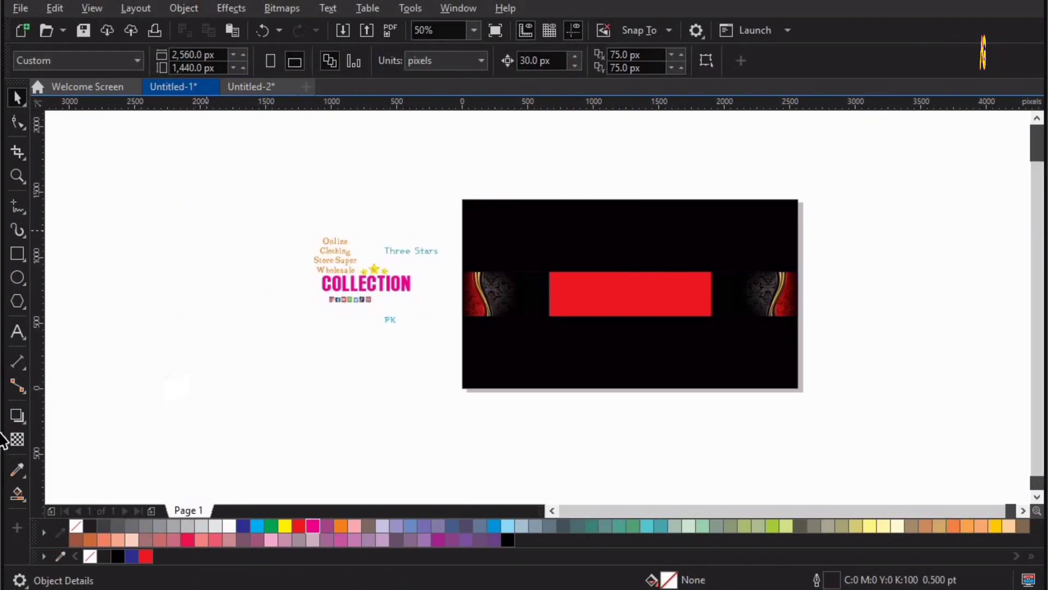
drag(1, 436, 122, 398)
drag(233, 387, 743, 287)
key(z)
drag(627, 244, 934, 368)
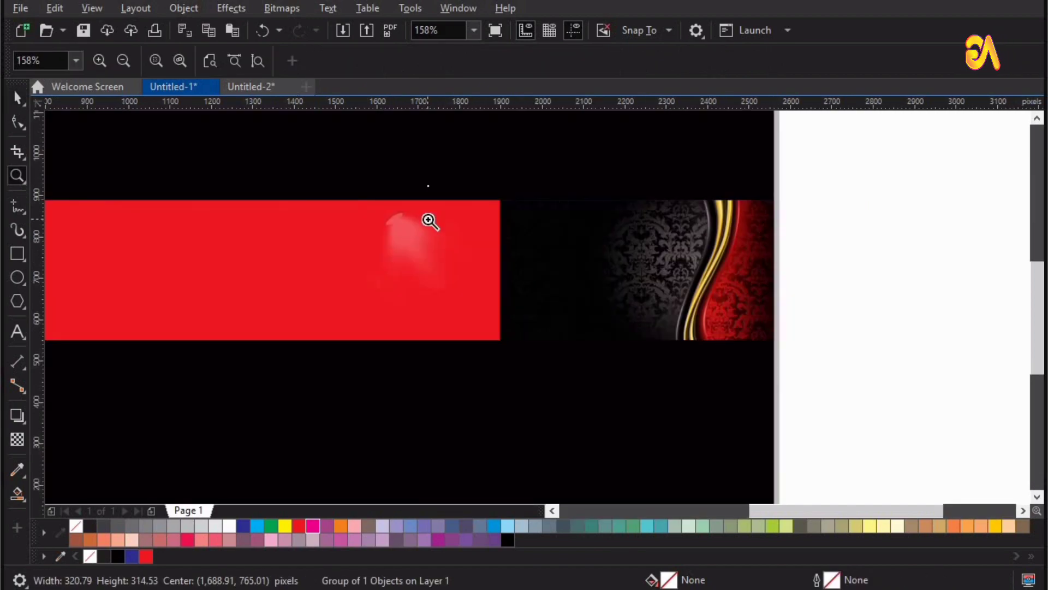
scroll(428, 220, down, 2)
drag(119, 328, 549, 170)
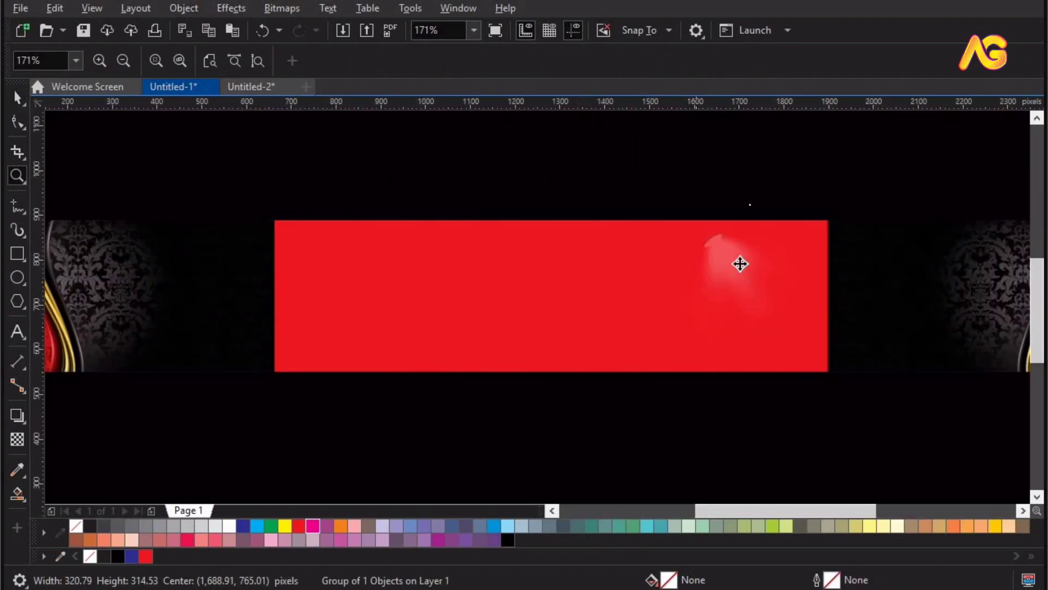
Step: Move the pale highlight group to the red rectangle's upper left corner, centred at about X 740, Y 784 px
key(space)
drag(536, 230, 427, 232)
key(z)
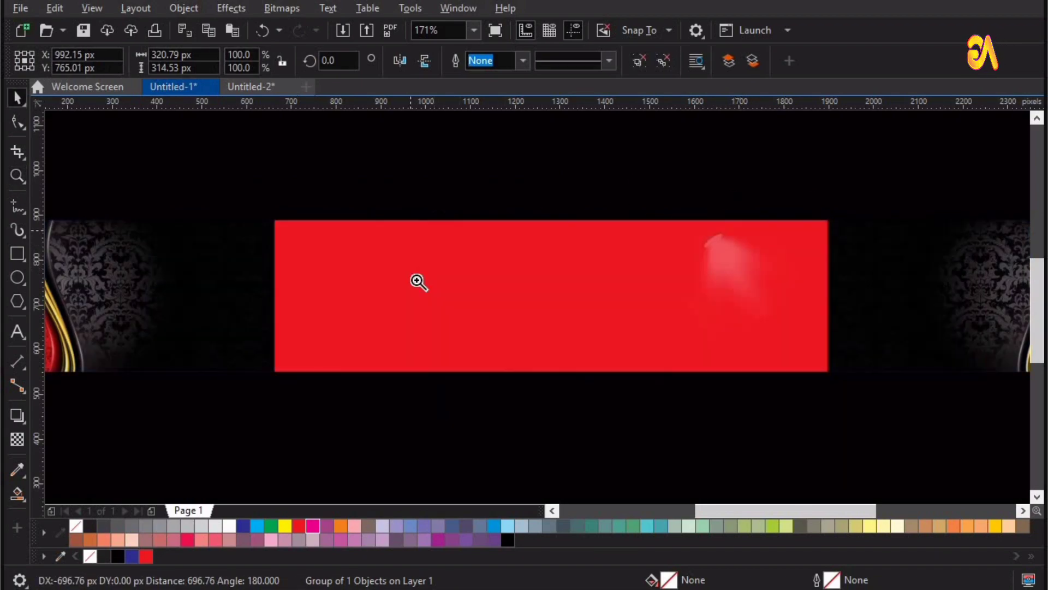
drag(644, 181, 161, 354)
key(space)
key(space)
drag(405, 284, 324, 260)
scroll(355, 263, down, 4)
key(F2)
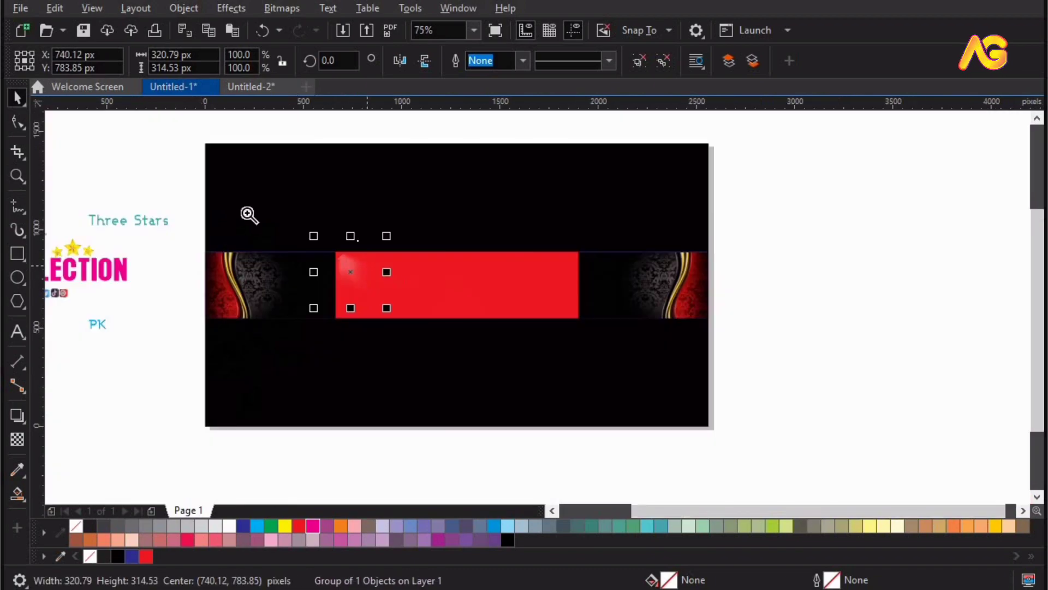
Step: Duplicate the pale highlight group, mirror the copy horizontally, and place it in the red rectangle's upper right corner
drag(244, 213, 708, 386)
drag(283, 270, 532, 272)
right_click(532, 271)
click(399, 59)
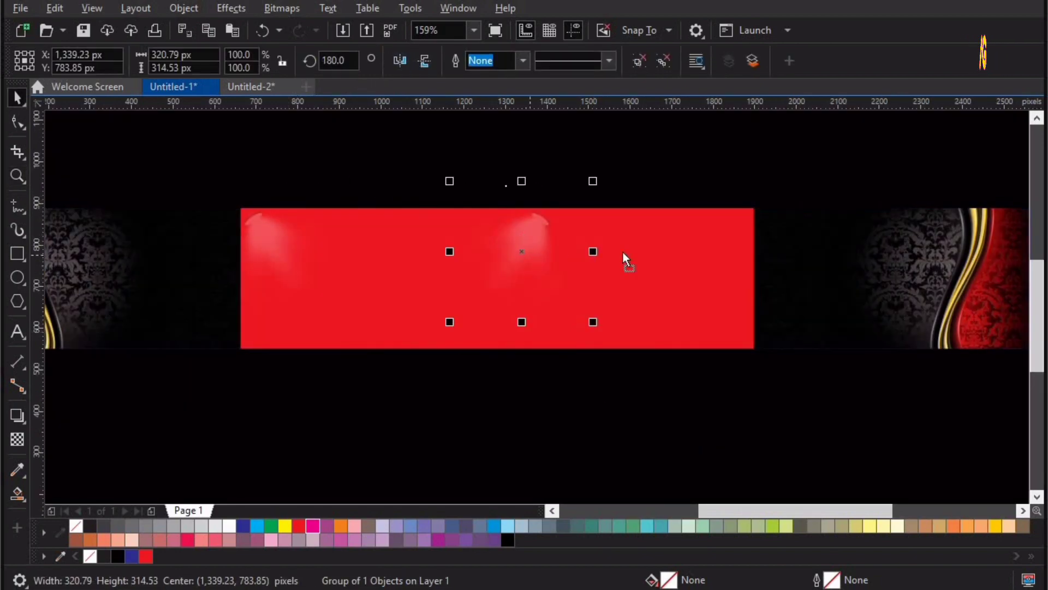
mouse_move(626, 259)
mouse_down()
mouse_move(746, 247)
mouse_move(615, 249)
mouse_up()
Step: Group the two corner highlights and centre the group horizontally on the red rectangle
shift+click(261, 231)
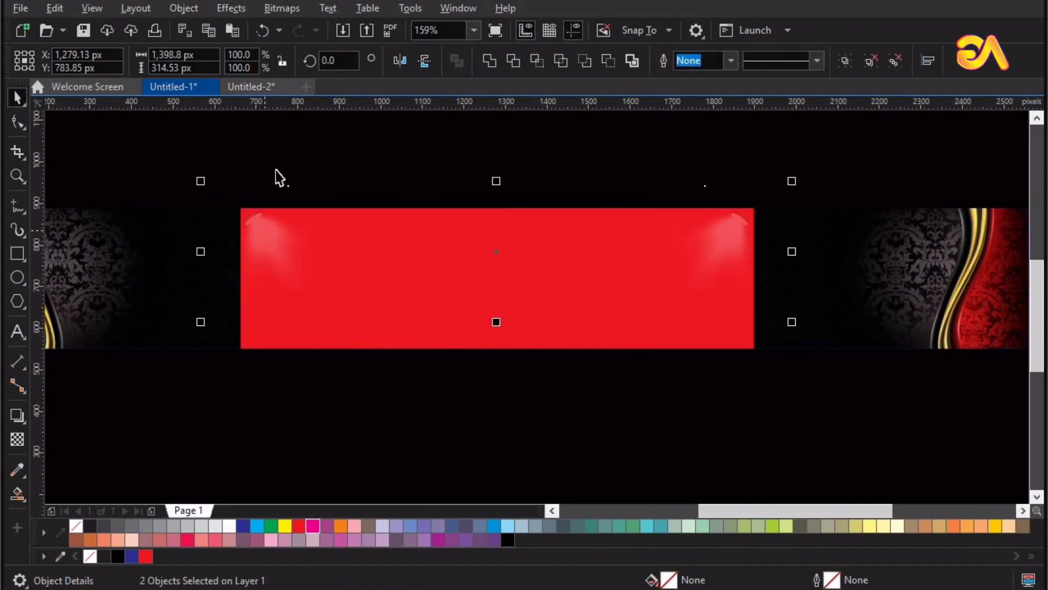
click(254, 221)
click(261, 231)
shift+click(733, 235)
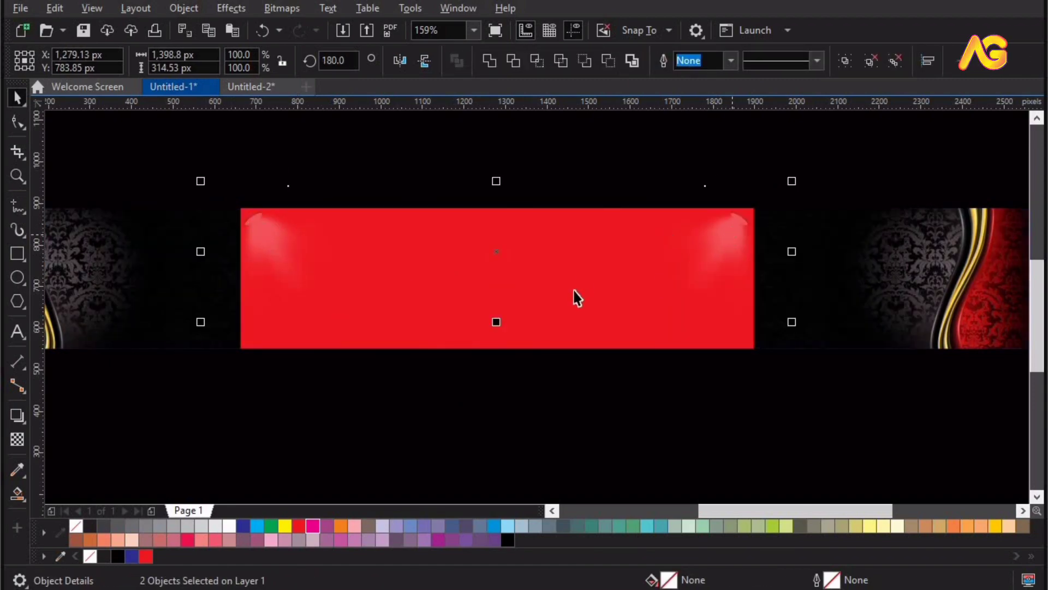
key(ctrl+g)
shift+click(573, 329)
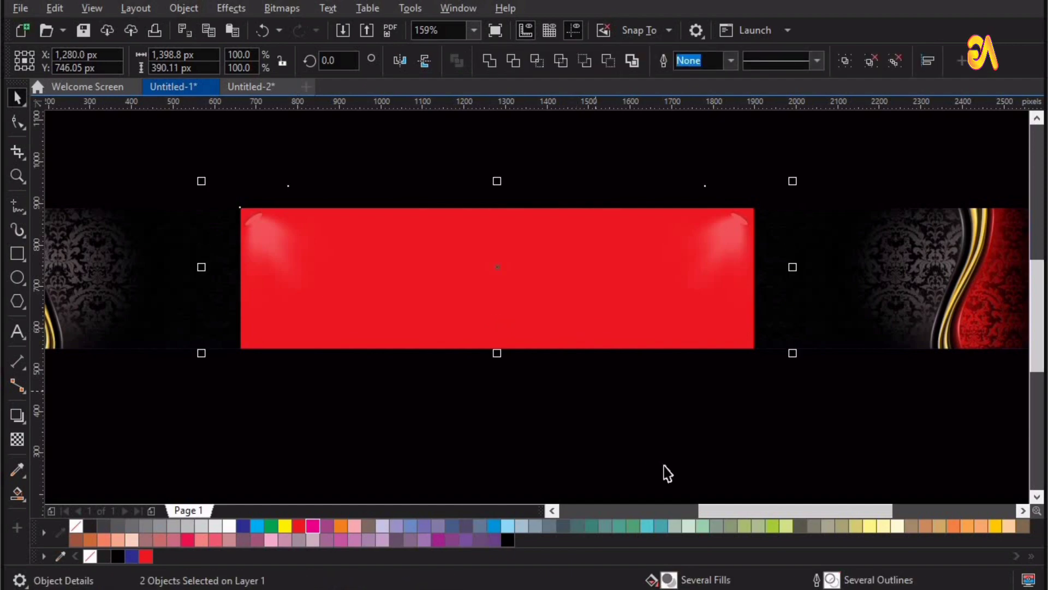
click(608, 438)
key(shift+F2)
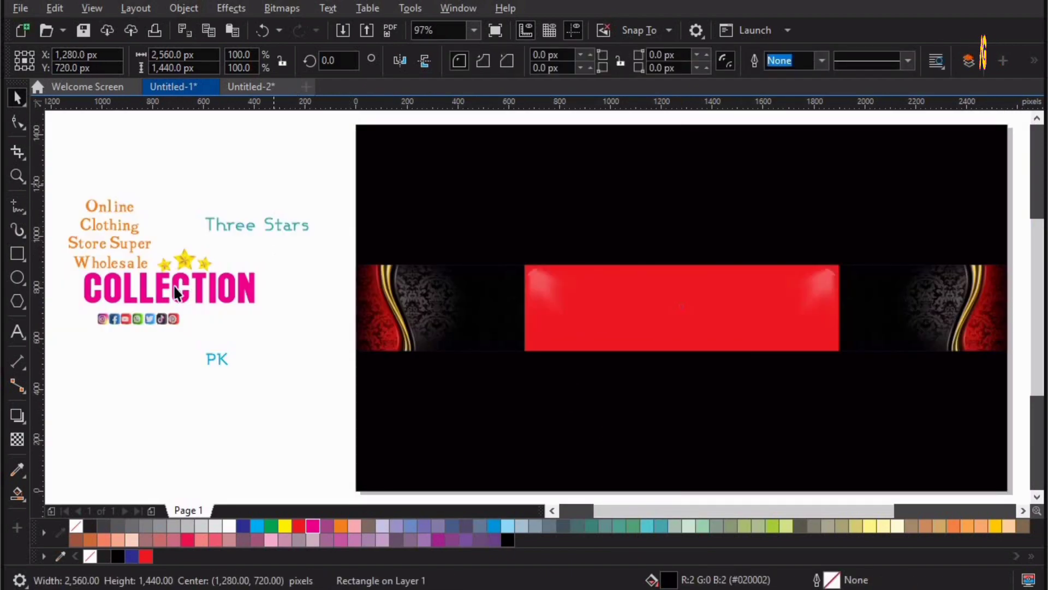
Step: Move the COLLECTION text together with the three stars onto the middle of the red rectangle
click(176, 288)
shift+click(184, 255)
drag(185, 254, 681, 289)
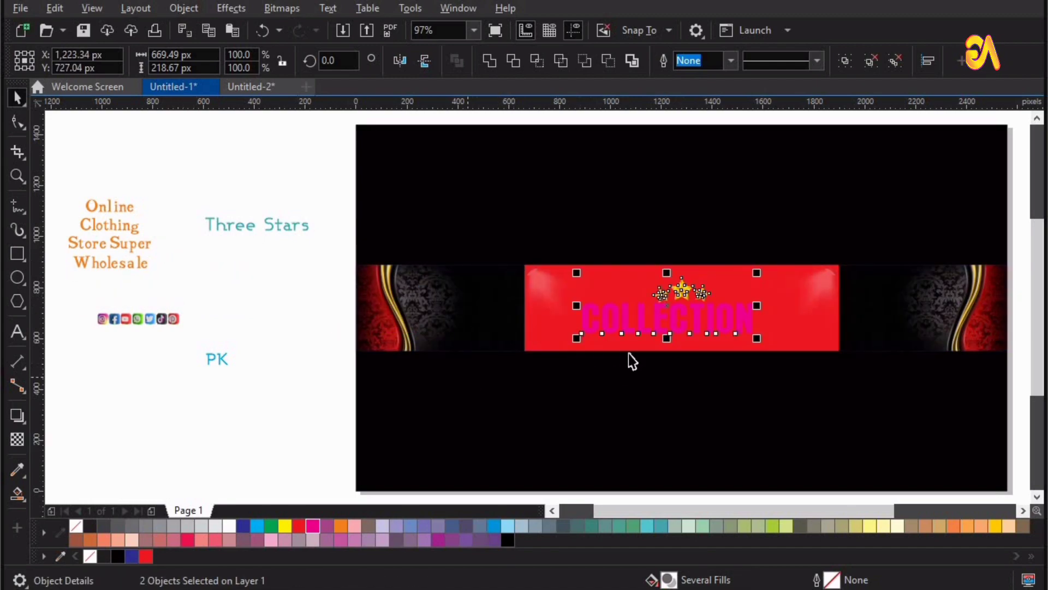
drag(487, 253, 962, 473)
click(600, 343)
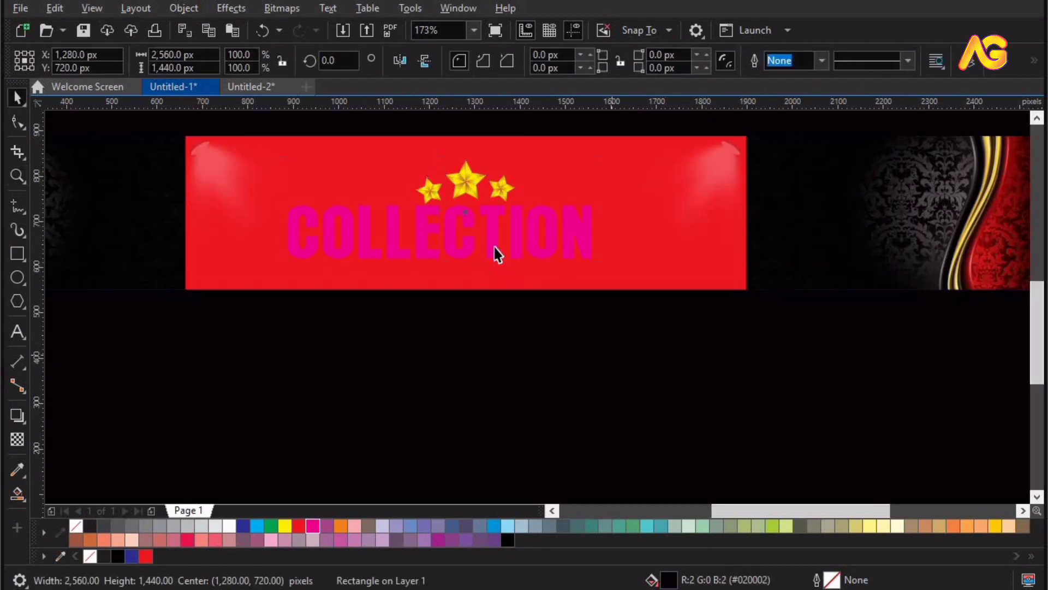
Step: Fill the COLLECTION text with golden yellow, C:0 M:20 Y:100 K:0
click(326, 266)
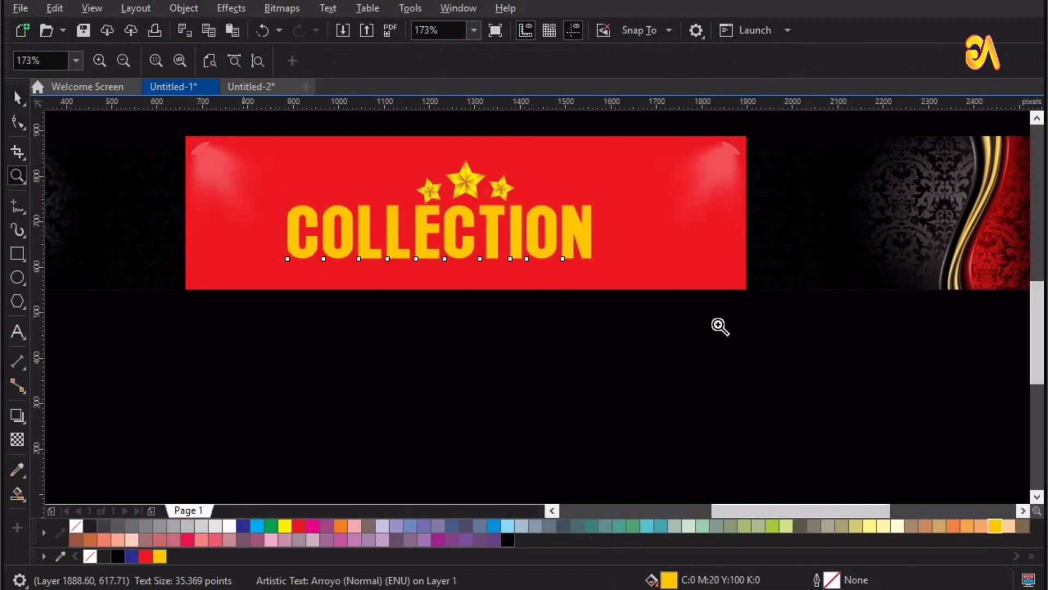
drag(691, 329, 233, 201)
key(space)
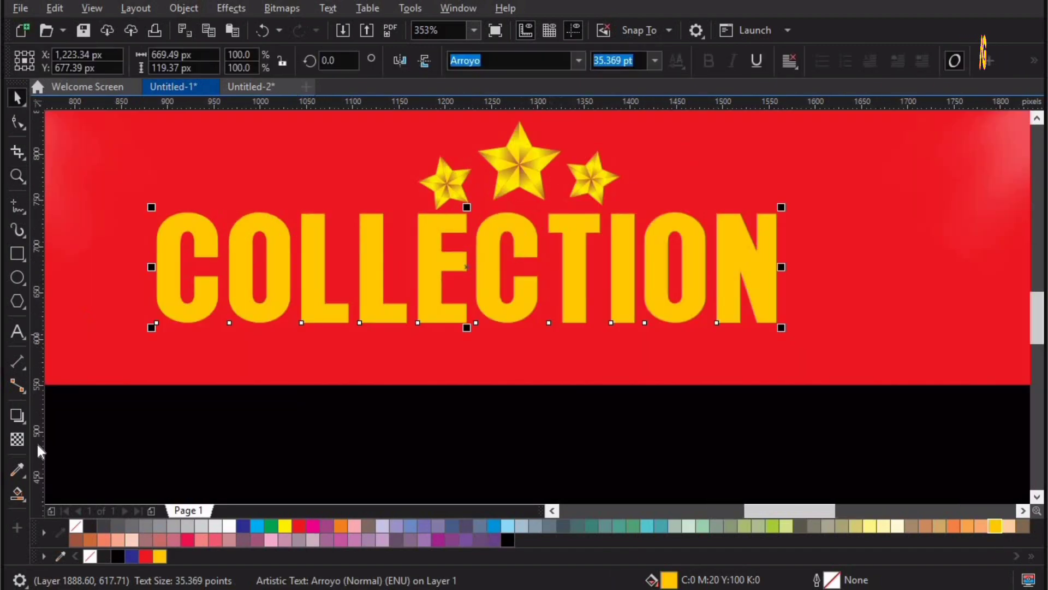
Step: Apply an elliptical fountain fill to the COLLECTION text, with bright yellow as its centre colour
click(25, 499)
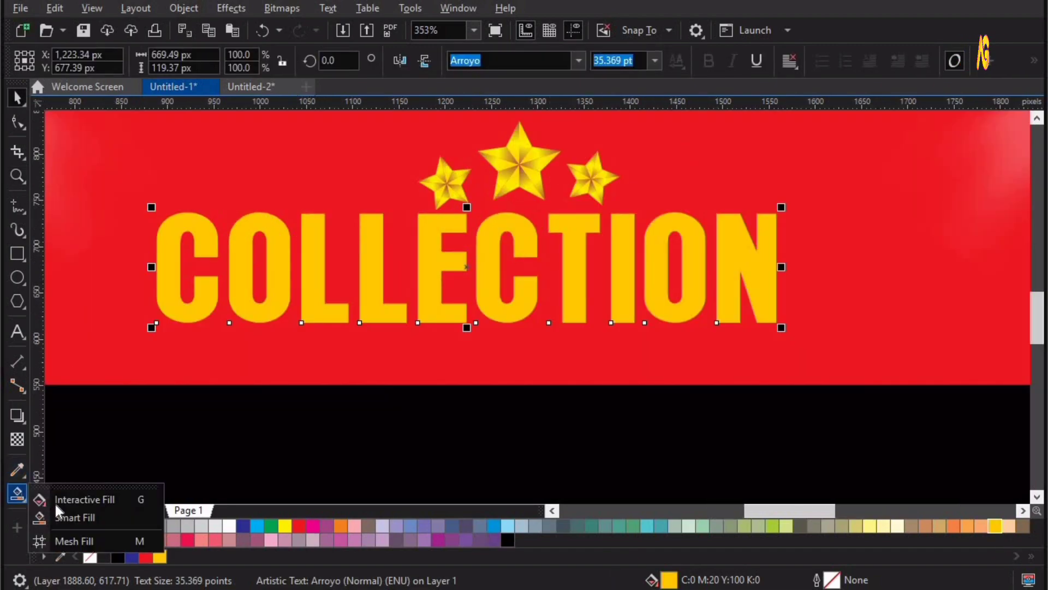
click(60, 495)
click(74, 61)
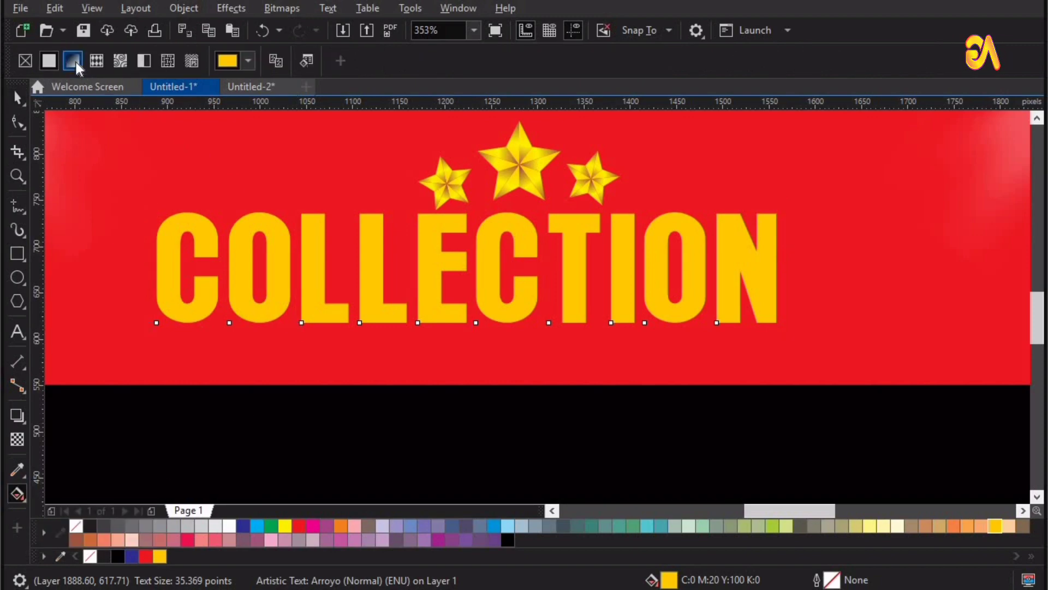
click(303, 62)
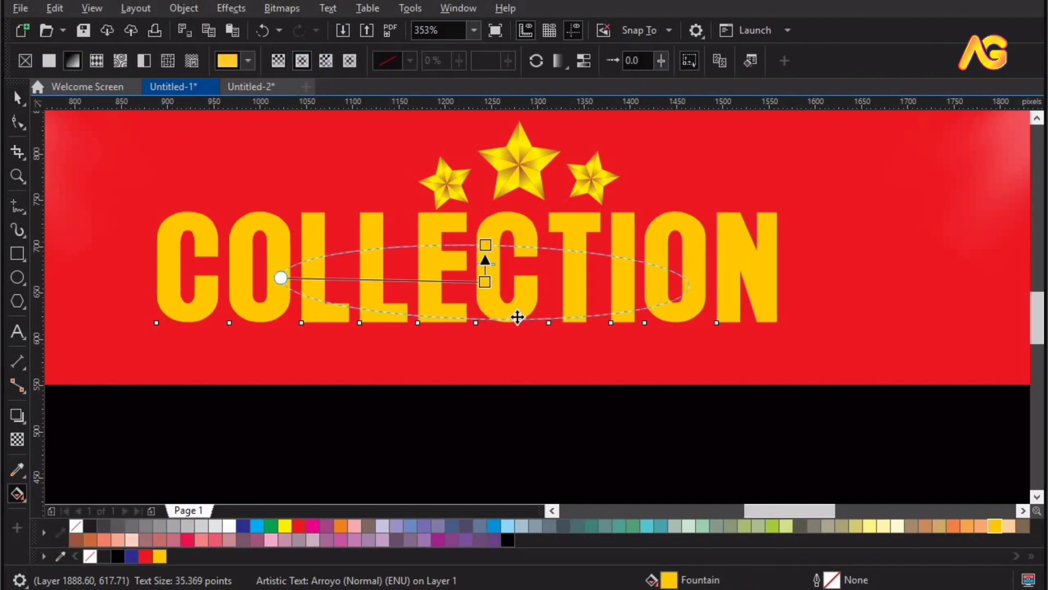
click(484, 282)
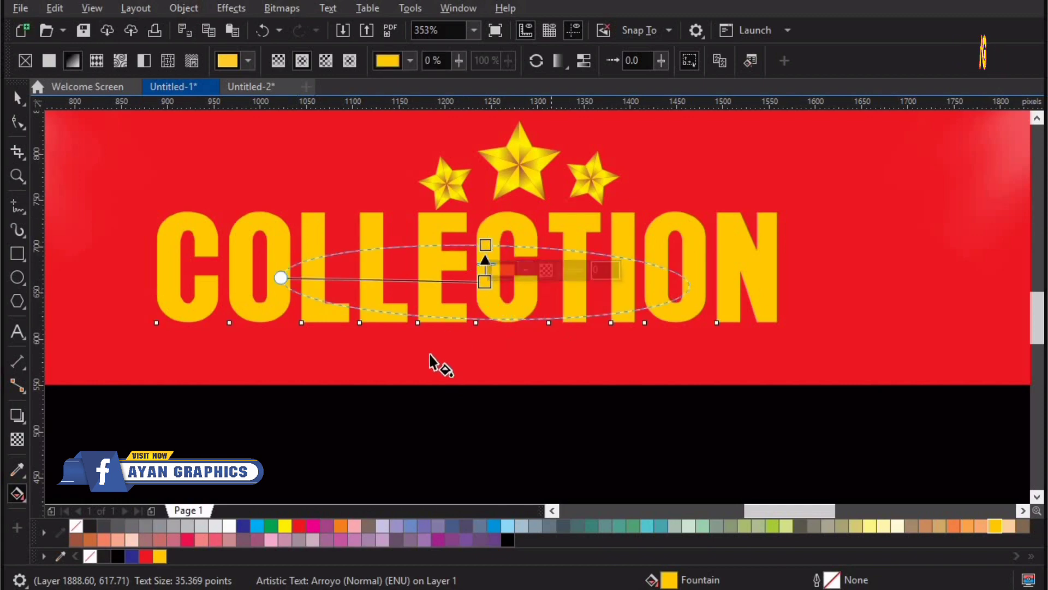
click(285, 525)
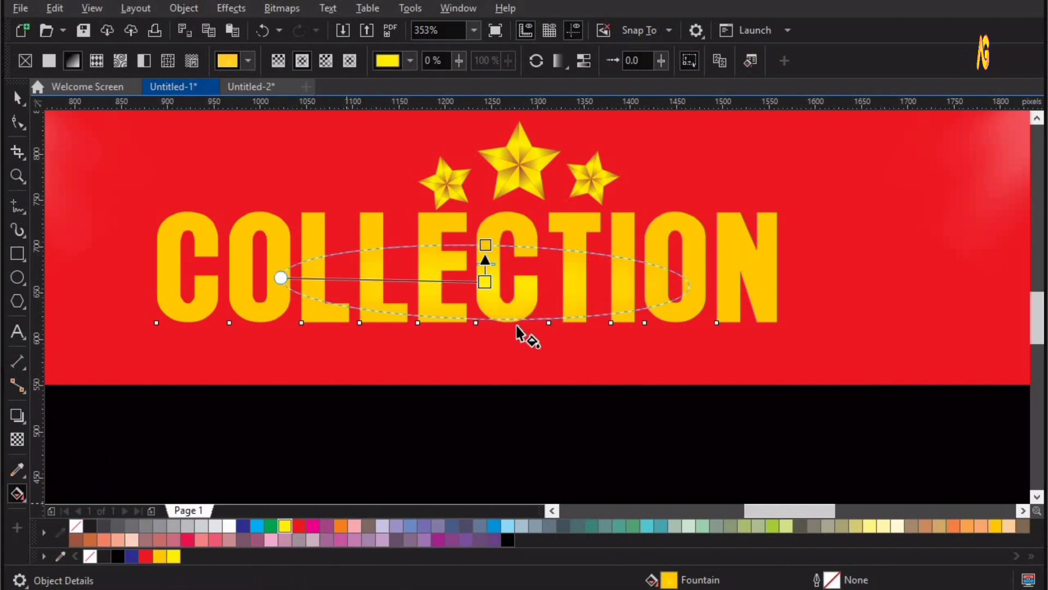
key(space)
Step: Centre the COLLECTION text horizontally on the red rectangle
key(F3)
key(F2)
mouse_move(421, 214)
mouse_down()
mouse_move(558, 304)
mouse_move(851, 382)
mouse_up()
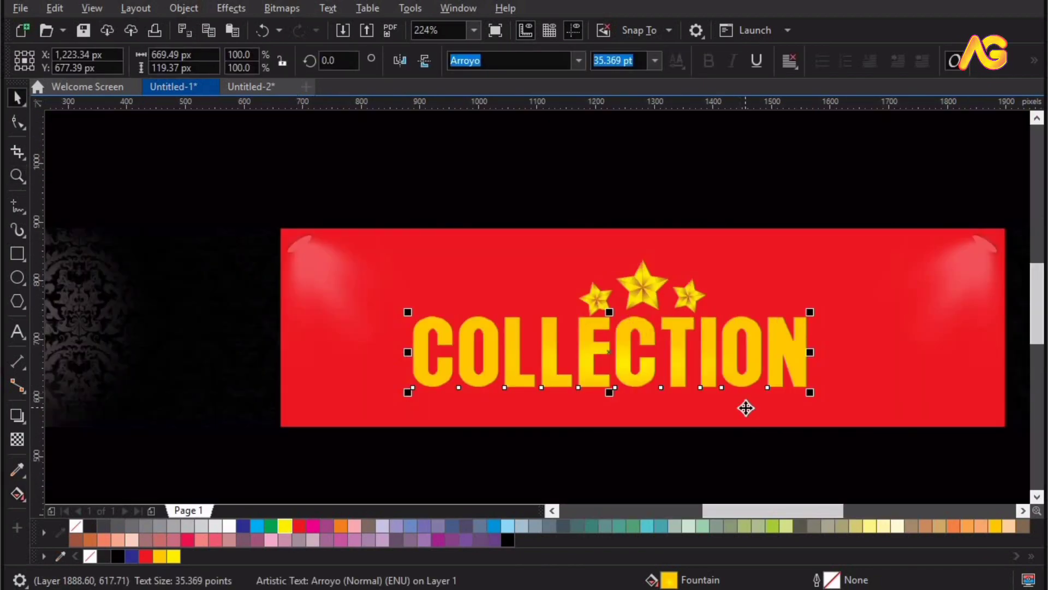
shift+click(745, 408)
key(c)
click(746, 457)
Step: Move the three-star group straight up to about Y 823 px, leaving a gap above COLLECTION
click(692, 296)
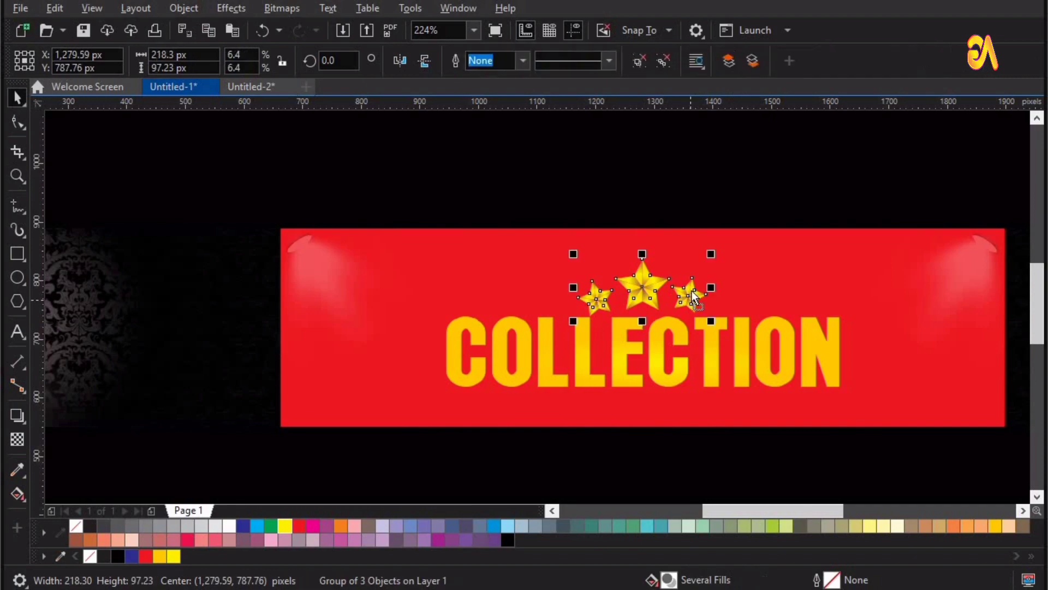
drag(692, 291, 694, 270)
key(F3)
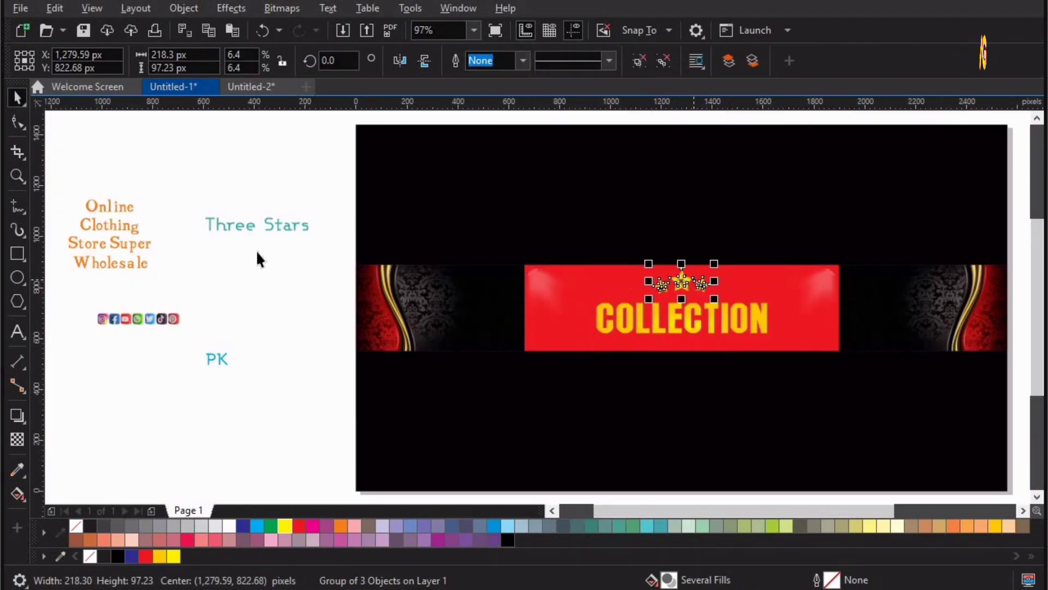
Step: Place the Three Stars text between the stars and COLLECTION, and raise the star group to about Y 833 px
drag(256, 224, 678, 296)
key(F2)
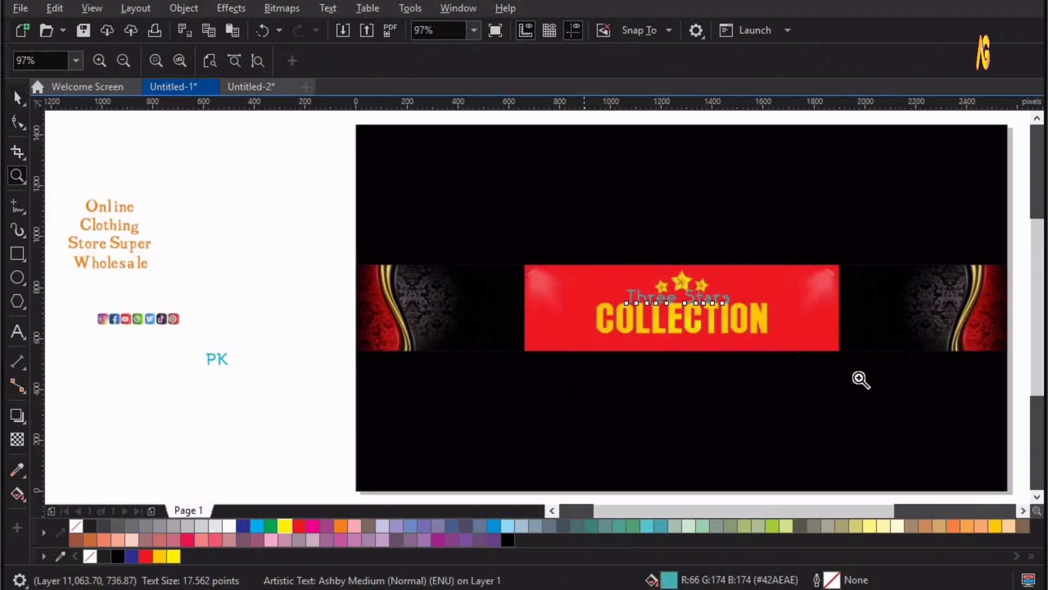
drag(859, 377, 482, 231)
drag(601, 381, 601, 390)
click(578, 237)
drag(573, 270, 572, 264)
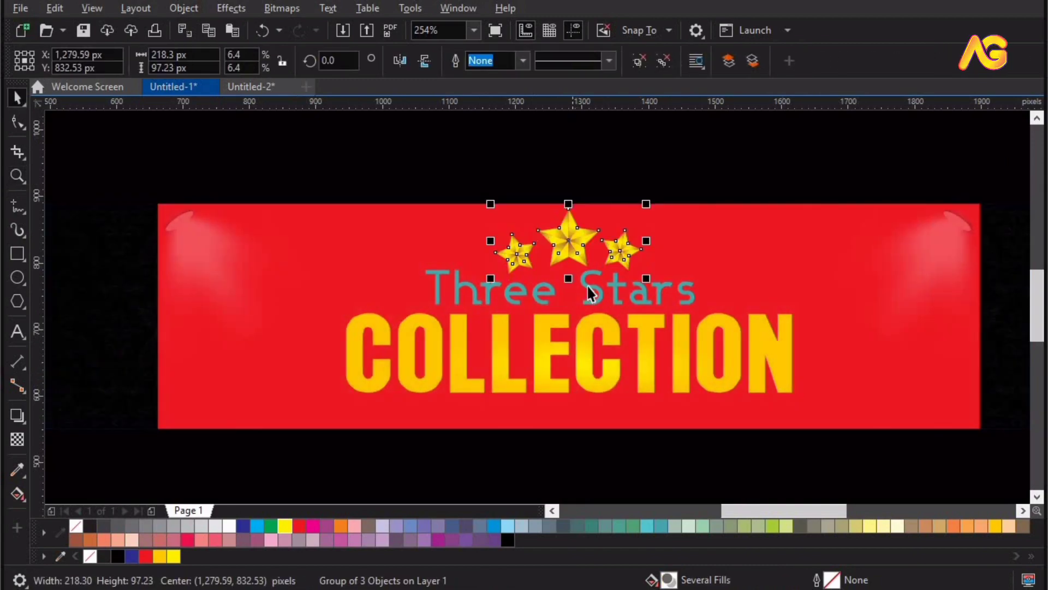
Step: Centre the Three Stars text horizontally on the star group and fill it white
click(588, 285)
shift+click(569, 237)
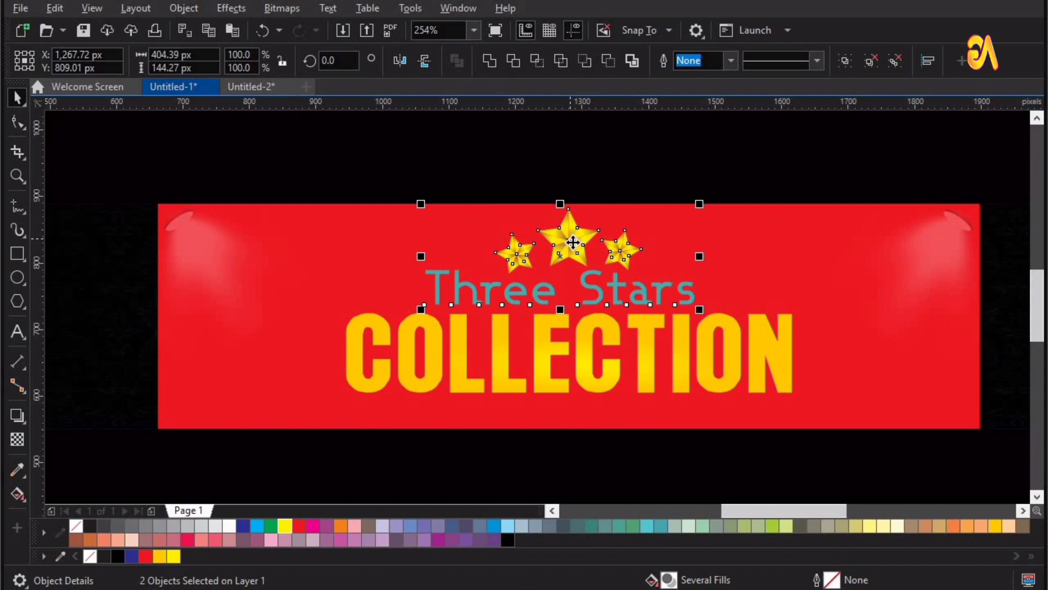
click(603, 300)
click(487, 292)
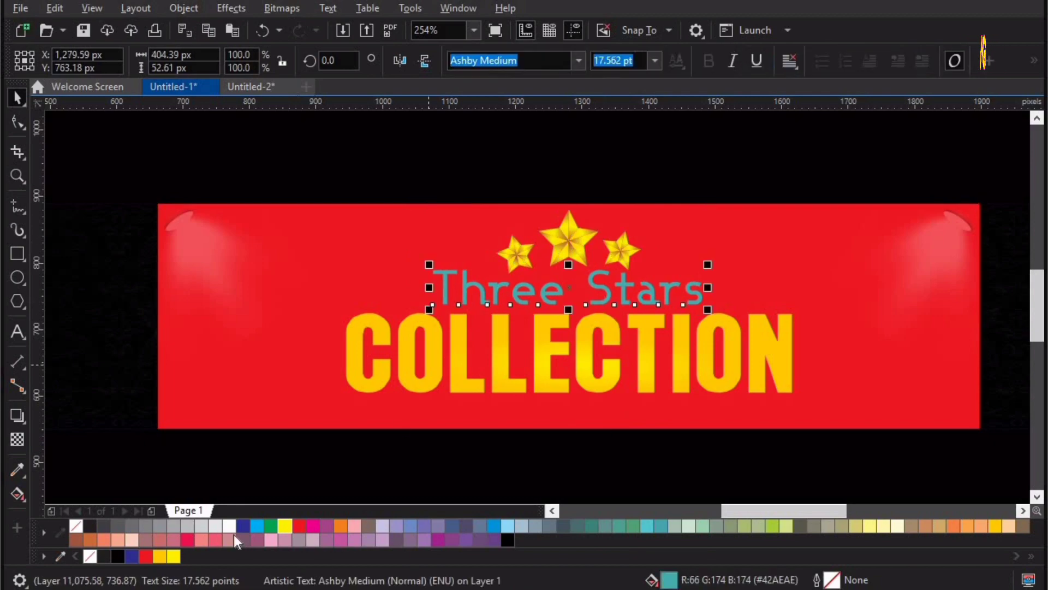
click(230, 525)
key(F4)
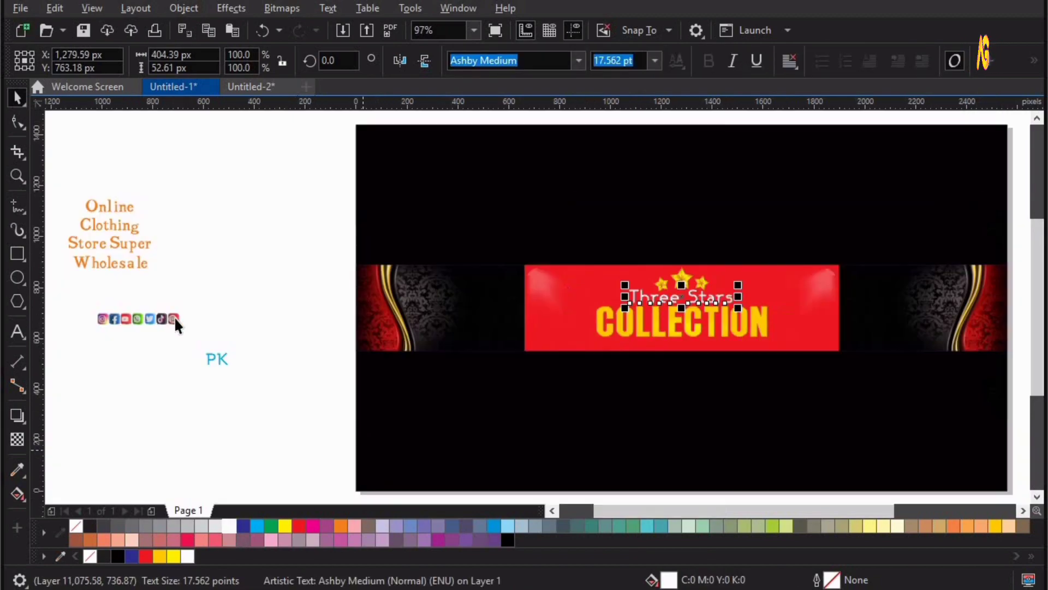
Step: Move the PK text from beside the page to just below COLLECTION, at about X 1305, Y 569 px
drag(216, 363, 688, 349)
drag(481, 227, 876, 402)
key(space)
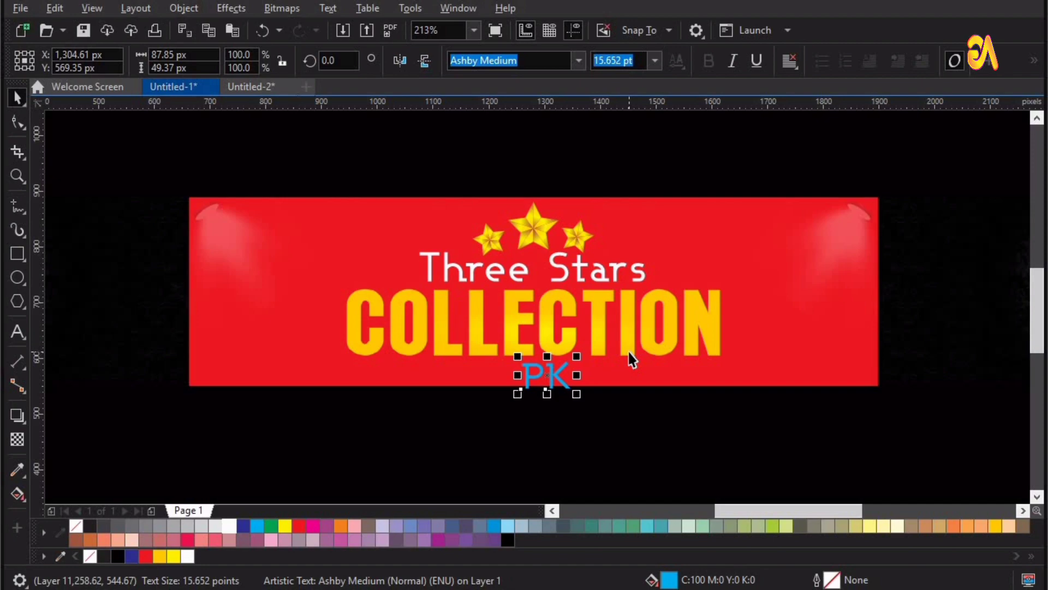
Step: Shrink the stars and the Three Stars text, and scale COLLECTION to about 569 px wide and PK to about 13.3 pt
click(536, 227)
drag(599, 264, 562, 277)
click(563, 277)
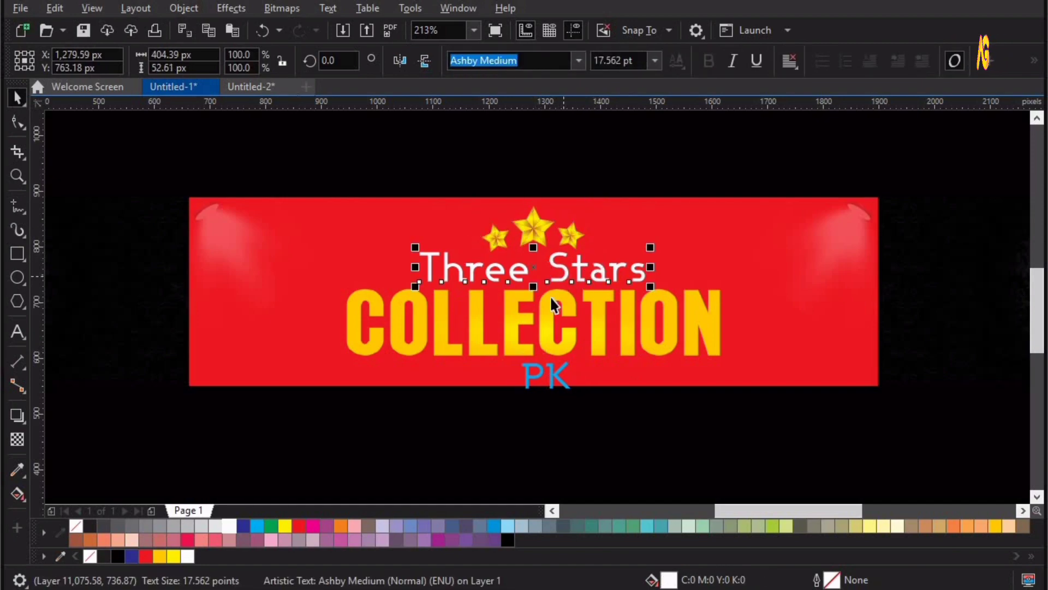
click(553, 312)
drag(558, 377, 547, 348)
click(541, 373)
key(ctrl+r)
Step: Align the stars, Three Stars, COLLECTION and PK on a common vertical centre line and space them evenly
shift+click(549, 332)
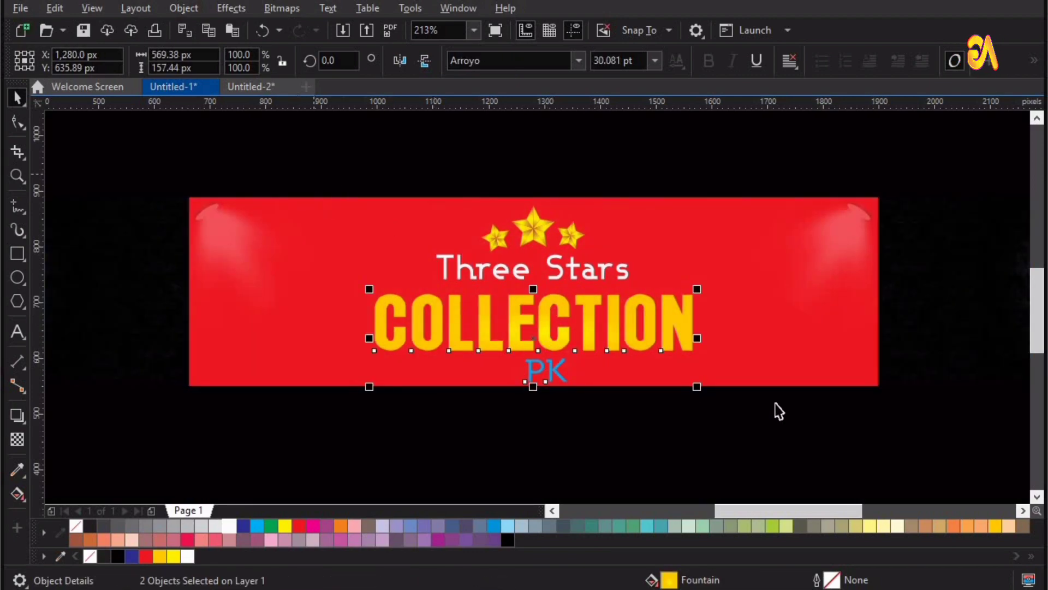
drag(311, 170, 781, 405)
key(c)
key(shift+a)
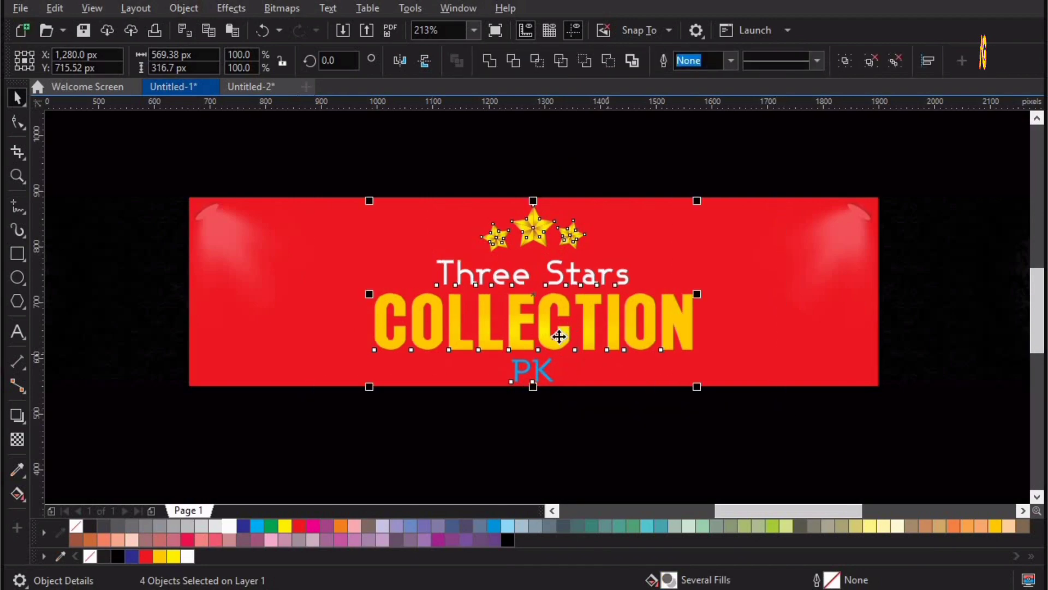
Step: Move the stars and three text lines up to about Y 726 px, and raise PK to about Y 597 px
drag(560, 335, 558, 330)
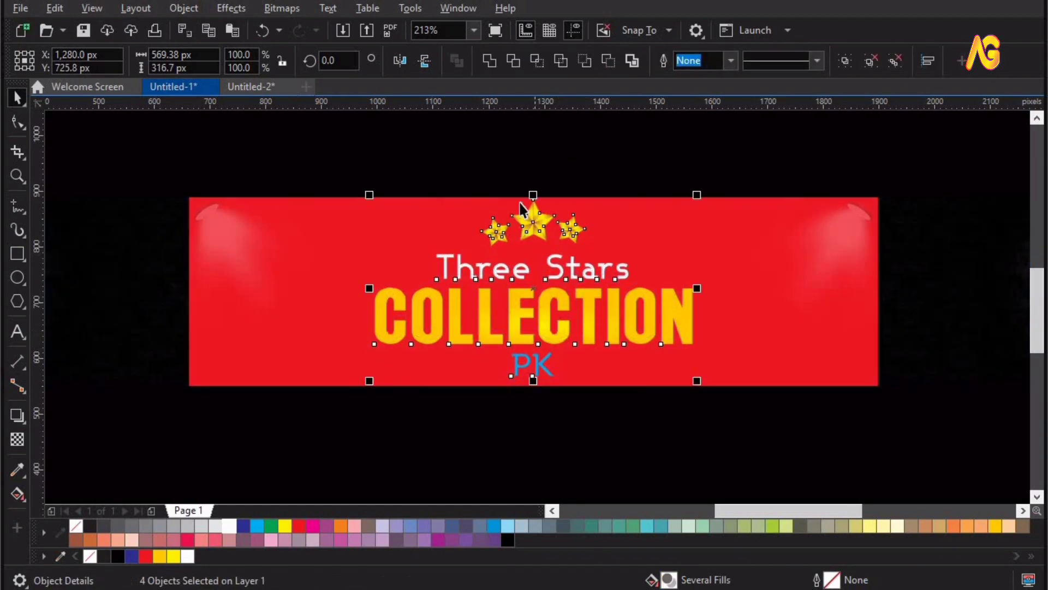
click(523, 269)
click(519, 266)
drag(519, 267, 516, 294)
drag(531, 365, 532, 352)
key(F4)
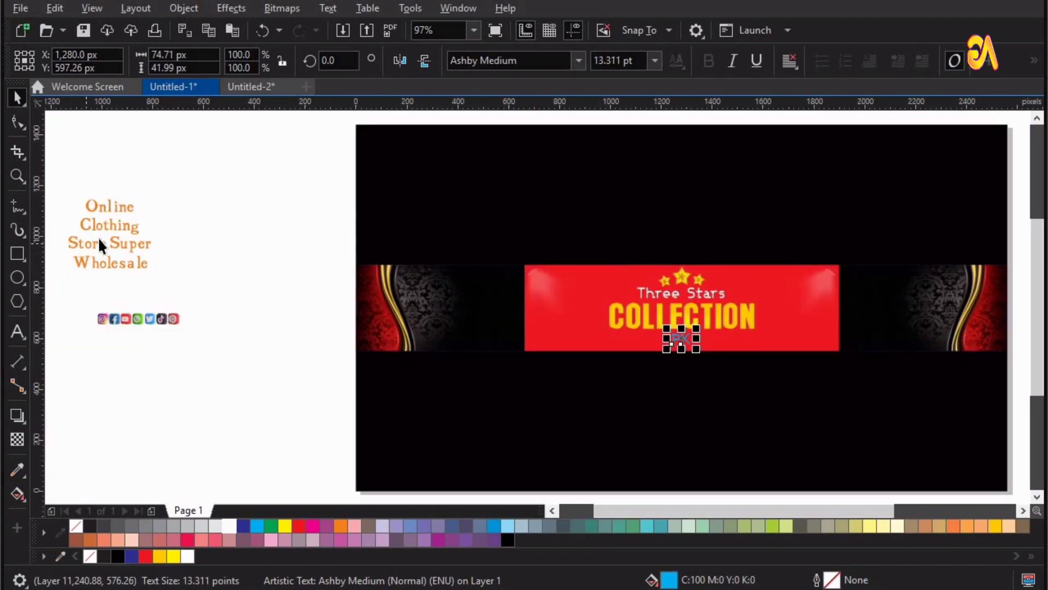
Step: Move the Online Clothing Store Super Wholesale text onto the red rectangle's right end, about X 1737, Y 713 px, and fill it white
drag(99, 244, 784, 319)
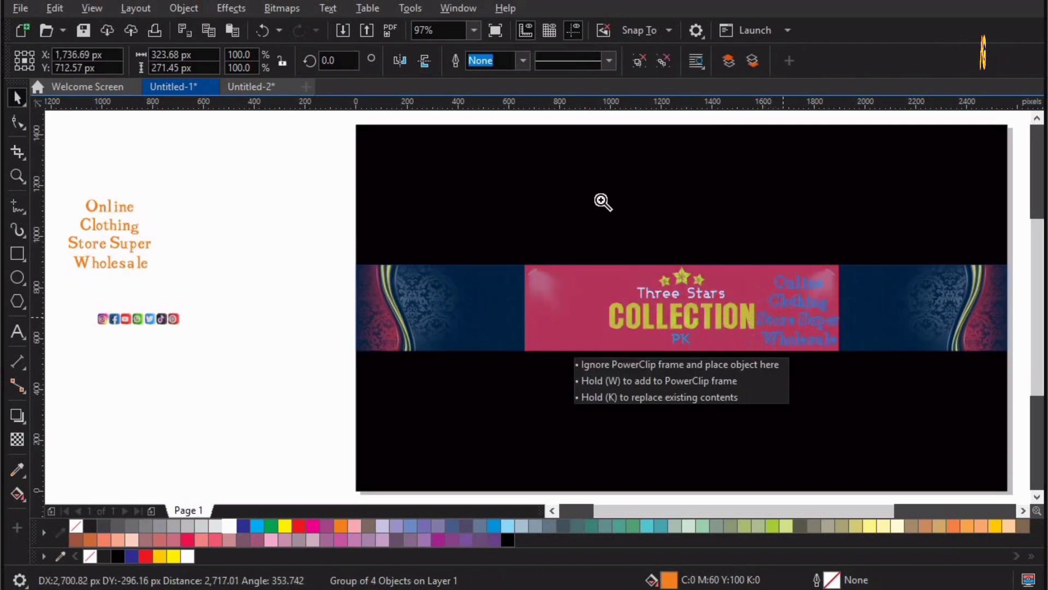
drag(605, 205, 913, 412)
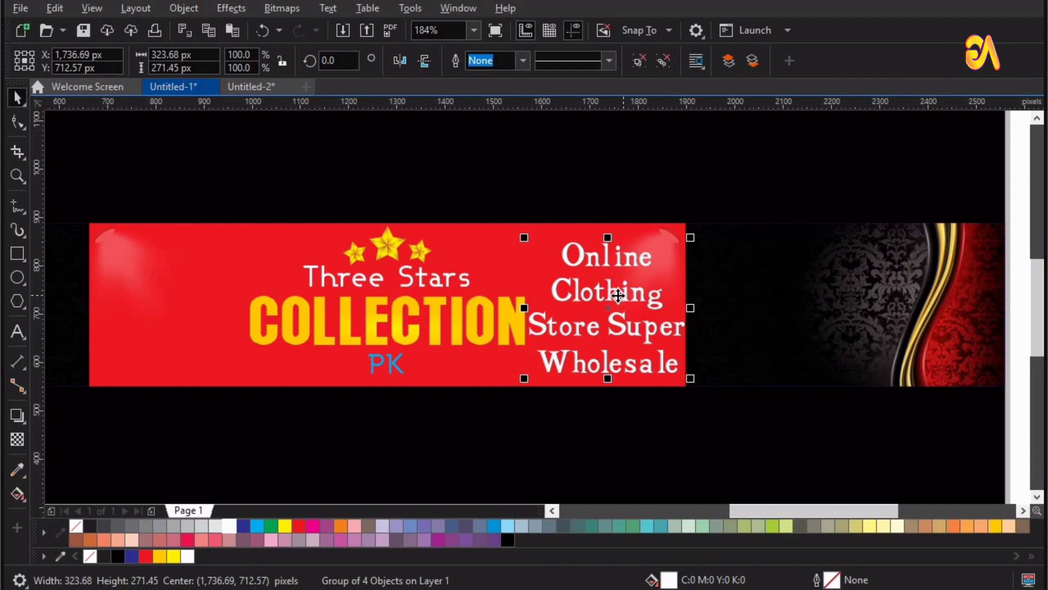
click(621, 297)
Step: Centre the Online Clothing Store Super Wholesale text vertically on the red rectangle
click(573, 382)
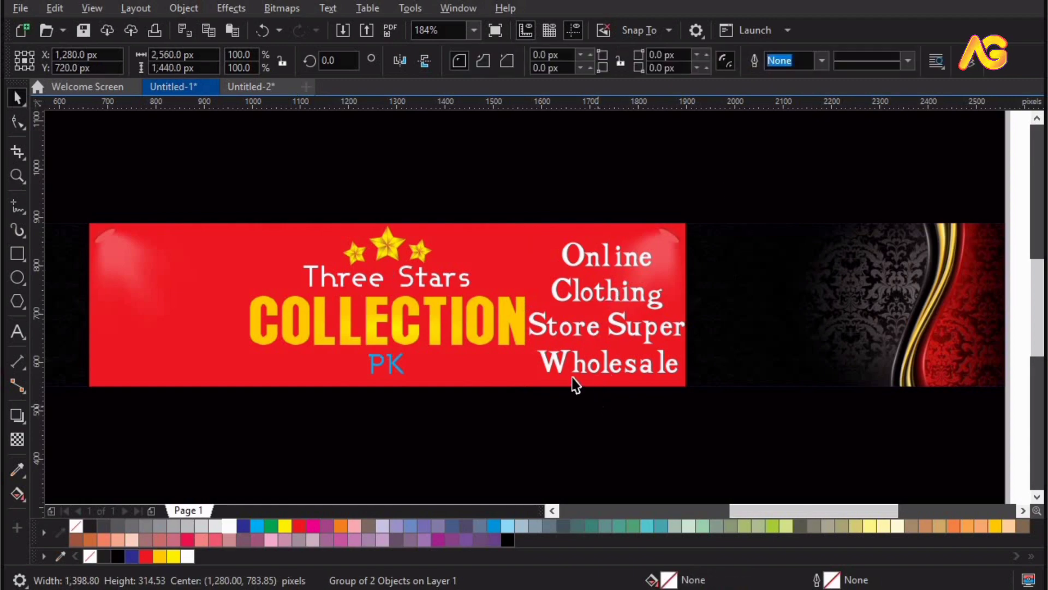
click(557, 366)
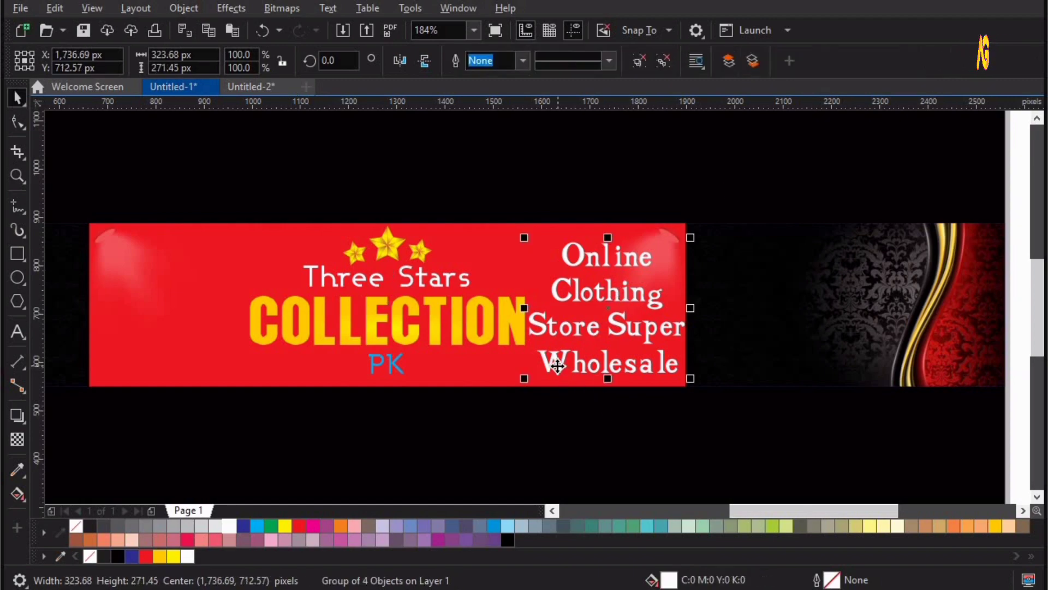
shift+click(497, 381)
click(518, 324)
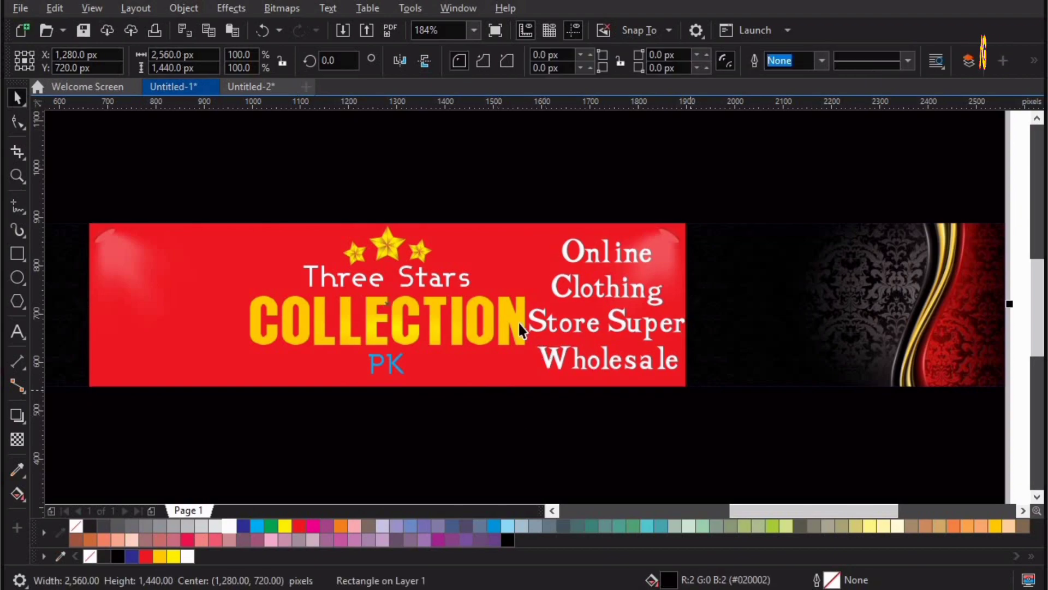
Step: Move the stars, Three Stars, COLLECTION and PK together to the left, centred at about X 1081, Y 730 px
click(513, 327)
drag(192, 429, 558, 192)
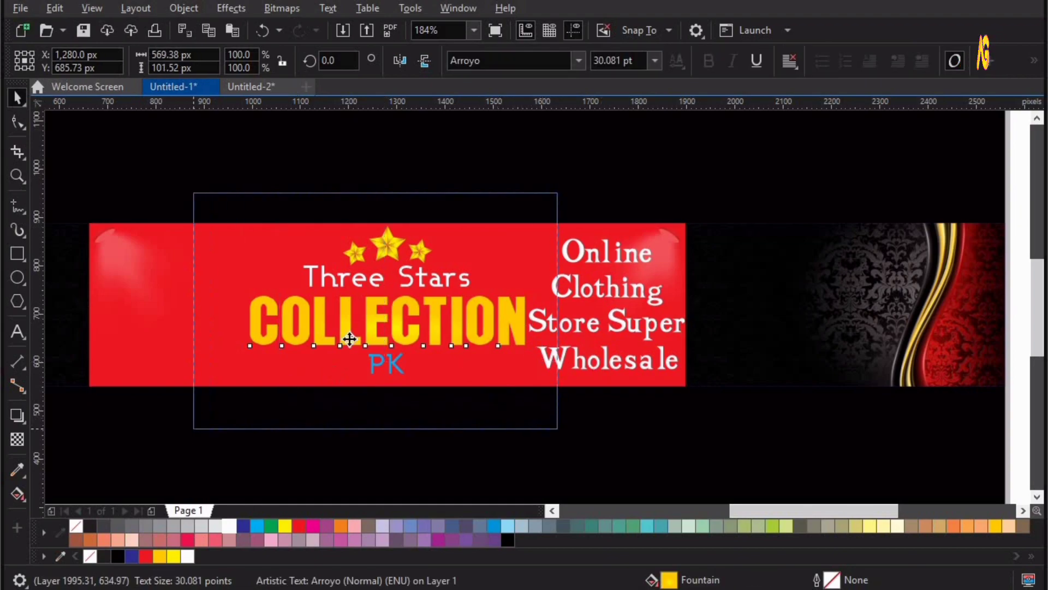
drag(338, 340, 243, 338)
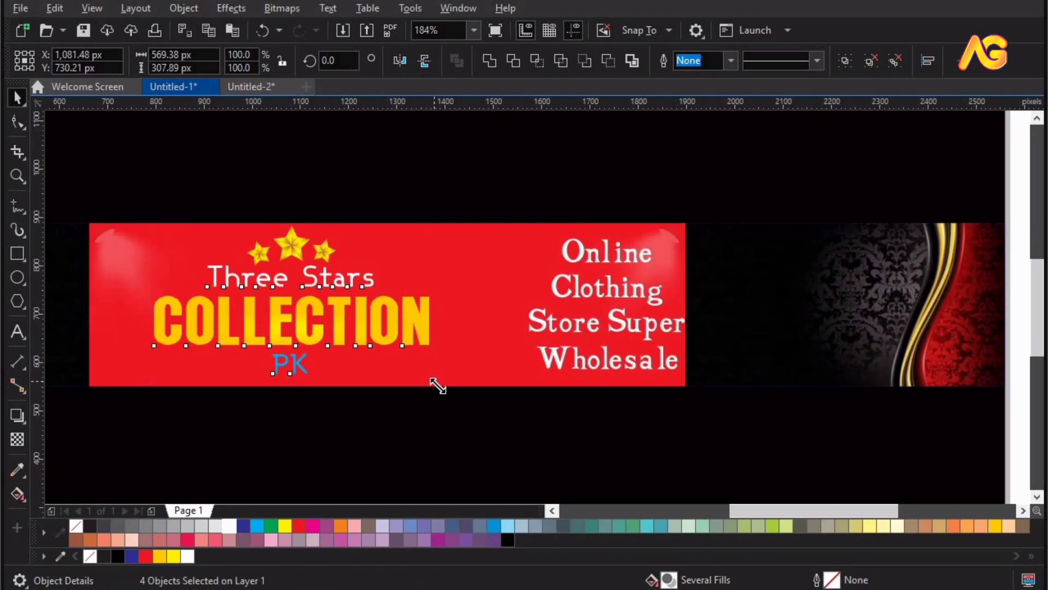
Step: Enlarge the stars and three text lines to about 596 by 322 px, and place the social media icon row below the red rectangle
drag(435, 381, 446, 391)
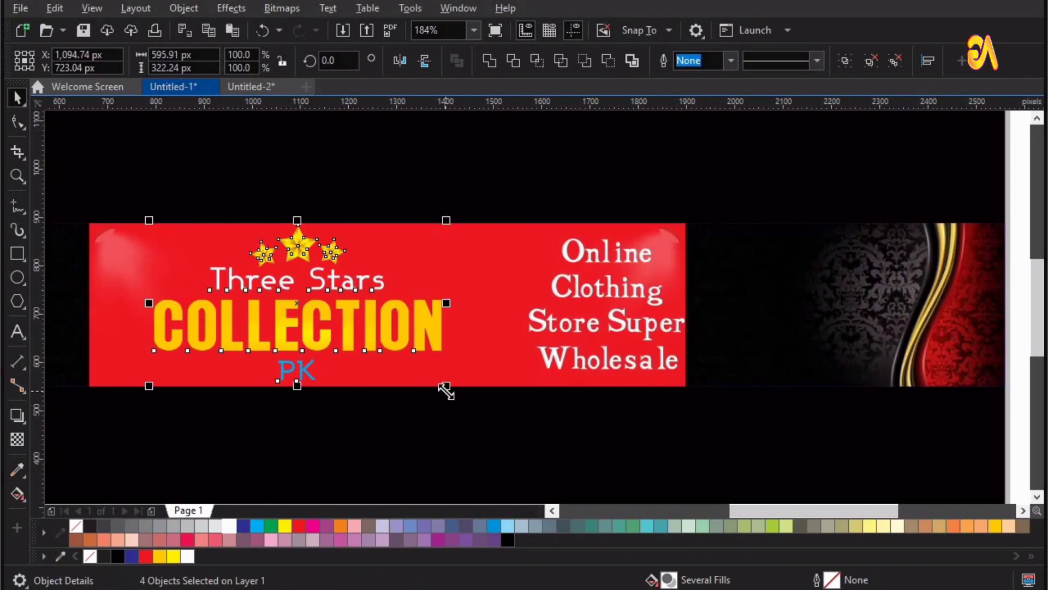
key(F4)
drag(110, 319, 691, 369)
Step: Move the Online Clothing Store Super Wholesale text left to about X 1585 px, keeping Y at 720 px
key(z)
click(655, 317)
key(space)
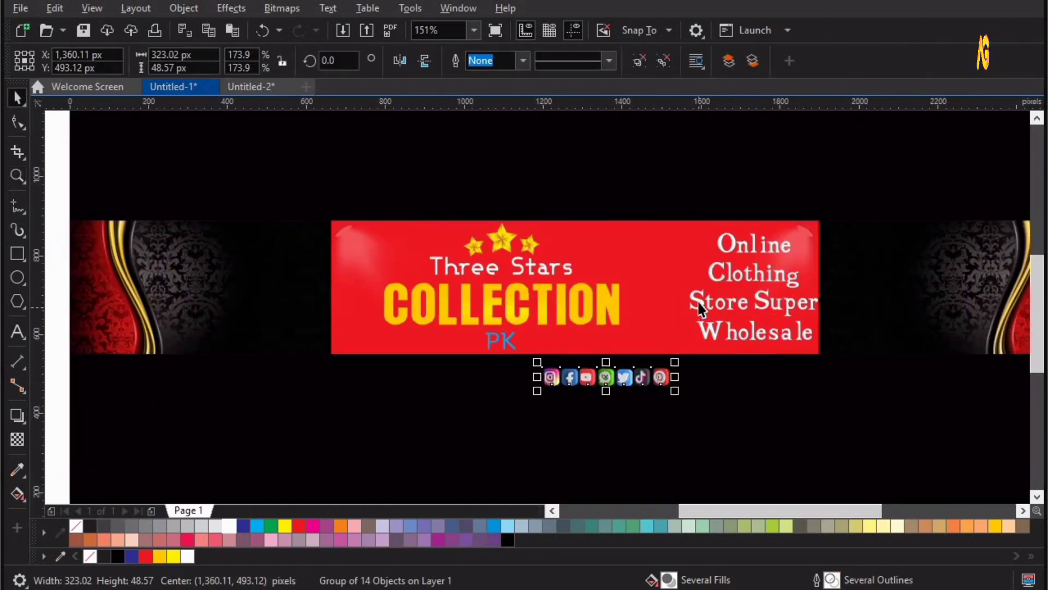
drag(697, 306, 637, 300)
Step: Shift the stars, Three Stars, COLLECTION and Online Clothing text together slightly left, centred at about X 1242 px, without PK
key(z)
mouse_move(261, 201)
mouse_down()
mouse_move(316, 231)
mouse_move(931, 447)
mouse_up()
key(space)
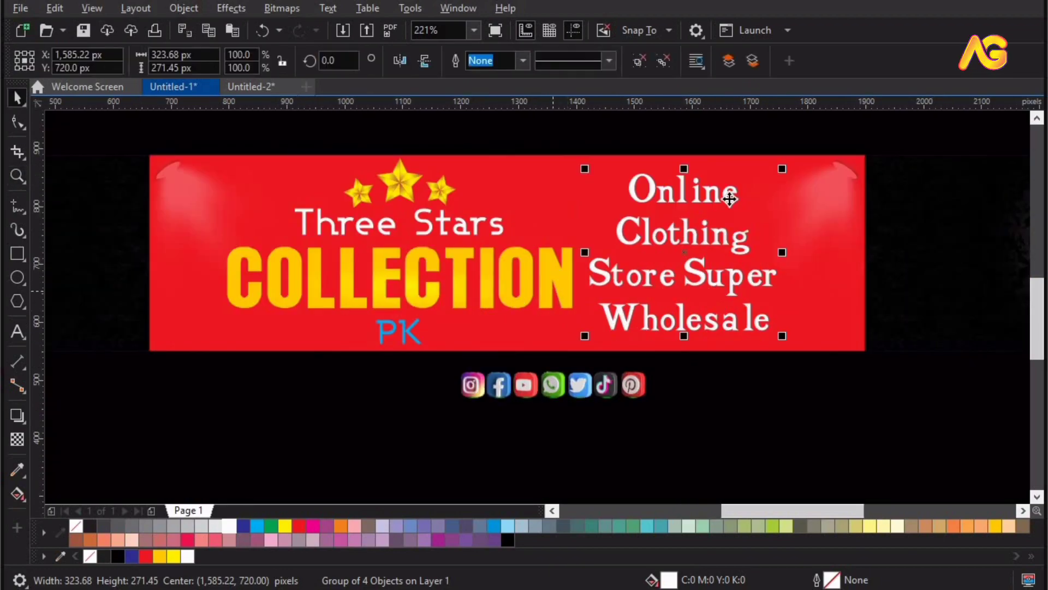
drag(806, 132, 250, 300)
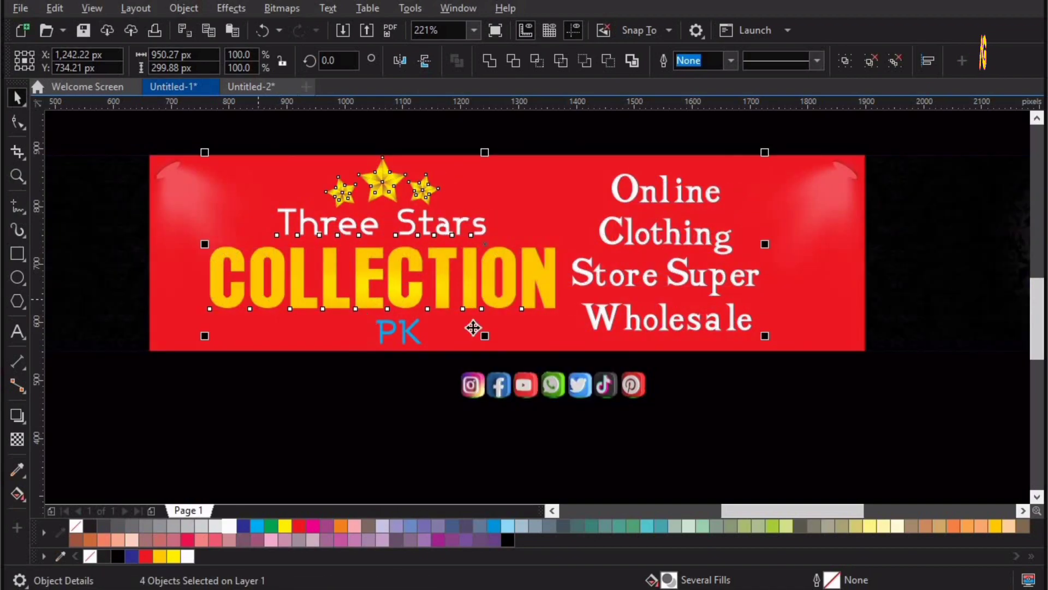
key(shift+F4)
click(539, 389)
Step: Move the Online Clothing Store Super Wholesale text right to about X 1652, Y 720 px
key(z)
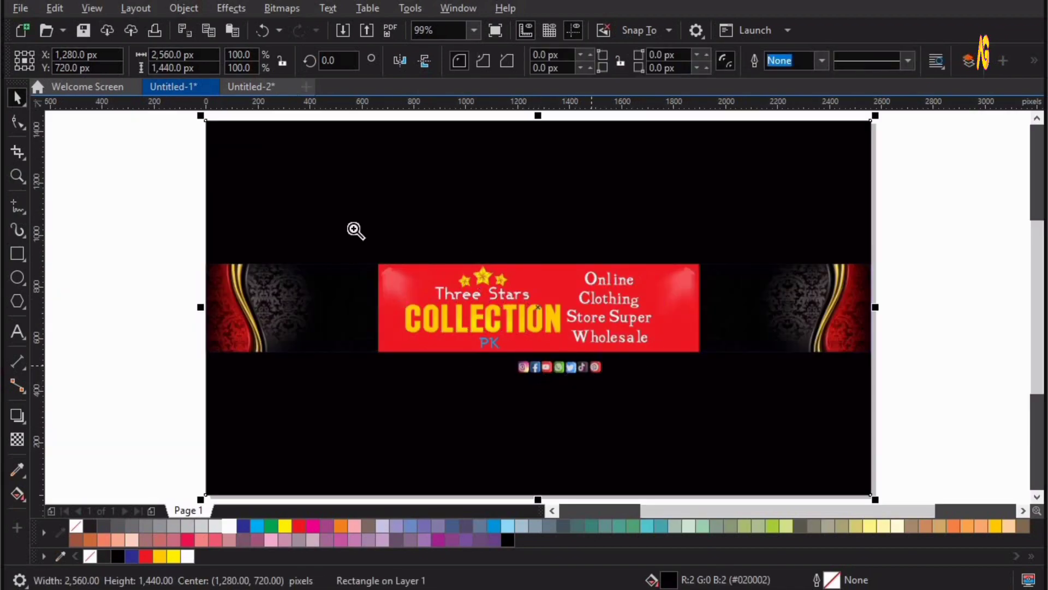
drag(331, 200, 844, 446)
key(space)
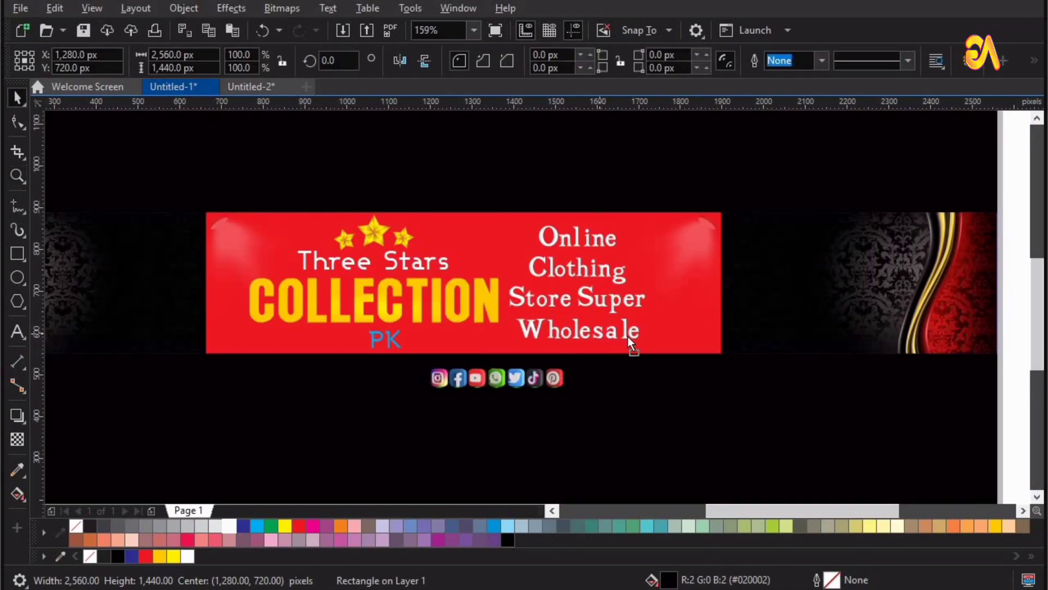
drag(628, 336, 667, 337)
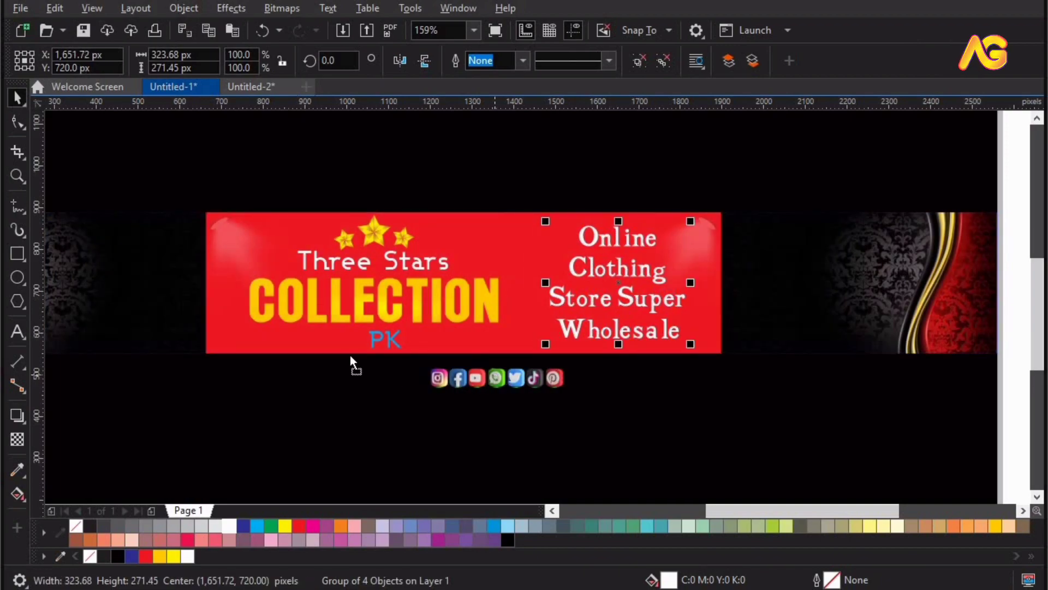
Step: Move the social media icons below PK to about X 1013, Y 540 px and shrink them to about 216 by 32 px
drag(465, 375, 321, 355)
key(z)
drag(207, 366, 716, 182)
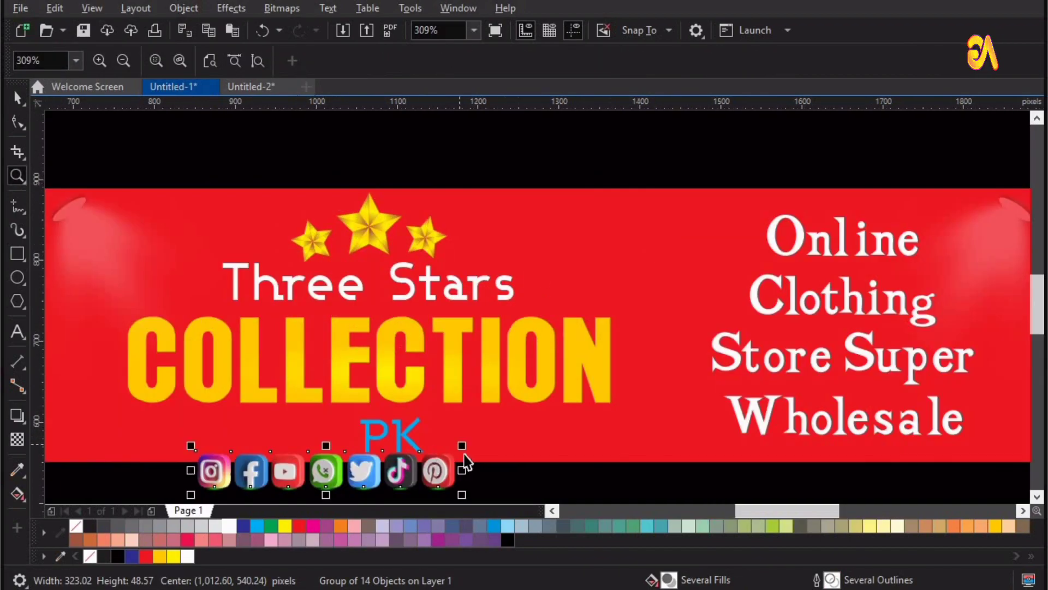
key(space)
drag(466, 455, 409, 445)
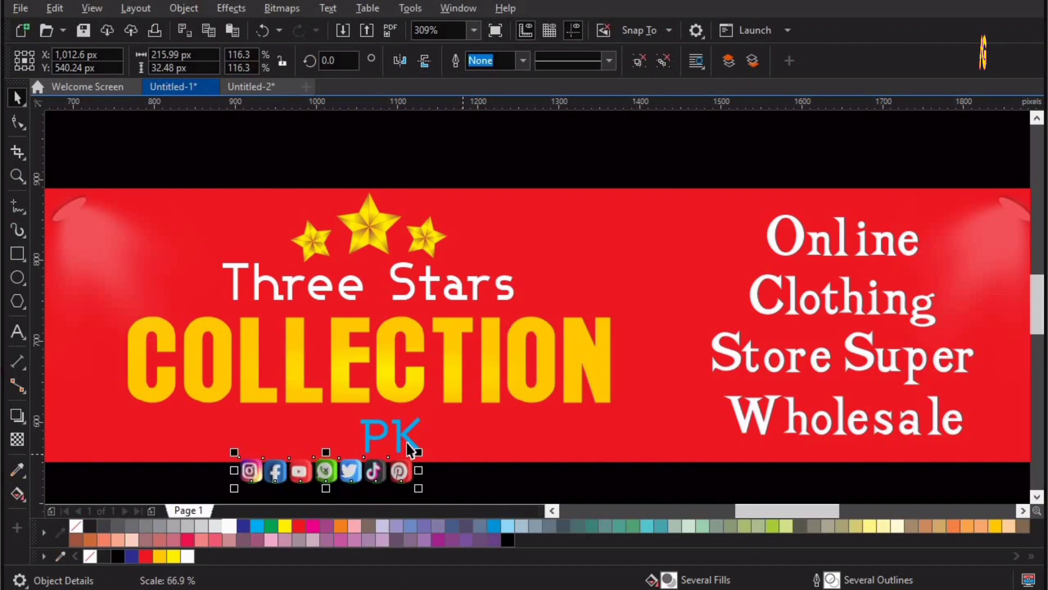
Step: Repeat the icons' size reduction on PK, COLLECTION and Three Stars, bringing COLLECTION to about 398 px wide and Three Stars to about 241 px
click(399, 431)
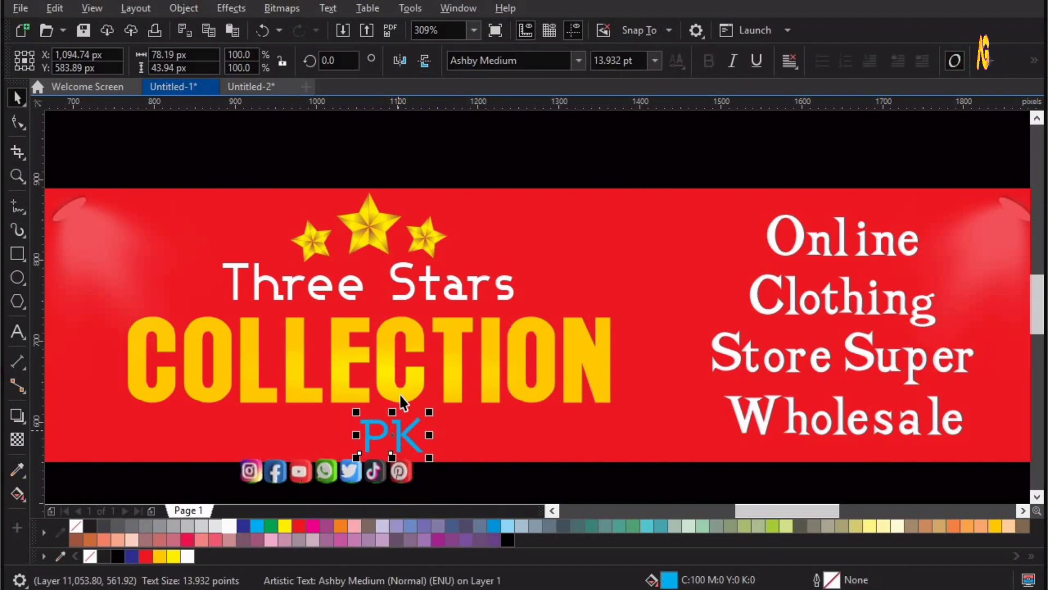
key(ctrl+r)
click(379, 323)
key(ctrl+r)
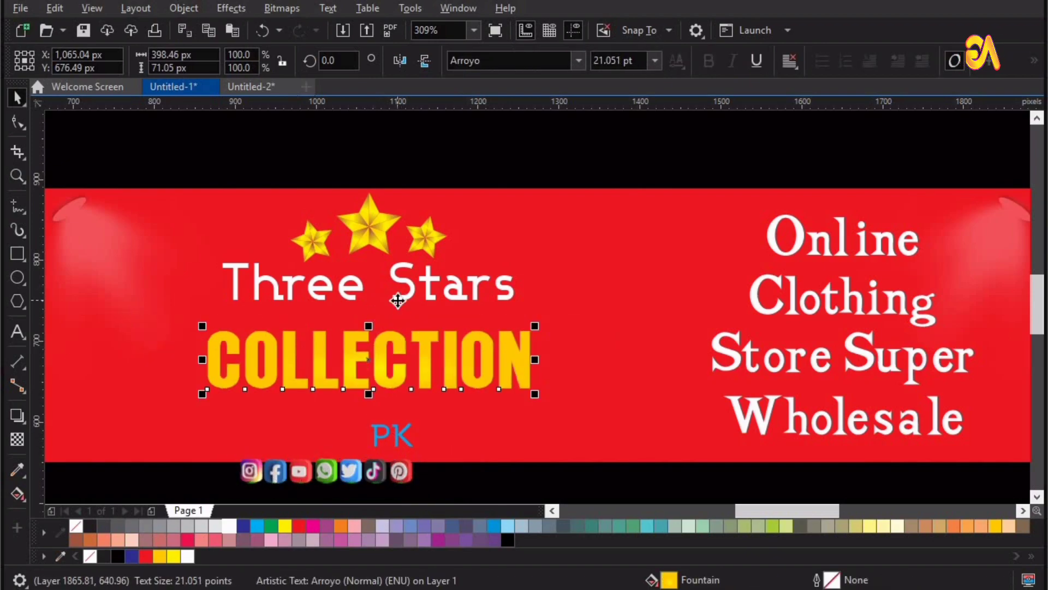
click(397, 300)
key(ctrl+r)
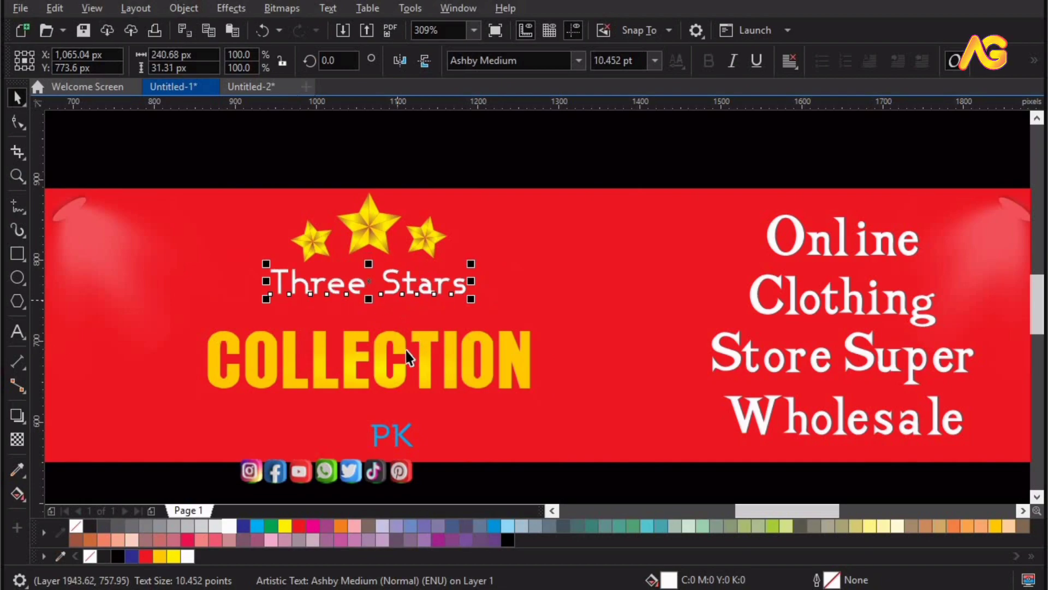
Step: Stretch COLLECTION to about 633 by 76 px and raise it to about Y 697 px
click(523, 352)
drag(533, 358, 631, 321)
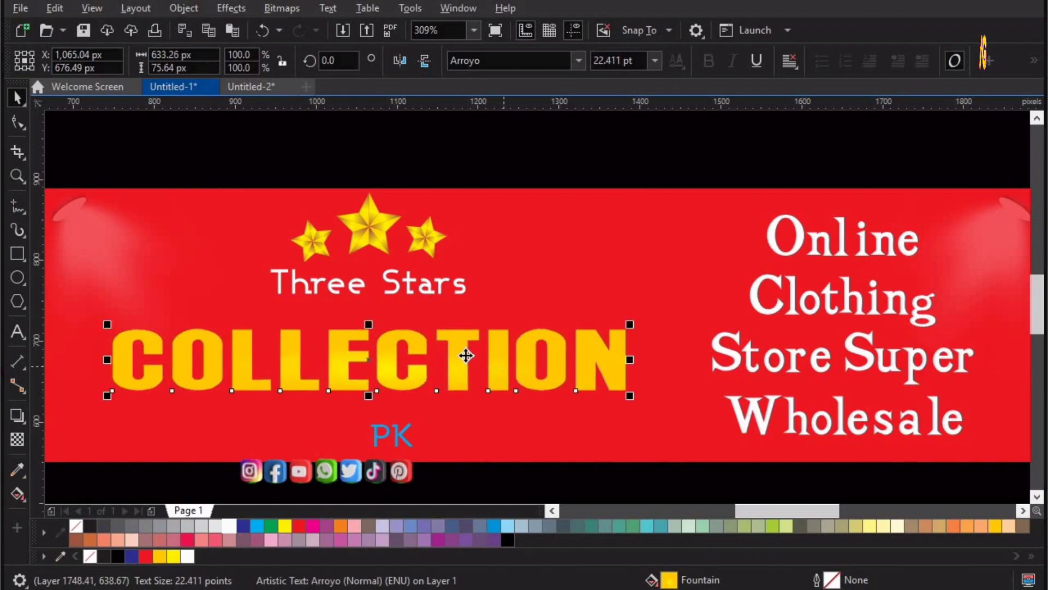
drag(461, 345, 453, 329)
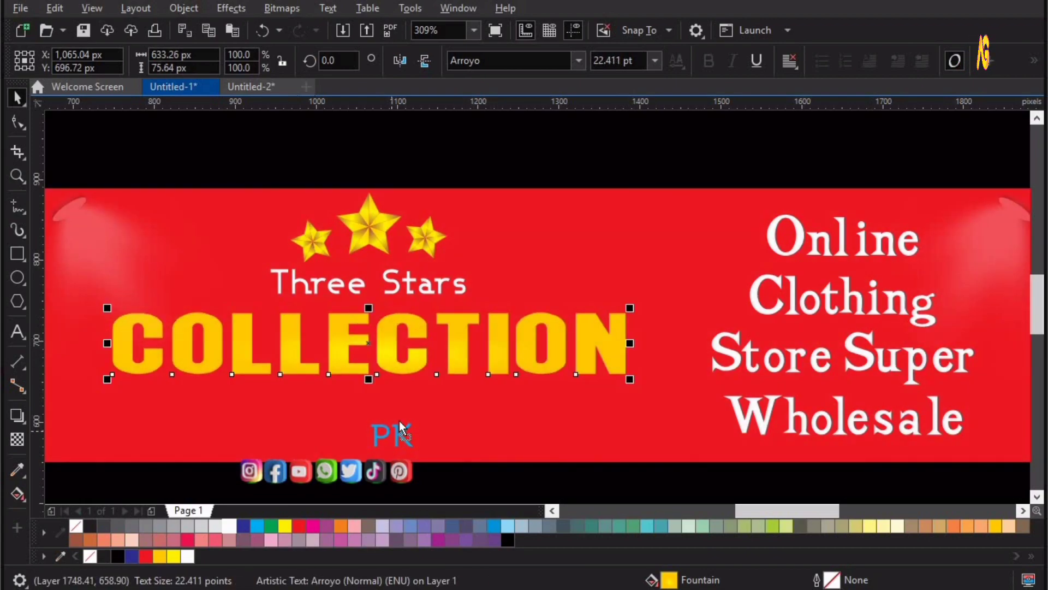
Step: Raise PK to just below COLLECTION and move the social media icons beneath it, at about X 1066, Y 584 px
drag(394, 441, 393, 409)
drag(370, 477, 412, 441)
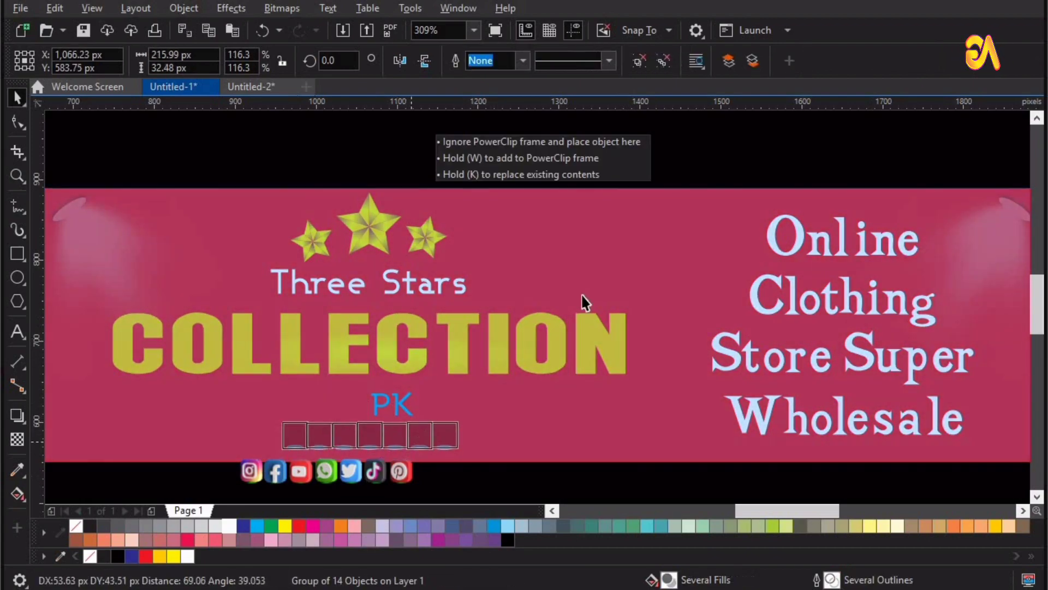
Step: Centre the stars, Three Stars, COLLECTION, PK and icons horizontally on each other and distribute them with equal vertical spacing
drag(726, 153, 75, 495)
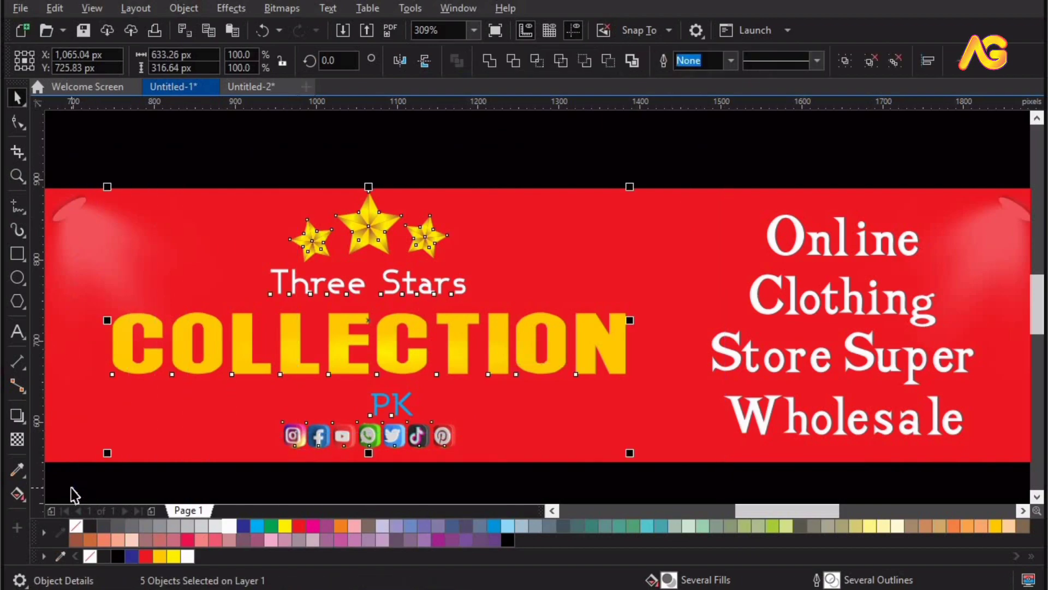
key(c)
key(shift+a)
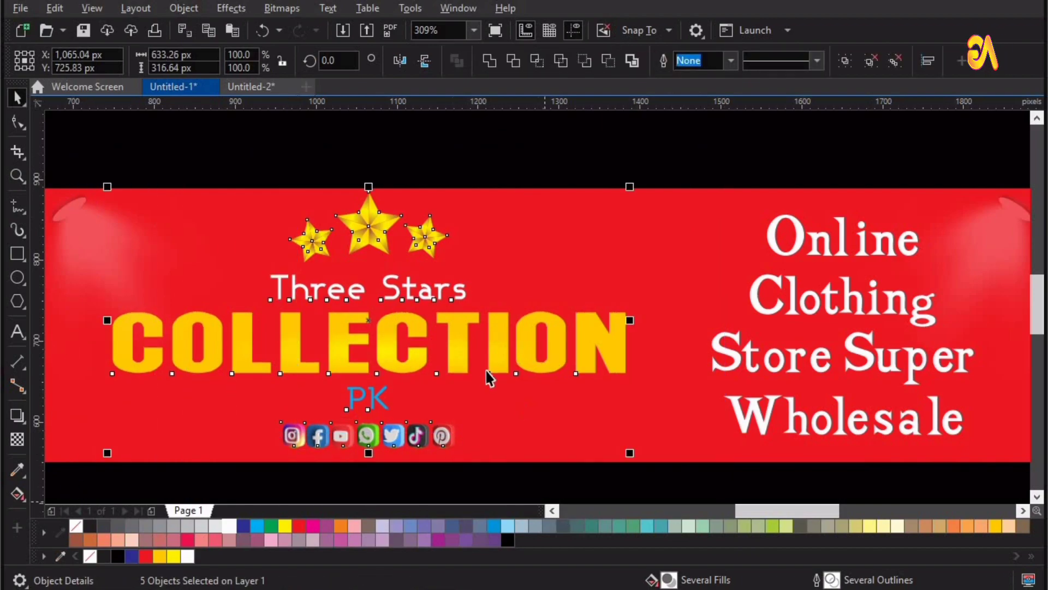
Step: Delete the red rectangle behind the banner text
scroll(592, 417, left, 5)
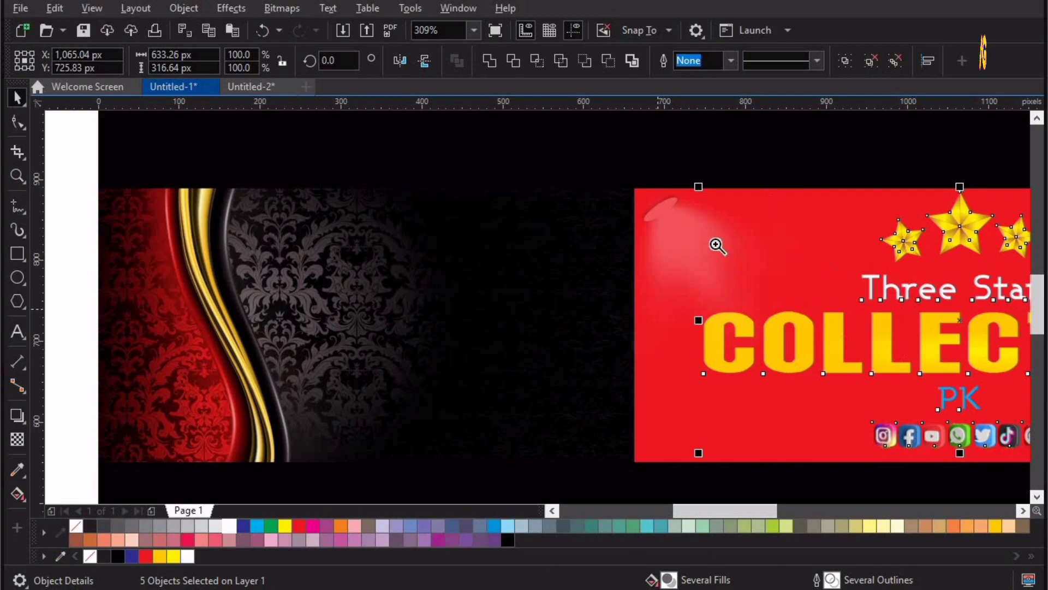
scroll(659, 309, down, 1)
drag(552, 183, 1039, 434)
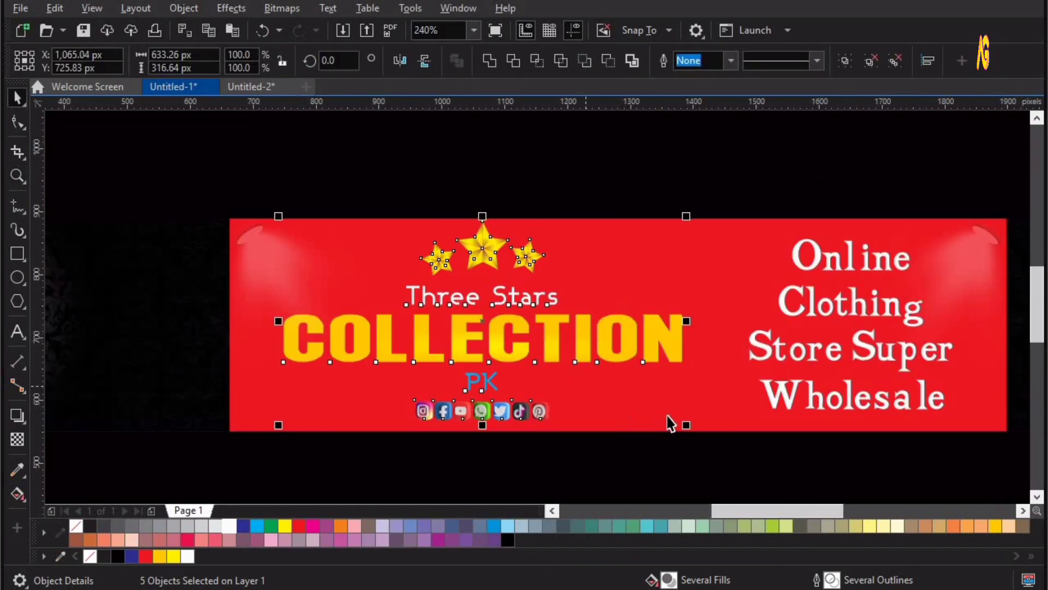
click(670, 418)
key(Delete)
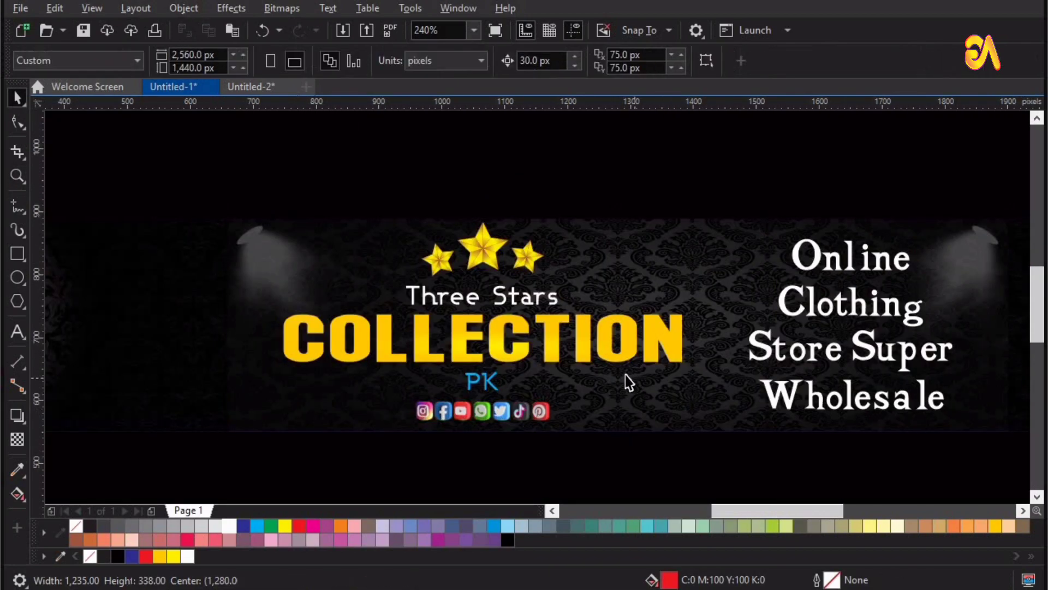
Step: Move the stars, Three Stars, COLLECTION, PK and social media icons together right, centred at about X 1149, Y 726 px
scroll(625, 375, down, 1)
key(F2)
drag(276, 248, 937, 481)
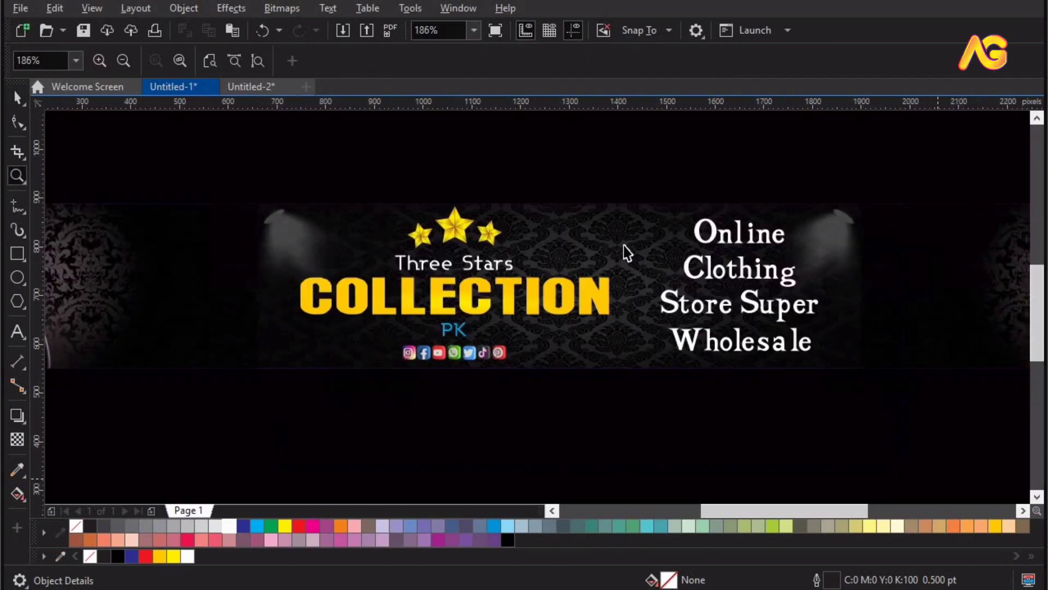
drag(649, 173, 276, 393)
drag(358, 311, 392, 309)
key(F4)
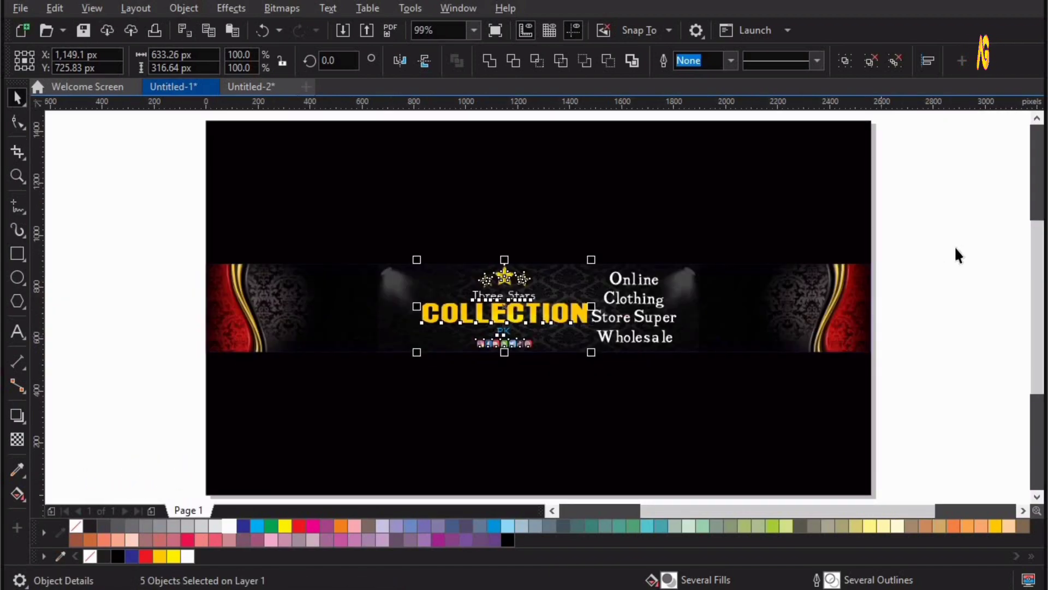
click(955, 245)
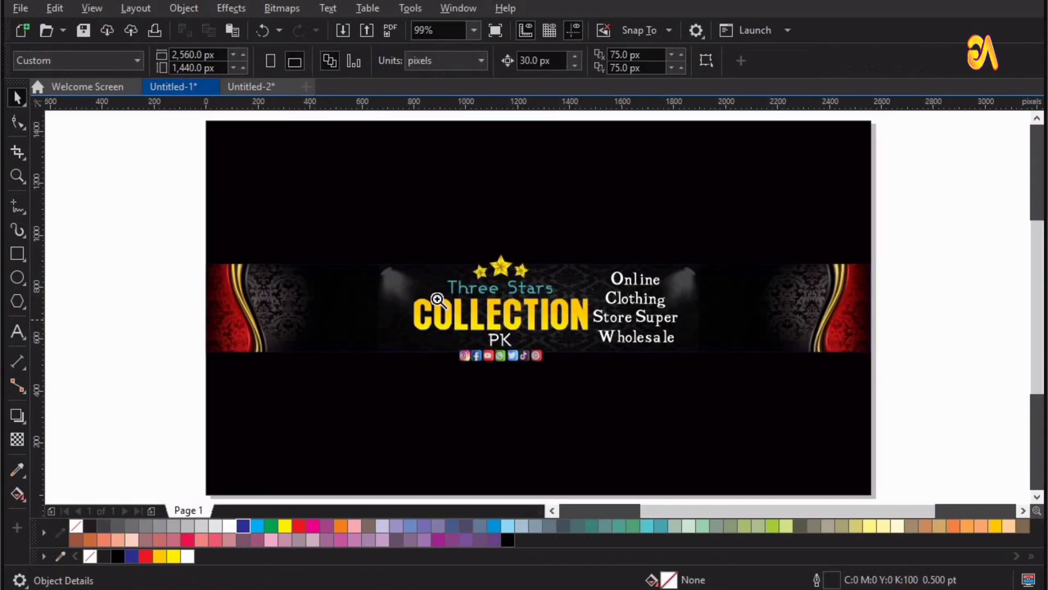
Step: Move the two spotlight highlights inward beside the stars, to about X 860 px and X 1426 px, keeping Y at about 784 px
drag(312, 236, 708, 383)
drag(910, 227, 676, 211)
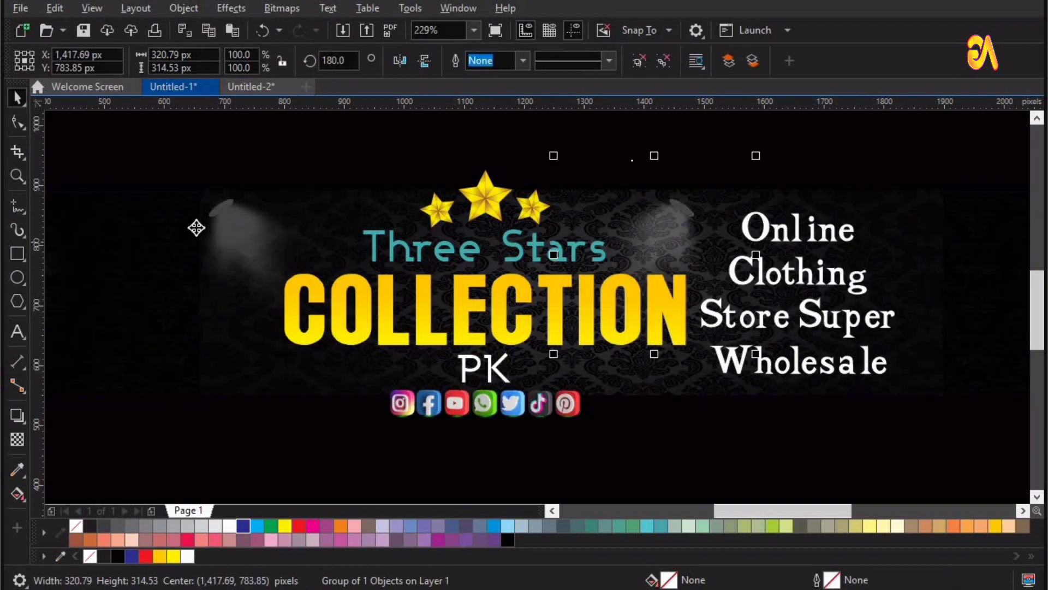
click(253, 234)
drag(252, 234, 293, 231)
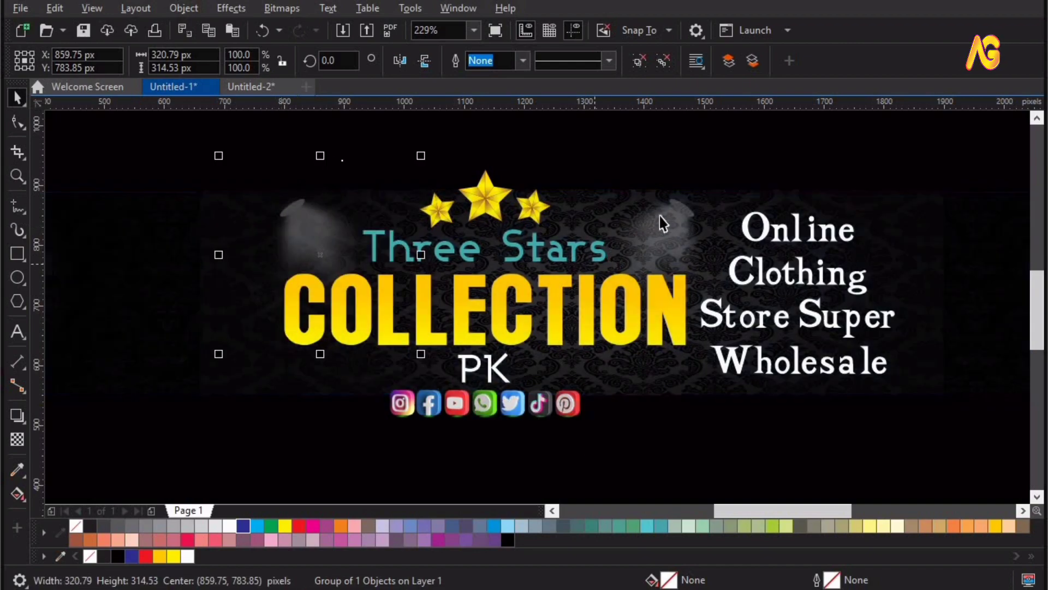
click(677, 320)
drag(669, 232, 674, 231)
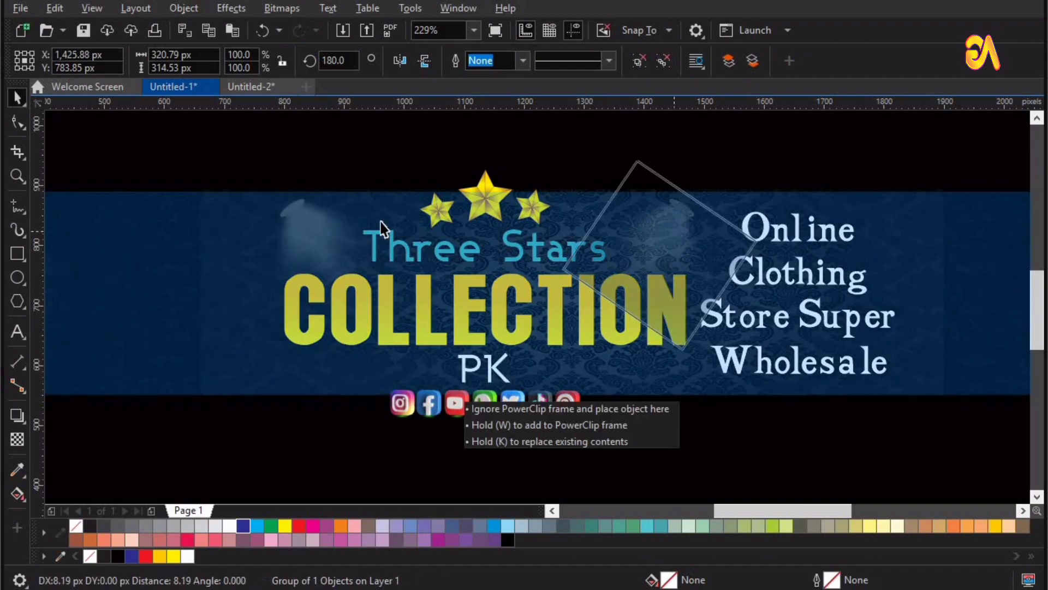
Step: Nudge the spotlight highlight at the start of Three Stars slightly outward and group both highlights
click(308, 217)
drag(306, 216, 304, 215)
shift+click(681, 227)
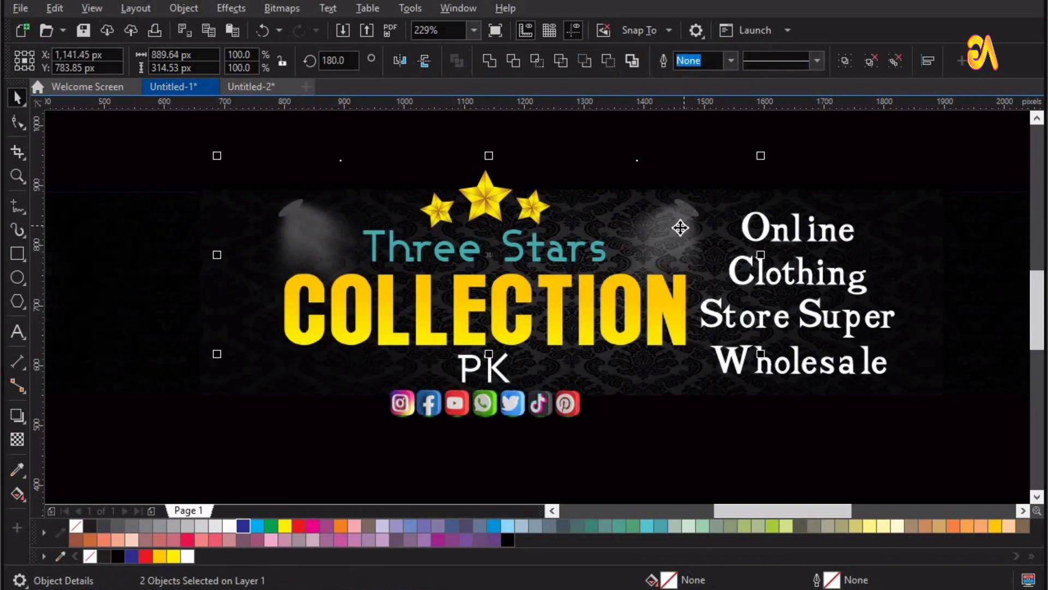
key(ctrl+g)
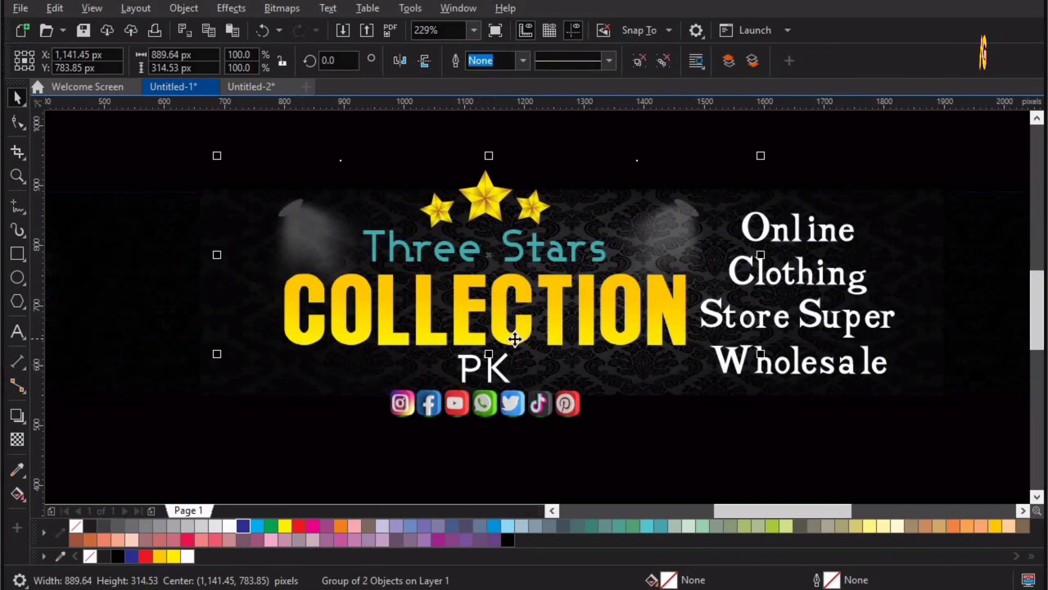
Step: Shift the grouped highlights left to centre them on the stars and social media icons, at about X 1135 px
shift+click(515, 338)
drag(515, 346, 511, 347)
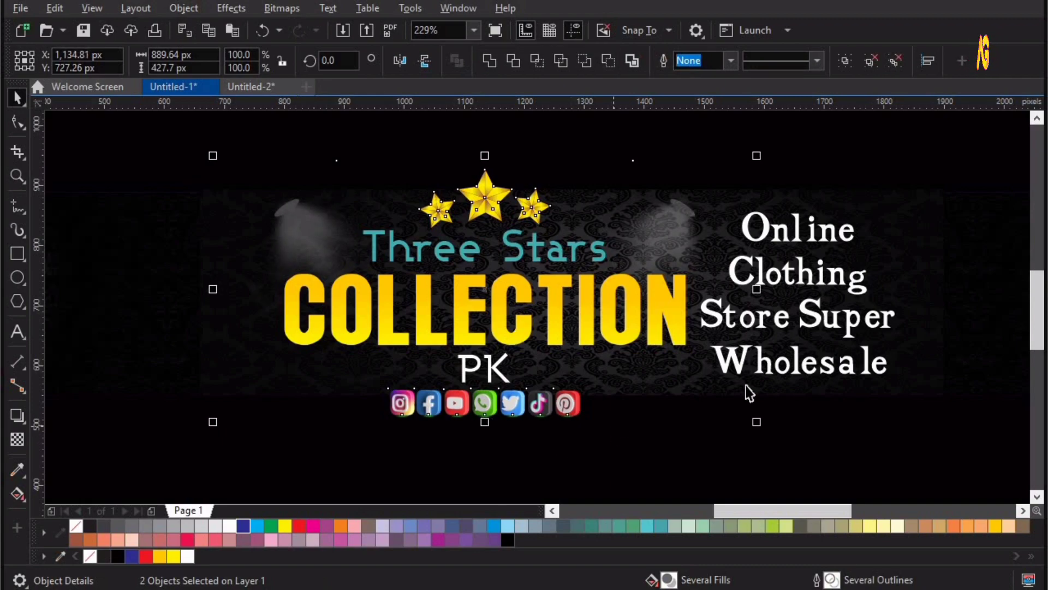
key(shift+F4)
click(934, 277)
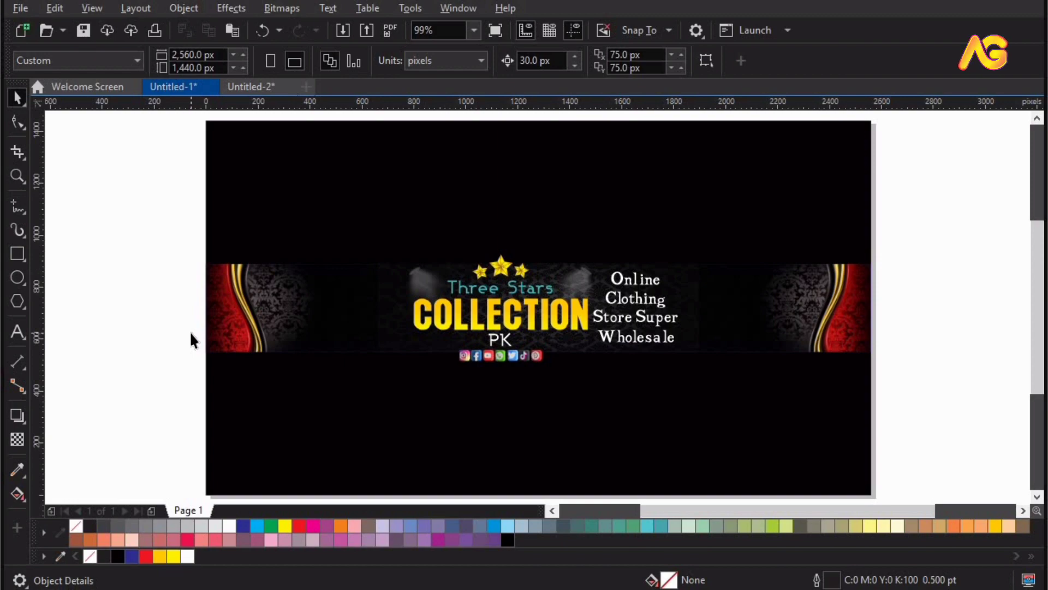
Step: Select all the banner objects and start exporting them as a JPG named YT Banner Art in the Downloads folder
scroll(192, 331, down, 2)
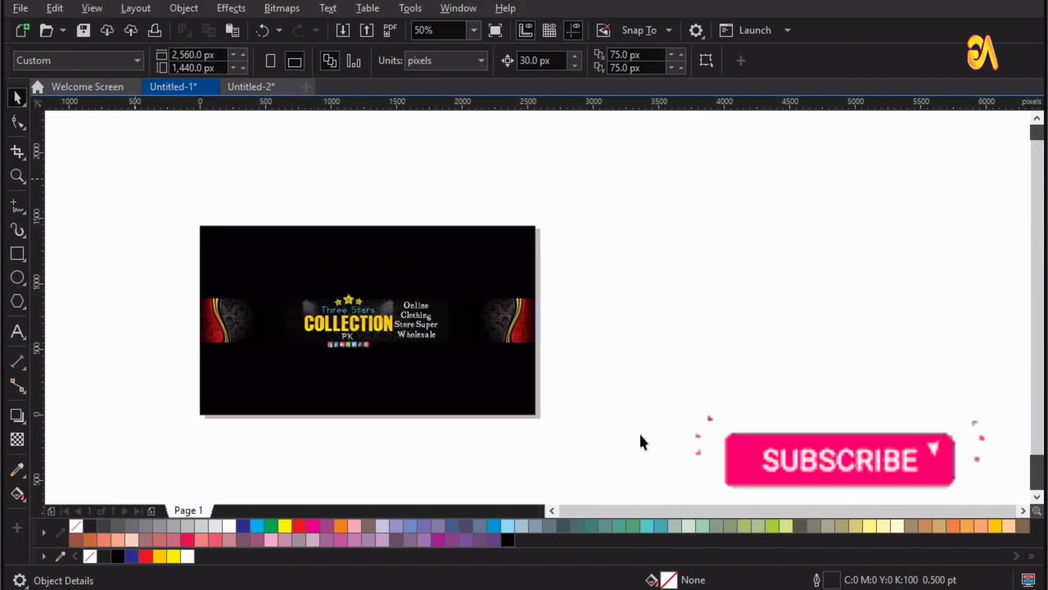
key(ctrl+a)
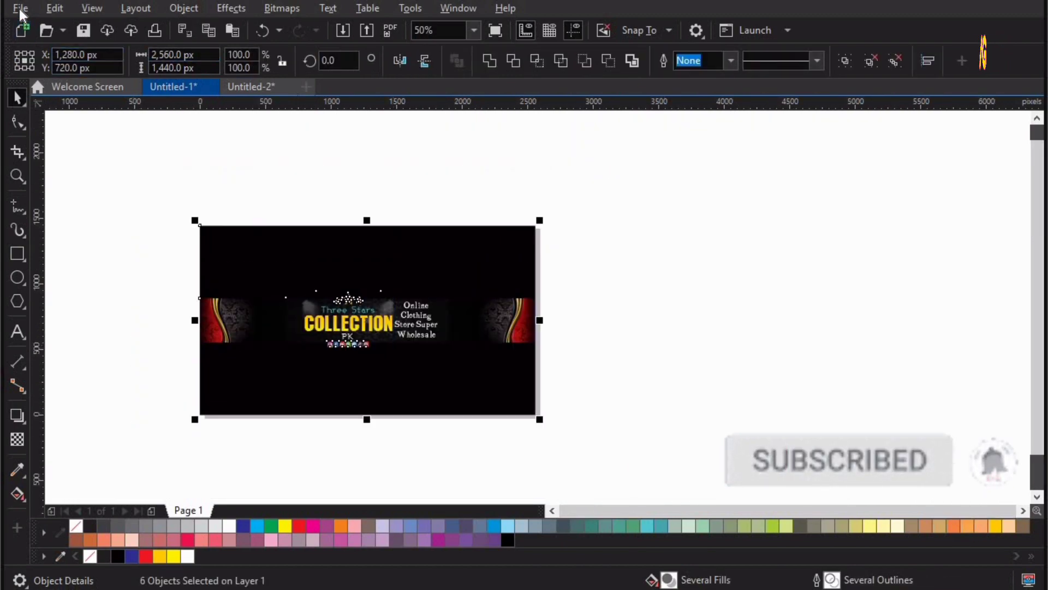
click(19, 9)
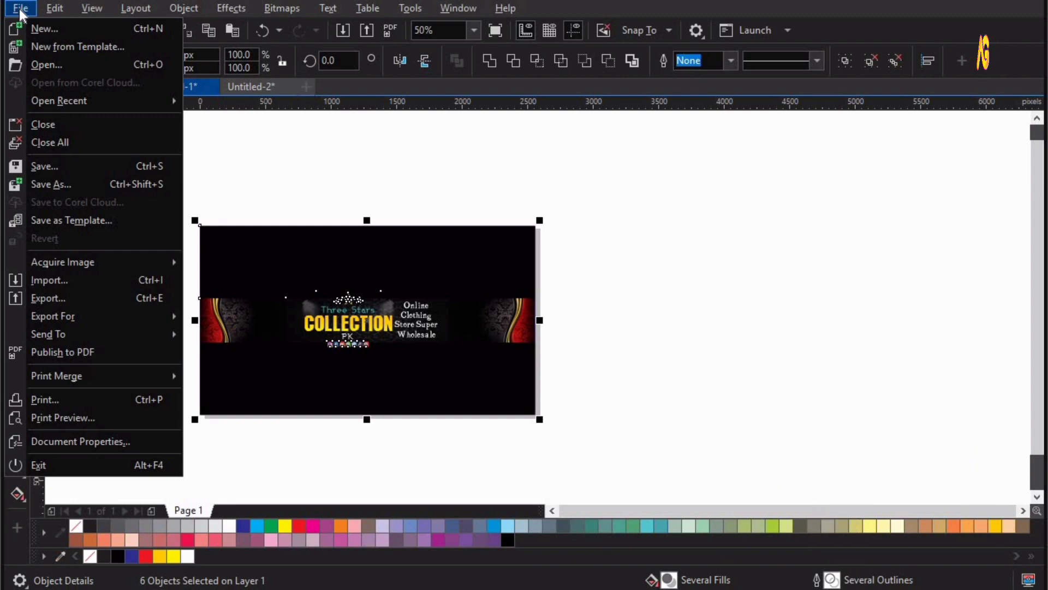
click(127, 298)
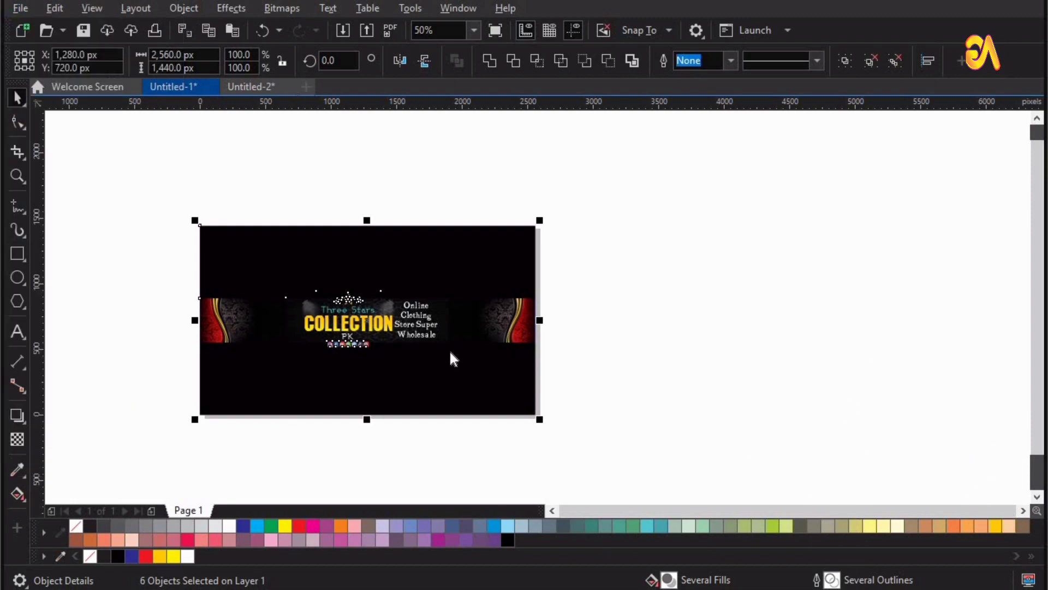
double_click(445, 359)
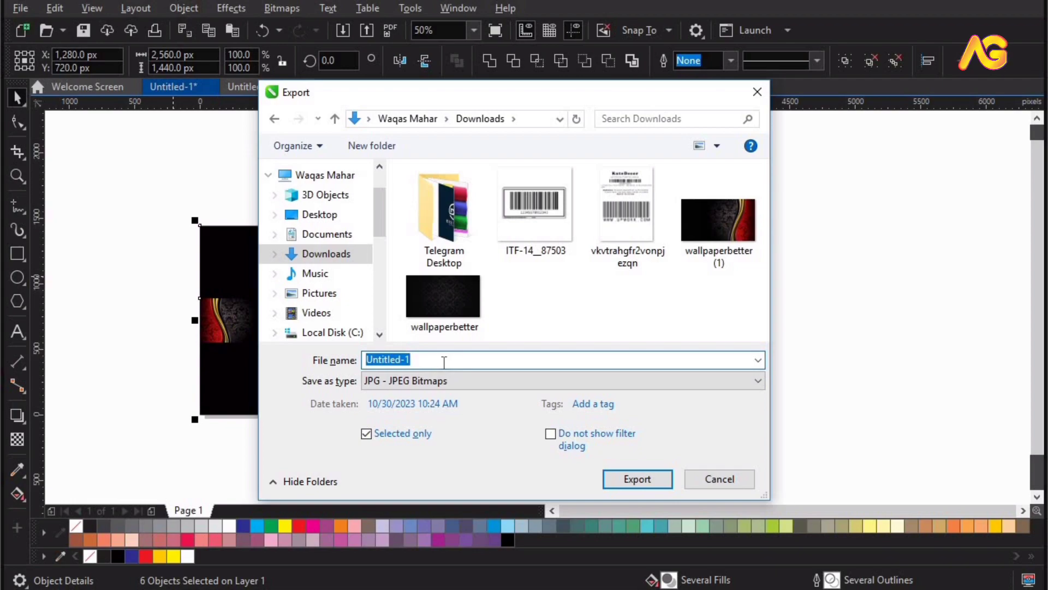
text(YT Banner Art)
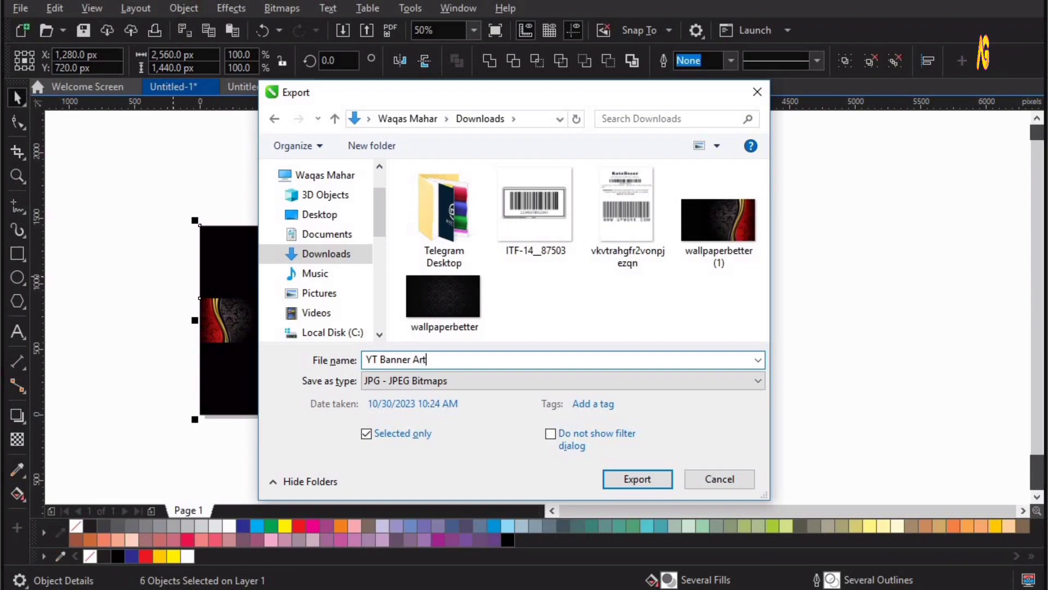
click(637, 480)
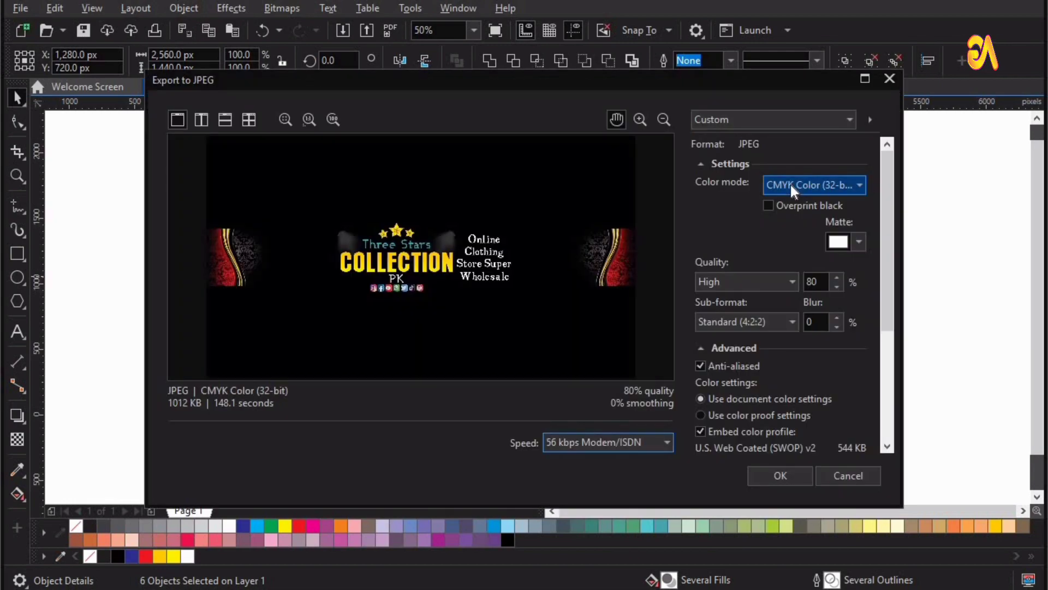
Step: Complete the JPEG export with the color mode set to RGB Color (24-bit) and the resolution set to 2200
click(790, 185)
click(794, 212)
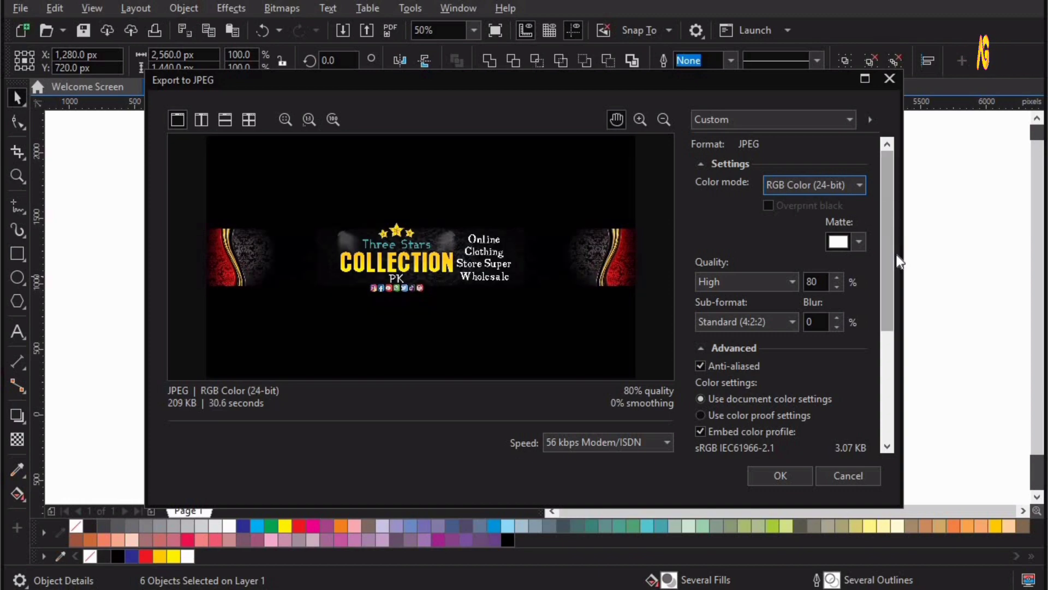
scroll(890, 295, down, 6)
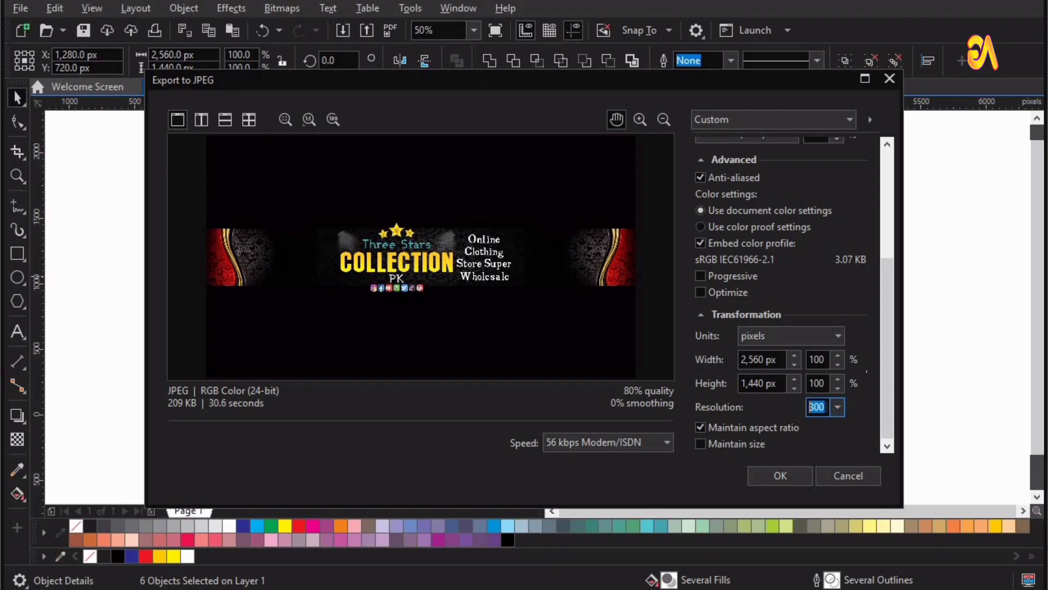
text(22)
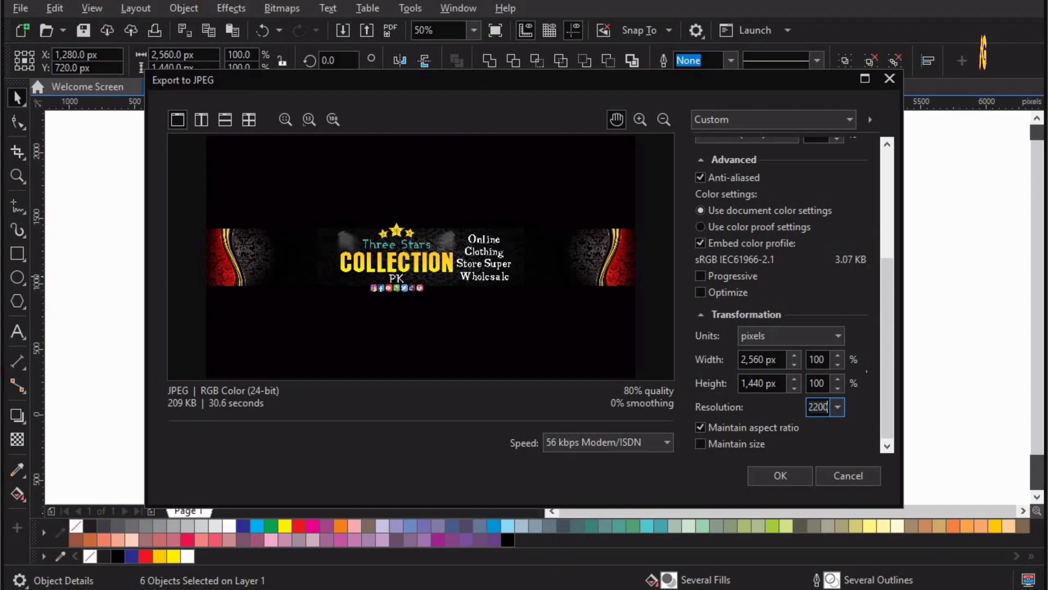
text(00)
click(803, 407)
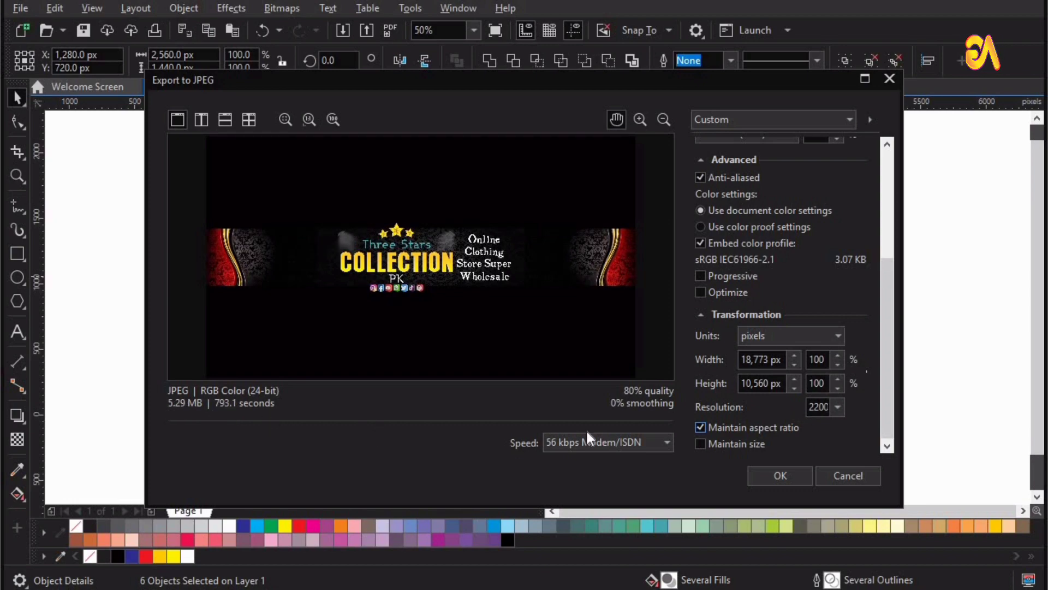
click(775, 474)
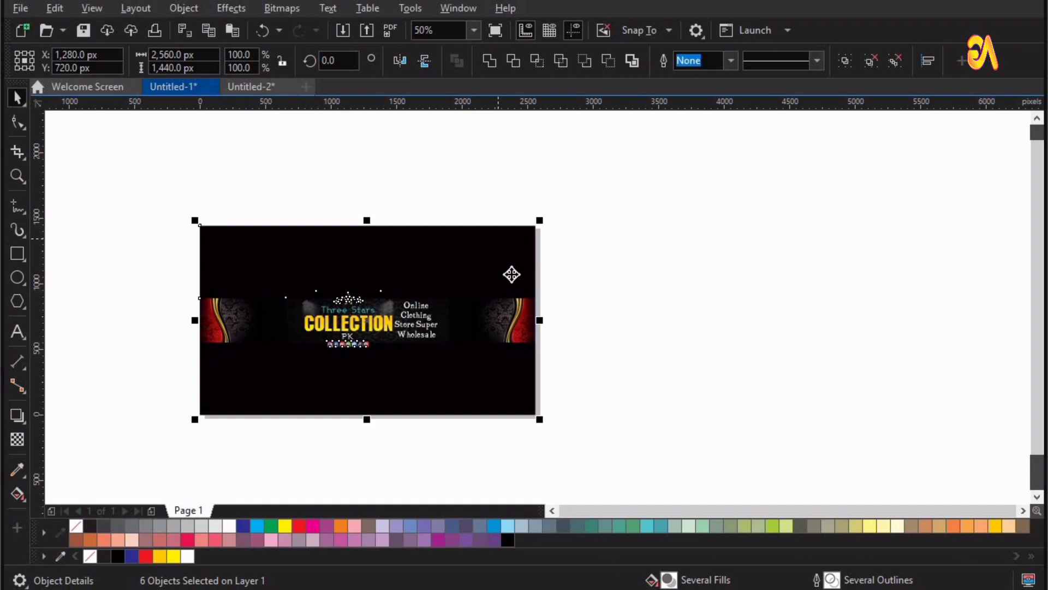
click(928, 221)
key(shift+F4)
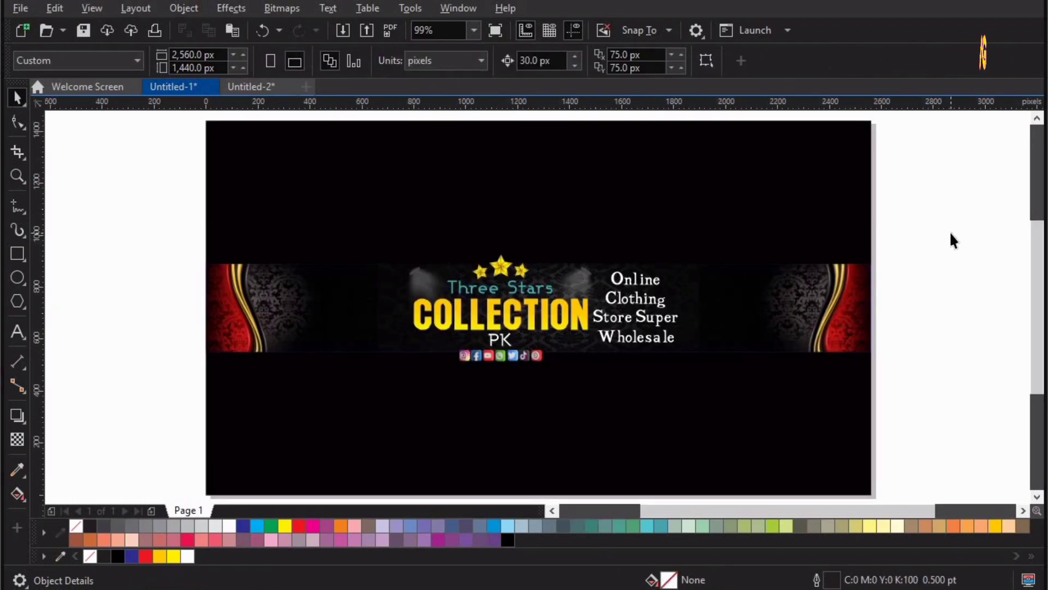